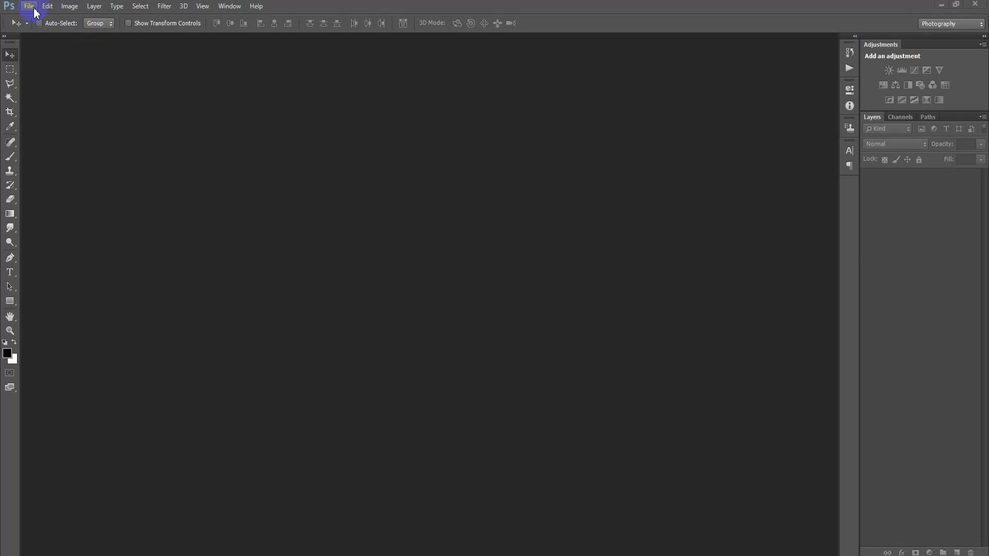
Step: Create a new 1200×1200 px white document at 300 ppi and dock it as a tab
{"action": "left_click", "coordinate": [26, 18]}
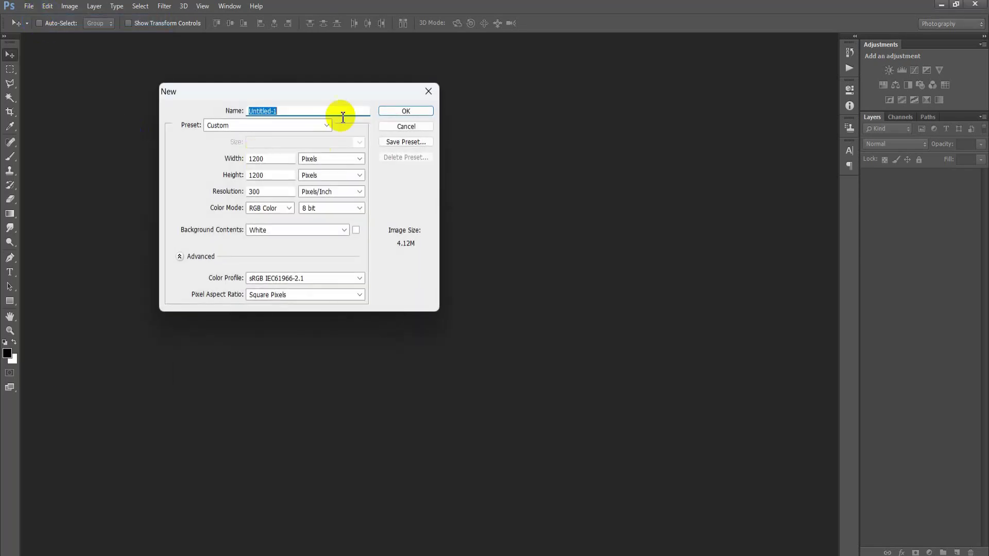
{"action": "left_click", "coordinate": [388, 110]}
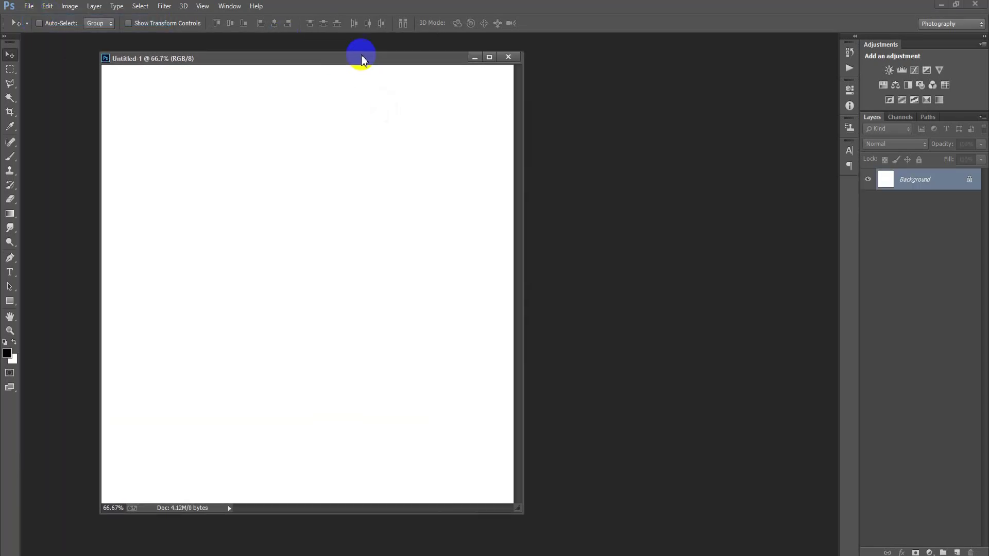
{"action": "left_click_drag", "start_coordinate": [317, 53], "coordinate": [380, 40]}
{"action": "left_click", "coordinate": [29, 6]}
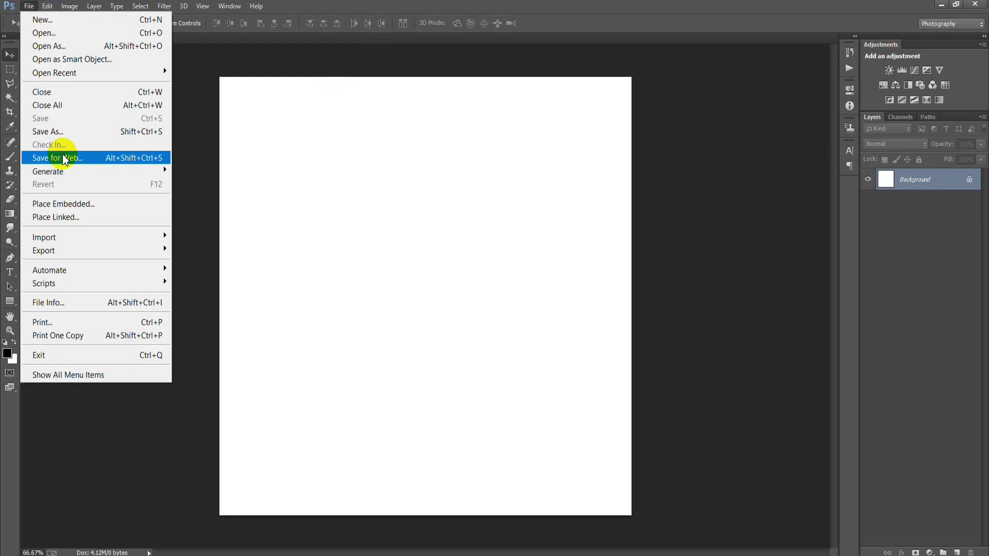
{"action": "left_click", "coordinate": [79, 217]}
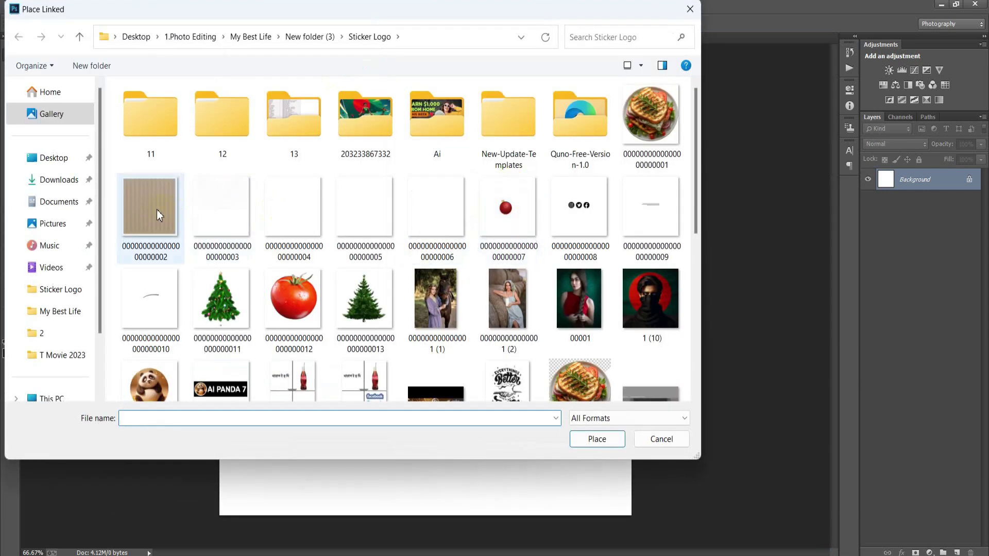
Step: Place the wood texture image, enlarge it slightly and move it toward the top-left
{"action": "double_click", "coordinate": [159, 210]}
{"action": "left_click_drag", "start_coordinate": [630, 516], "coordinate": [639, 525]}
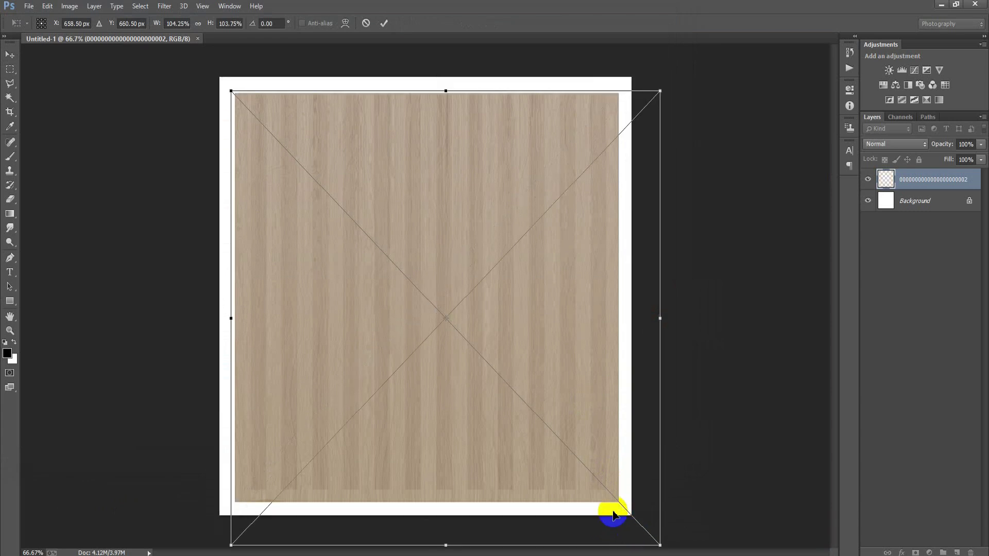
{"action": "left_click_drag", "start_coordinate": [648, 534], "coordinate": [626, 522]}
{"action": "left_click", "coordinate": [384, 22]}
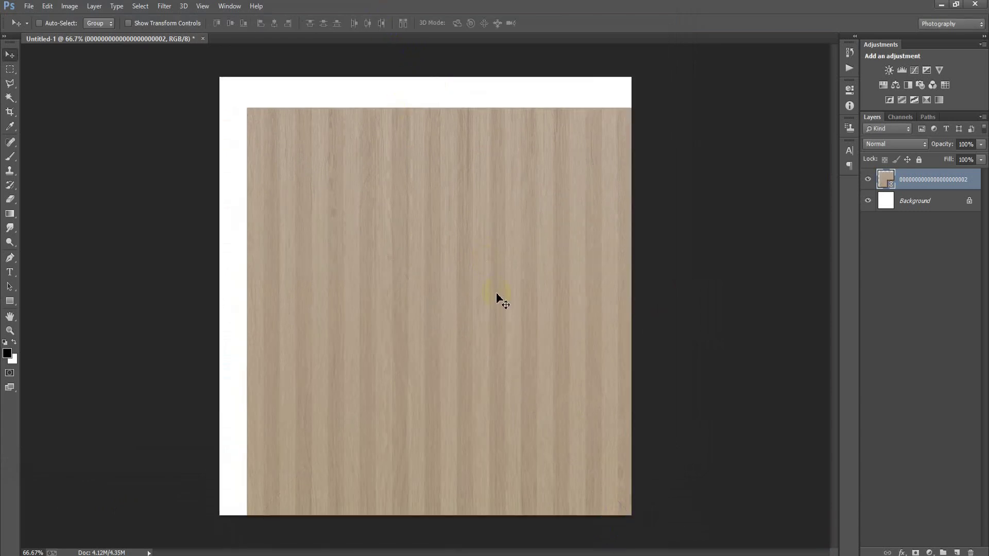
{"action": "left_click_drag", "start_coordinate": [497, 294], "coordinate": [476, 270]}
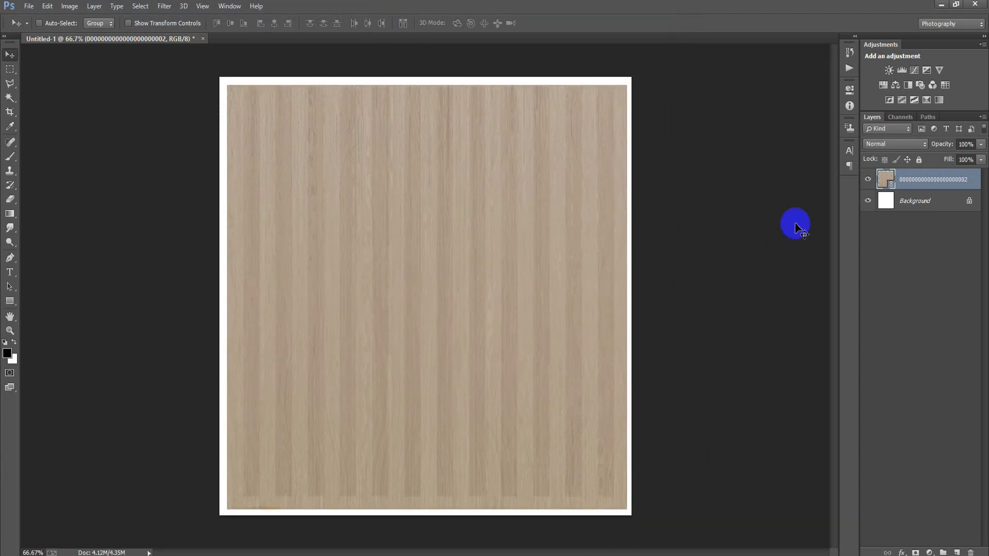
Step: Rasterize the wood layer and scale it to cover the whole canvas
{"action": "right_click", "coordinate": [901, 183]}
{"action": "left_click", "coordinate": [682, 247]}
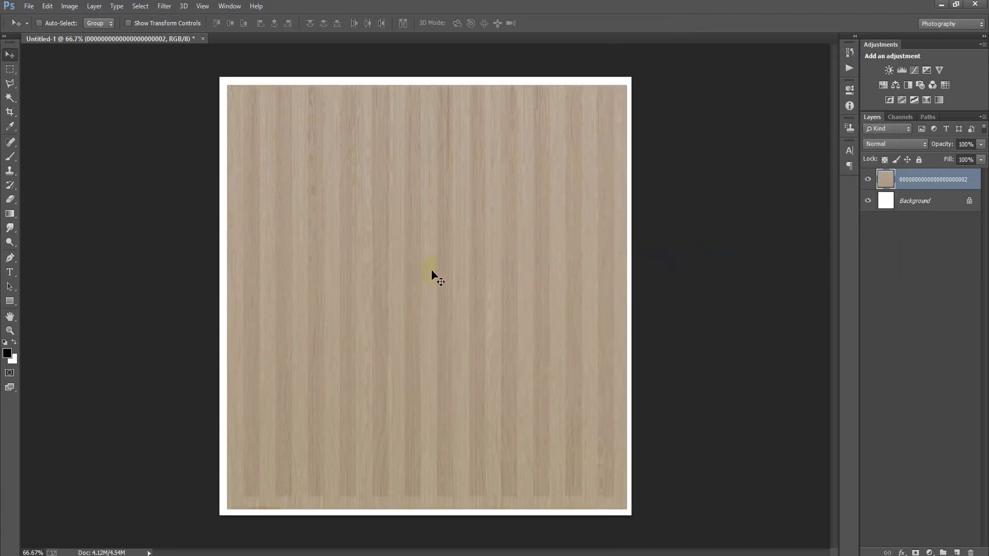
{"action": "key", "text": "ctrl+t"}
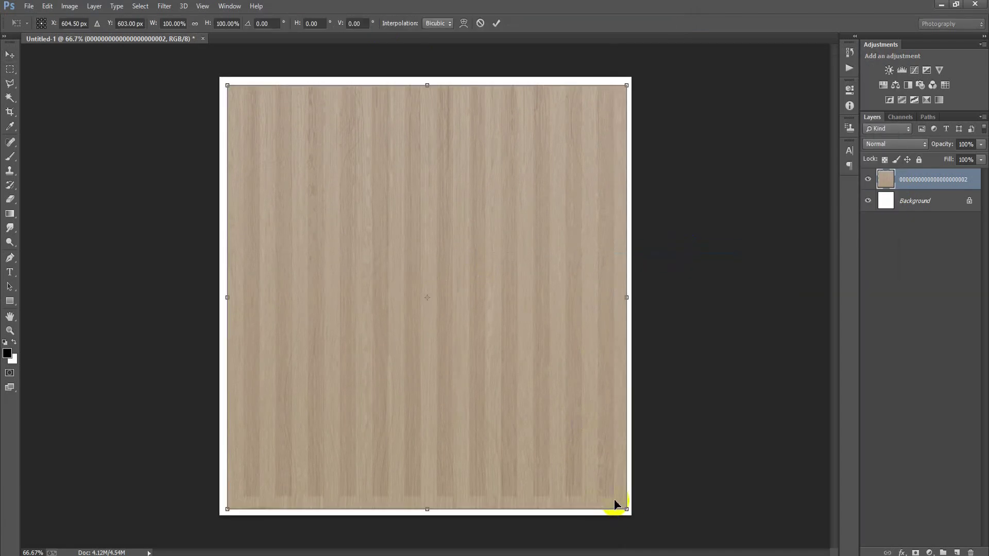
{"action": "left_click_drag", "start_coordinate": [626, 509], "coordinate": [638, 522]}
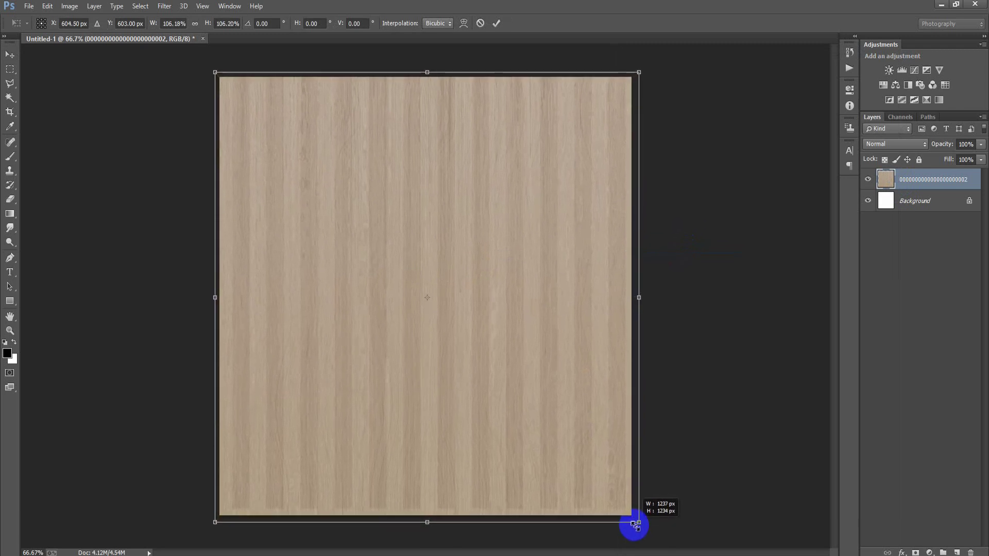
{"action": "left_click", "coordinate": [498, 26]}
{"action": "left_click", "coordinate": [915, 201], "text": "shift"}
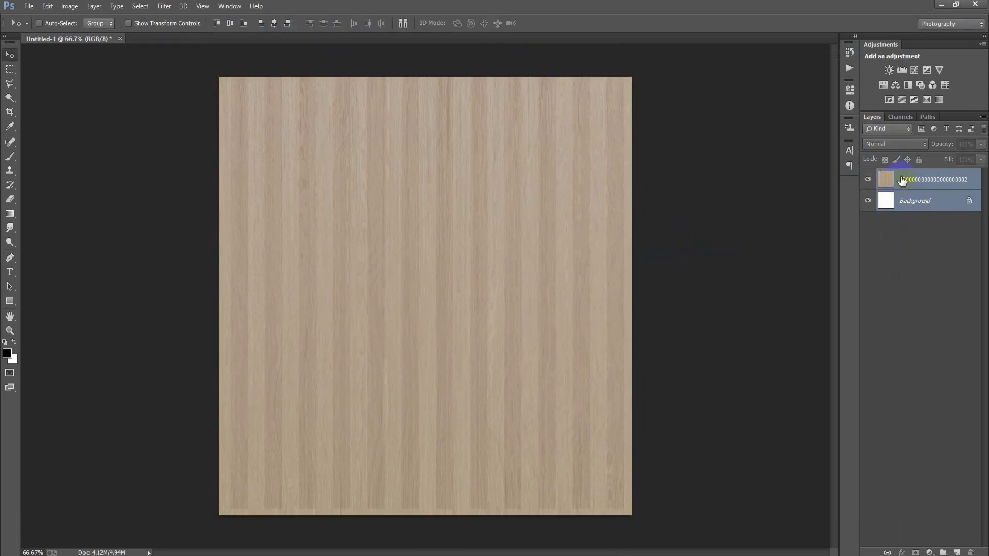
{"action": "left_click", "coordinate": [901, 180]}
Step: Place the light overlay image and scale it to about 111%, past the canvas edges
{"action": "left_click", "coordinate": [29, 6]}
{"action": "left_click", "coordinate": [61, 205]}
{"action": "left_click", "coordinate": [235, 219]}
{"action": "left_click", "coordinate": [611, 438]}
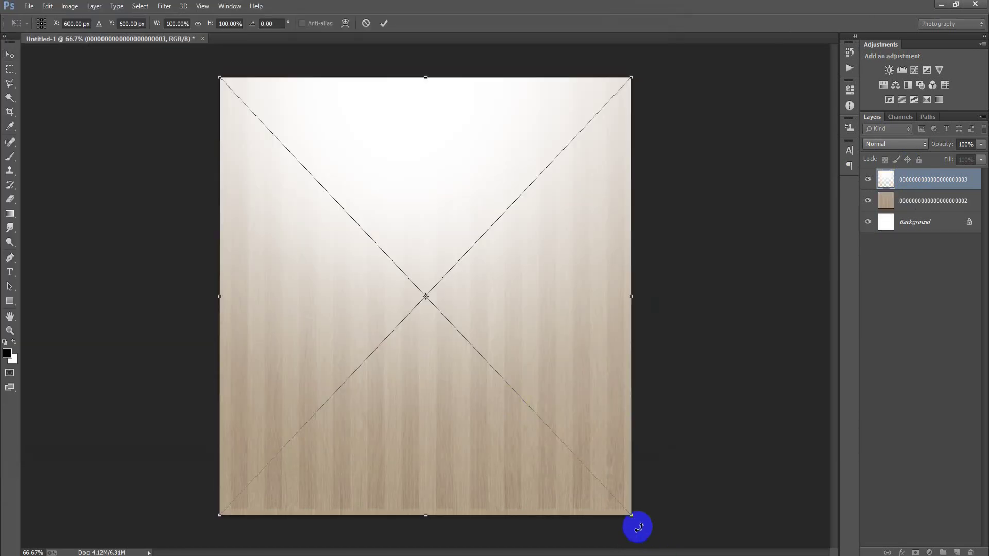
{"action": "left_click_drag", "start_coordinate": [632, 513], "coordinate": [654, 540]}
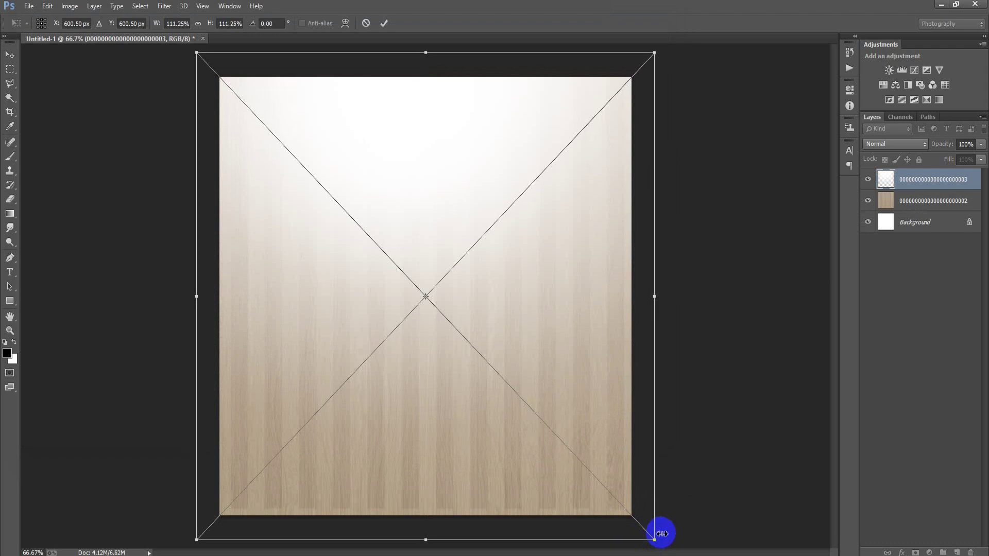
{"action": "left_click", "coordinate": [384, 23]}
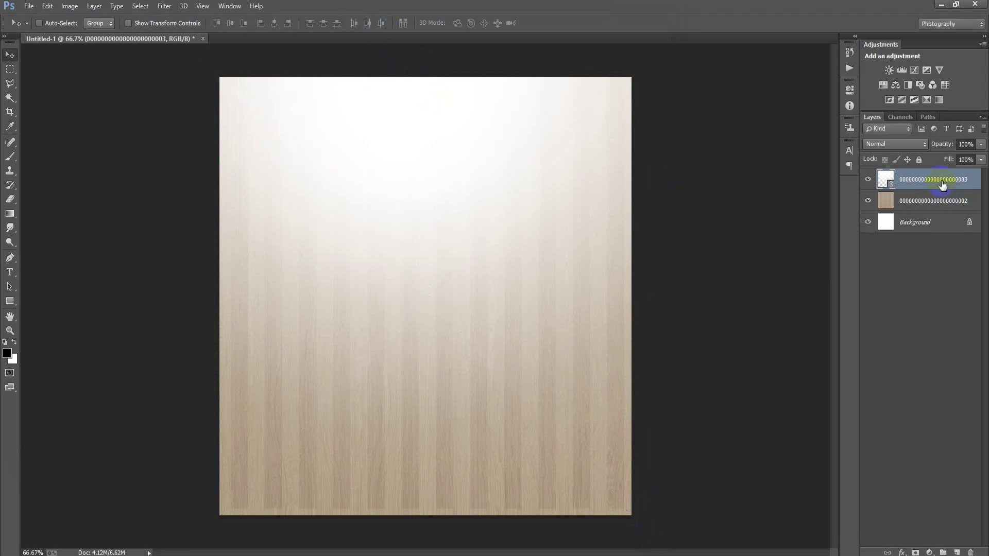
Step: Rasterize the overlay layer and set its blend mode to Soft Light
{"action": "right_click", "coordinate": [942, 184]}
{"action": "left_click", "coordinate": [726, 248]}
{"action": "left_click", "coordinate": [877, 146]}
{"action": "left_click", "coordinate": [876, 332]}
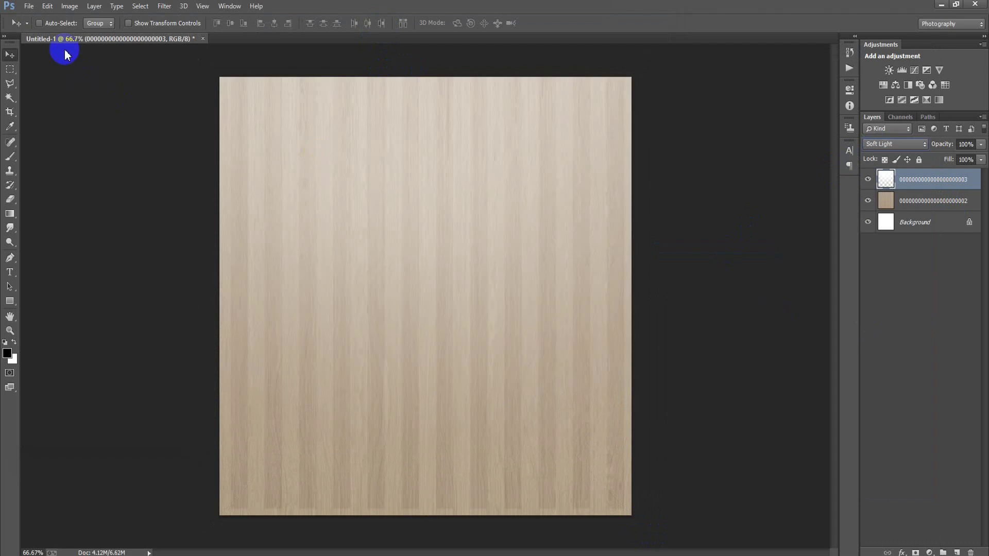
{"action": "left_click", "coordinate": [29, 6]}
{"action": "left_click", "coordinate": [76, 217]}
{"action": "left_click", "coordinate": [294, 207]}
Step: Place the second overlay image and enlarge it past the canvas edges
{"action": "left_click", "coordinate": [613, 439]}
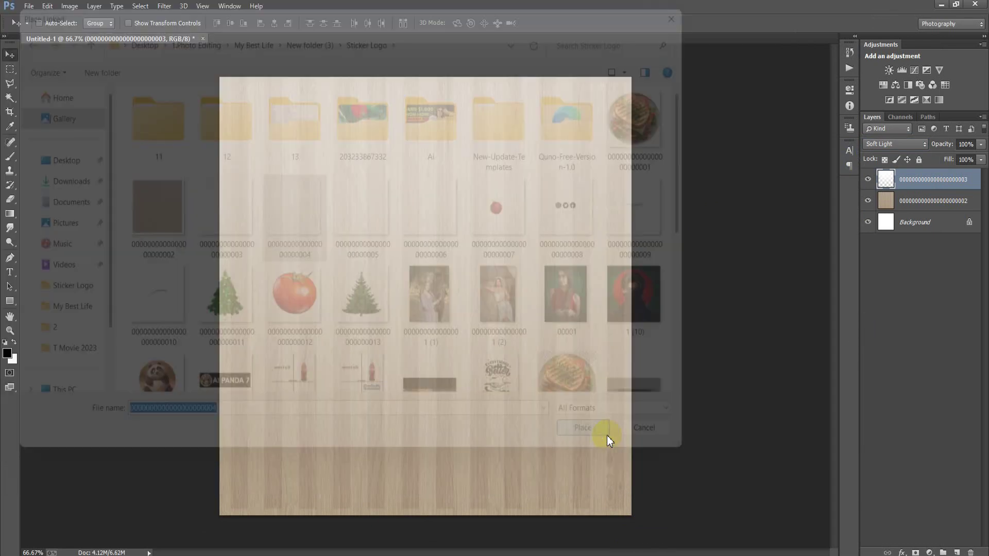
{"action": "left_click_drag", "start_coordinate": [633, 516], "coordinate": [675, 542]}
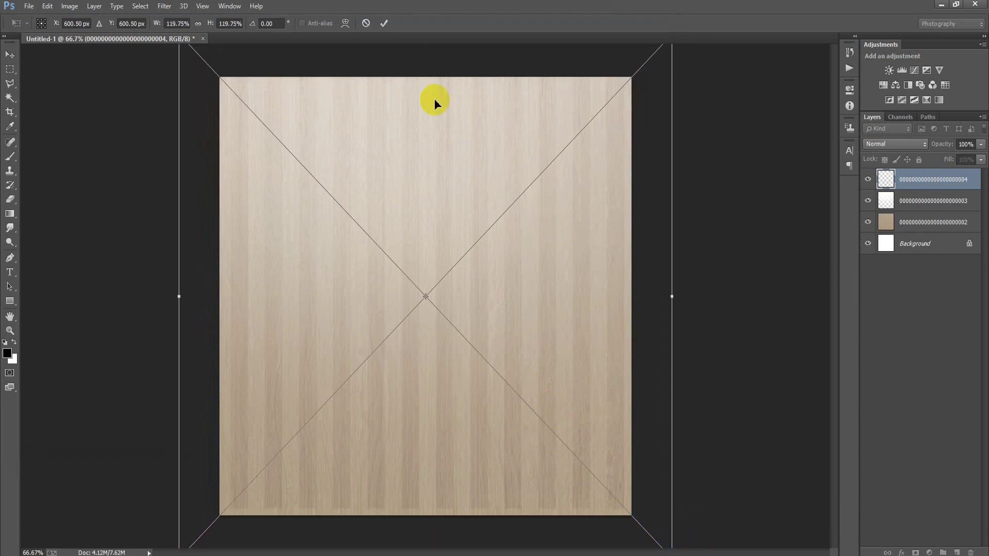
{"action": "left_click", "coordinate": [384, 22]}
{"action": "left_click", "coordinate": [916, 243], "text": "ctrl"}
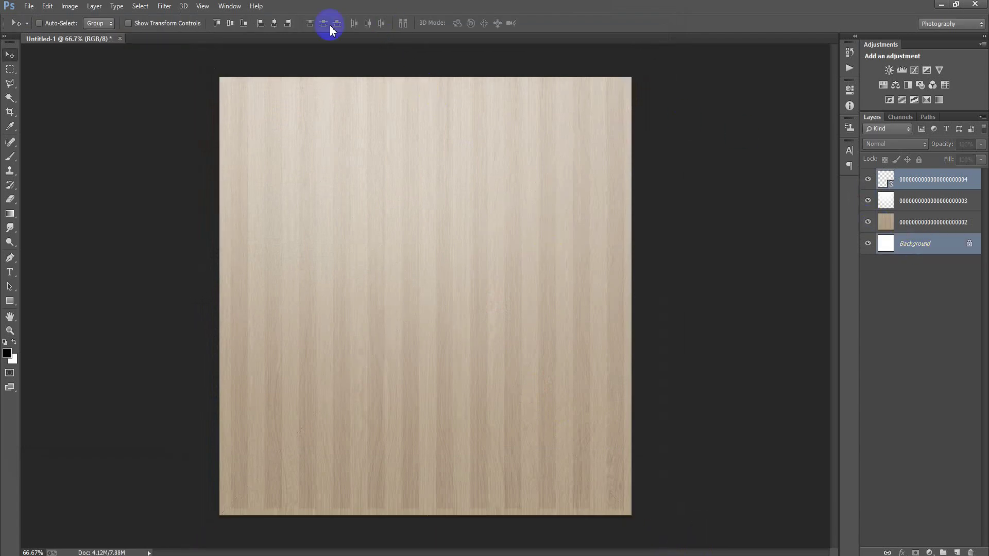
{"action": "left_click", "coordinate": [916, 179]}
Step: Rasterize the second overlay layer and set its blend mode to Screen
{"action": "right_click", "coordinate": [912, 179]}
{"action": "left_click", "coordinate": [735, 246]}
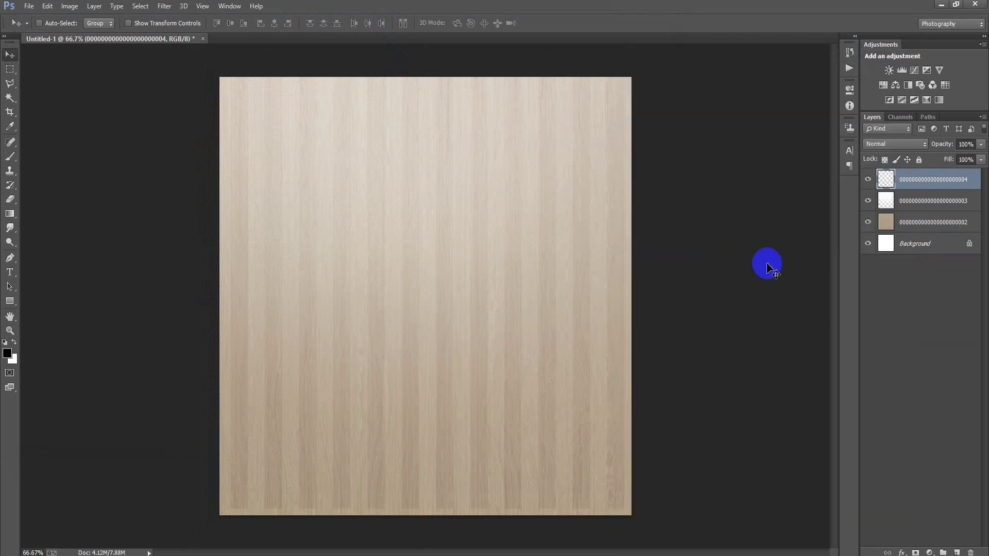
{"action": "left_click", "coordinate": [895, 145]}
{"action": "left_click", "coordinate": [886, 266]}
{"action": "left_click", "coordinate": [25, 6]}
{"action": "left_click", "coordinate": [73, 217]}
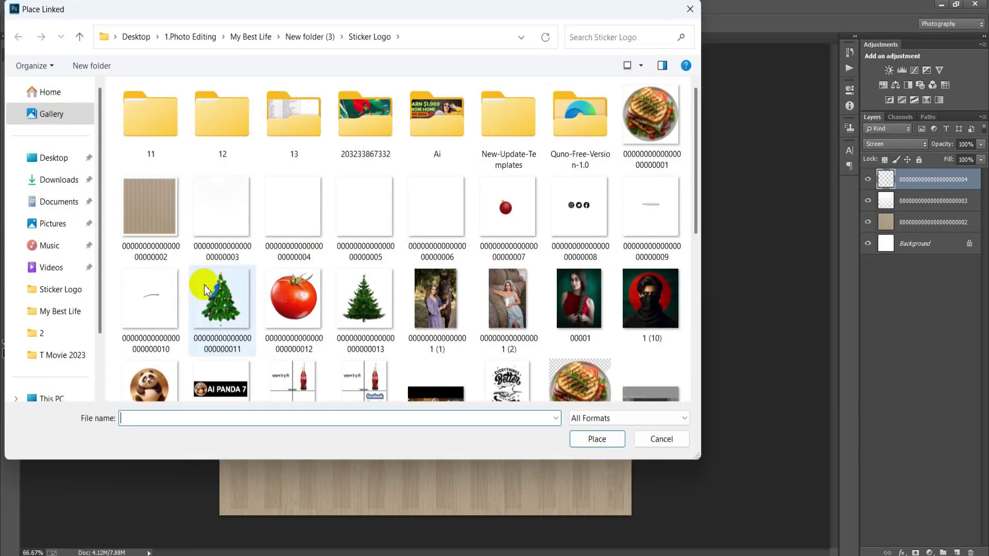
Step: Place the third overlay, scale it to about 117%, rasterize it and blend it in Screen
{"action": "left_click", "coordinate": [363, 216]}
{"action": "left_click", "coordinate": [612, 447]}
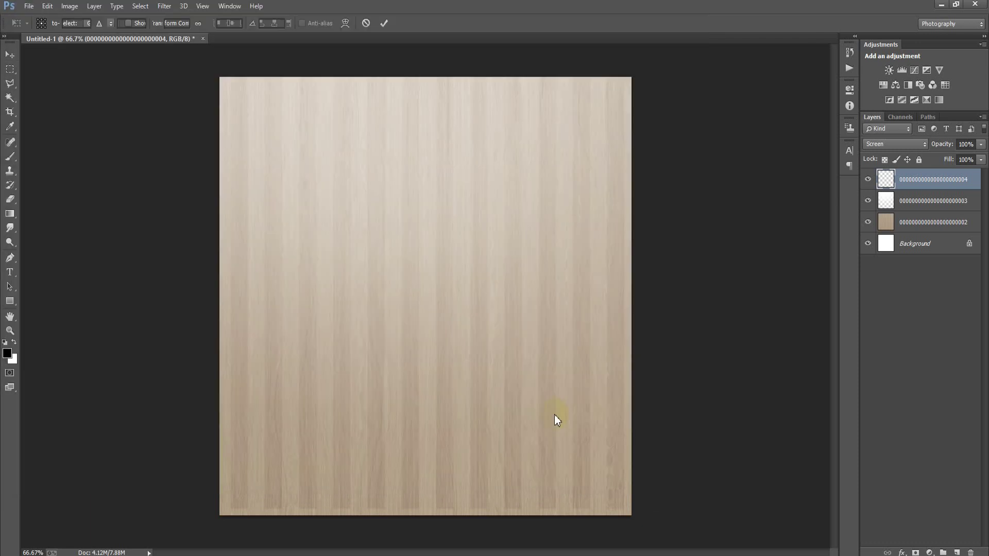
{"action": "left_click_drag", "start_coordinate": [576, 443], "coordinate": [571, 438]}
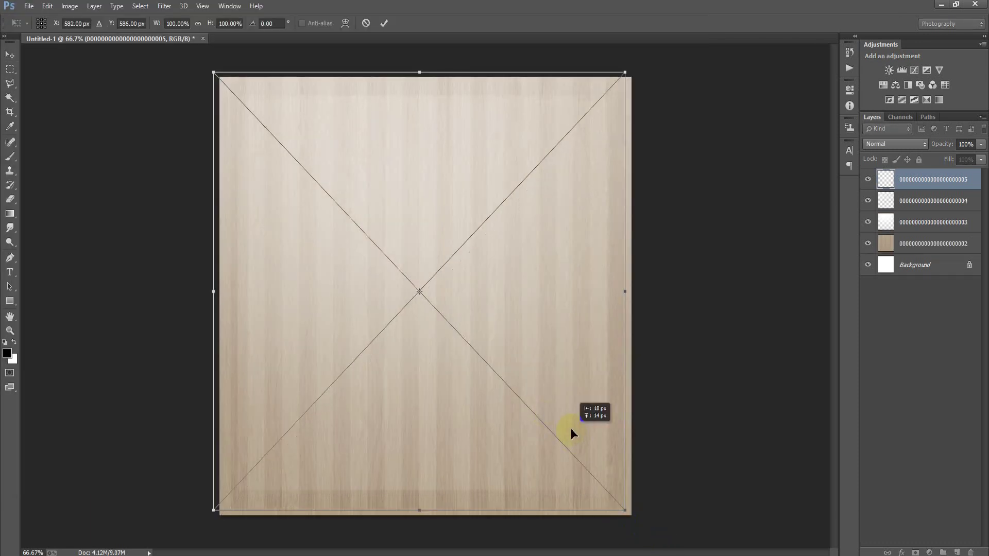
{"action": "left_click_drag", "start_coordinate": [630, 510], "coordinate": [666, 545]}
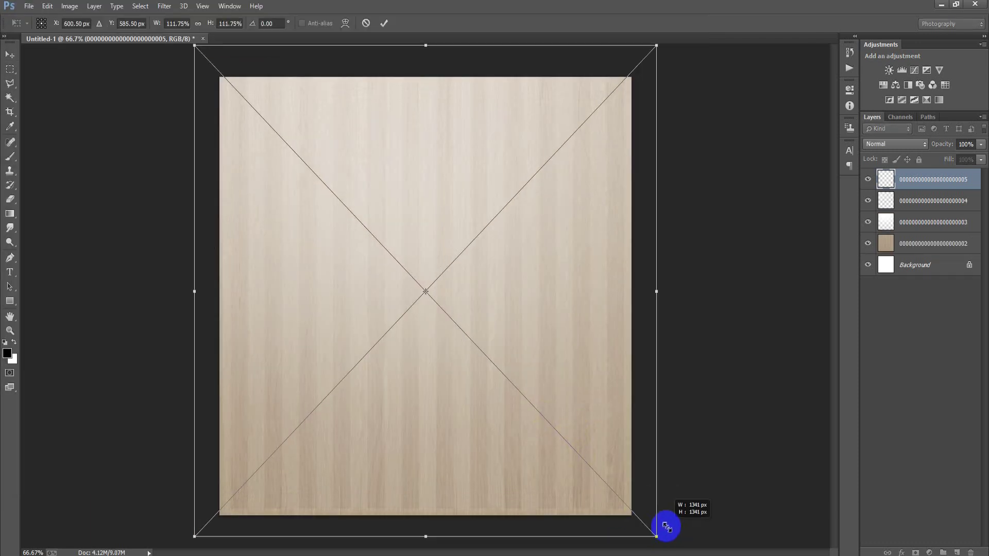
{"action": "left_click", "coordinate": [384, 23]}
{"action": "right_click", "coordinate": [913, 187]}
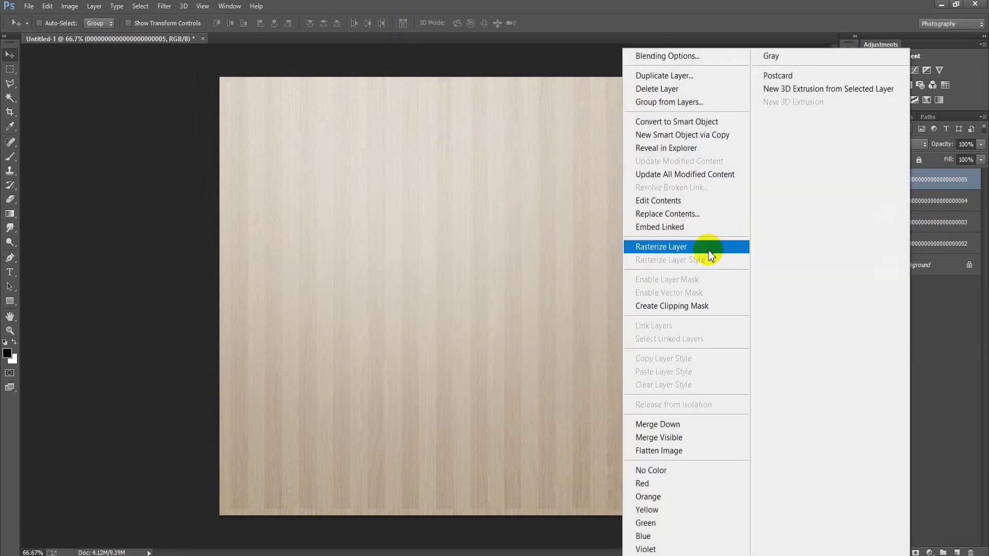
{"action": "left_click", "coordinate": [707, 248]}
{"action": "left_click", "coordinate": [882, 146]}
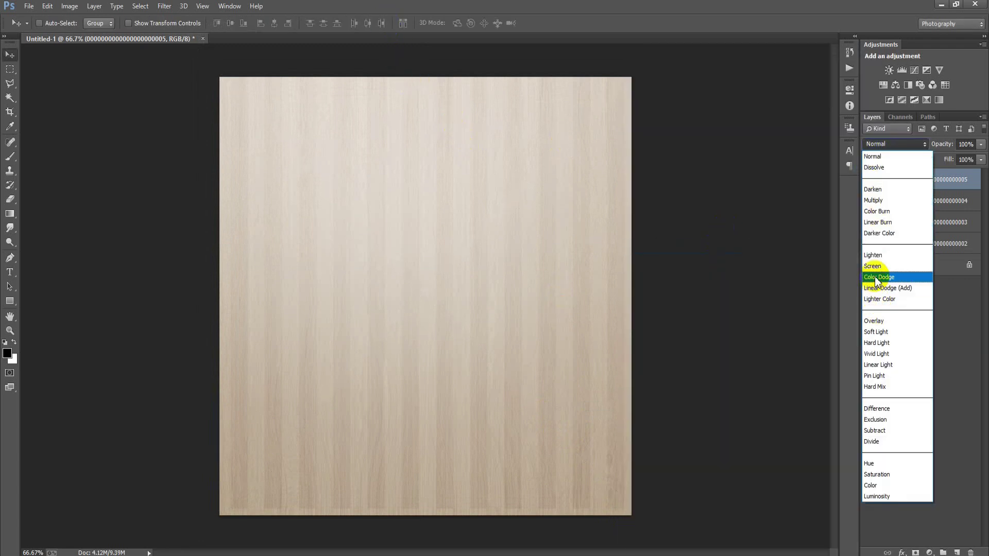
{"action": "left_click", "coordinate": [875, 266]}
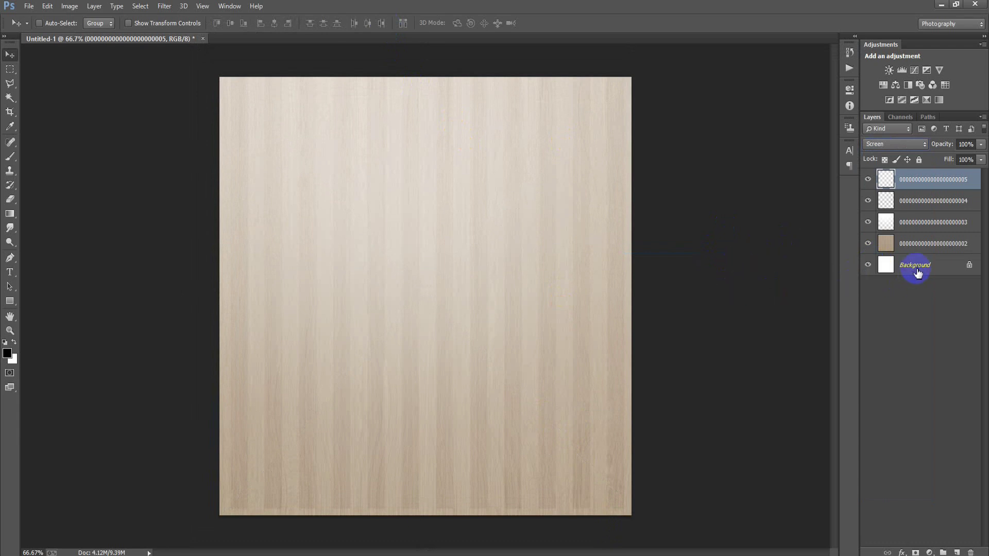
Step: Group the wood and all overlay layers into Group 1 and add a new empty layer
{"action": "left_click", "coordinate": [918, 270], "text": "ctrl"}
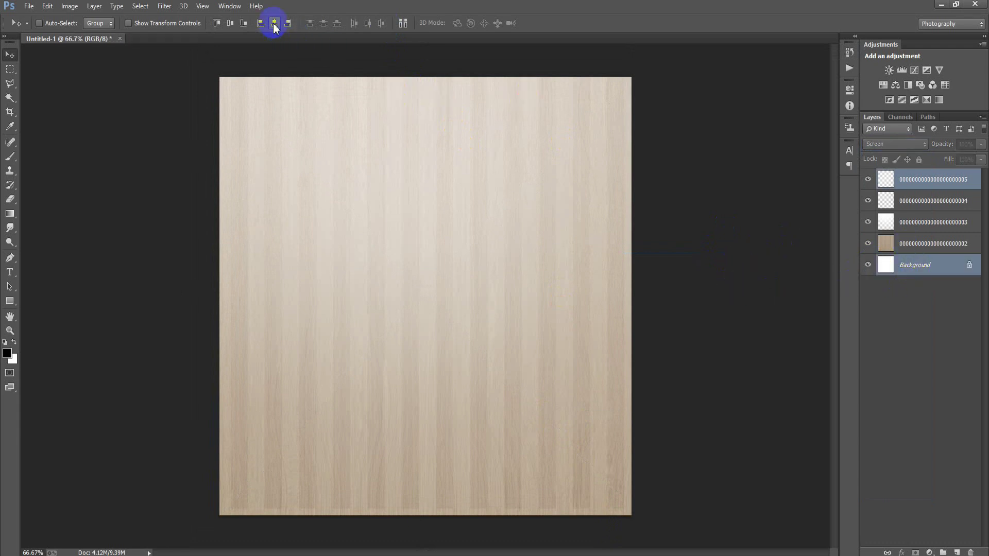
{"action": "left_click", "coordinate": [910, 189]}
{"action": "left_click", "coordinate": [916, 242], "text": "shift"}
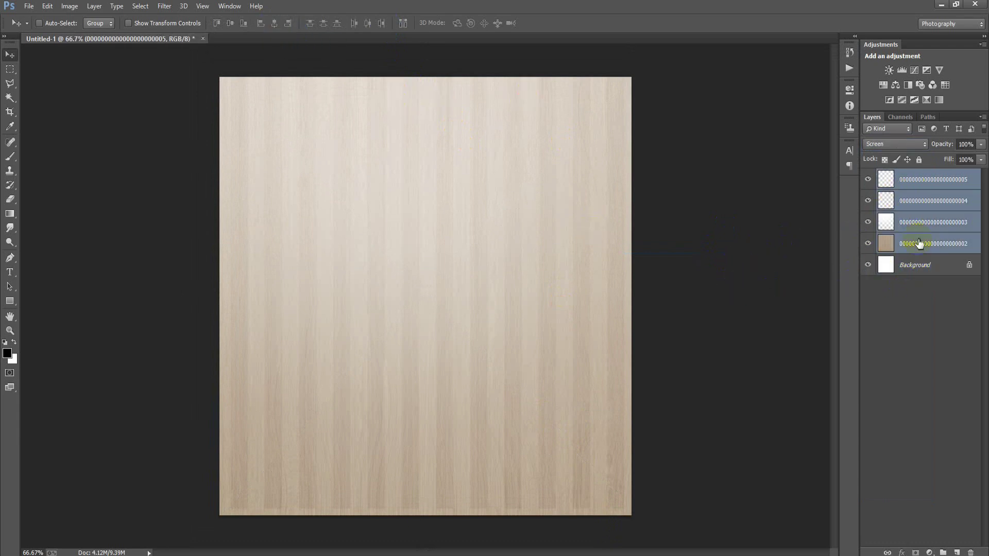
{"action": "key", "text": "ctrl+g"}
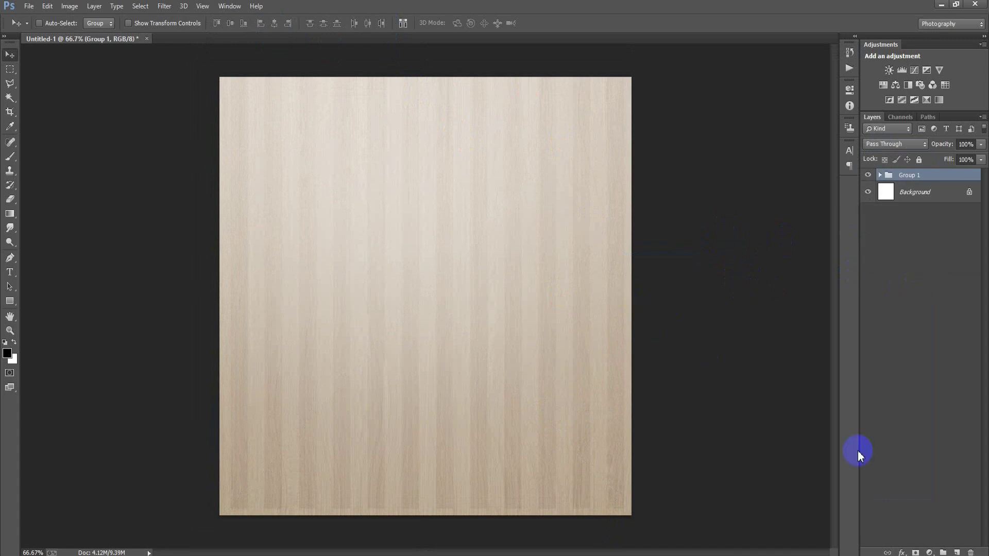
{"action": "left_click", "coordinate": [956, 553]}
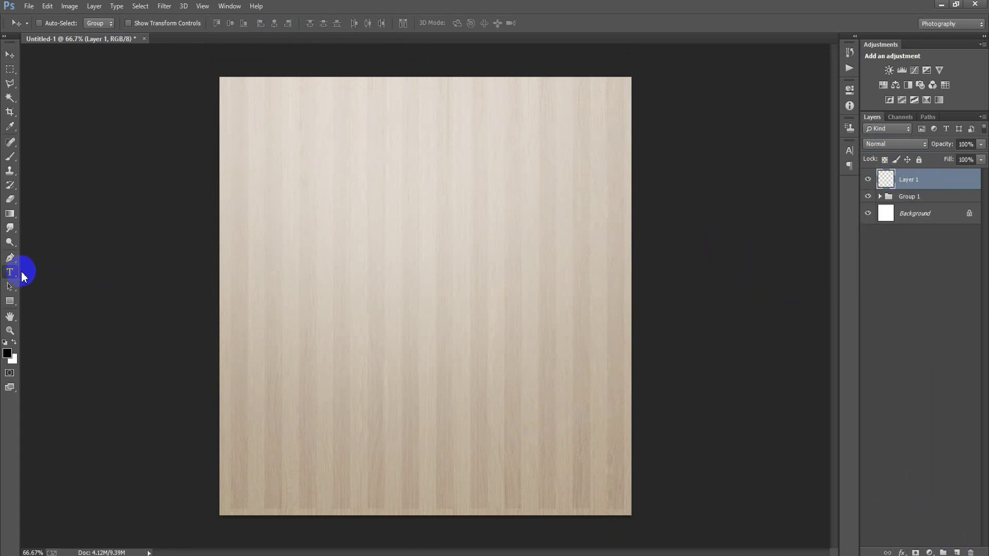
Step: Select the Horizontal Type Tool with black as the text colour
{"action": "left_click", "coordinate": [23, 273]}
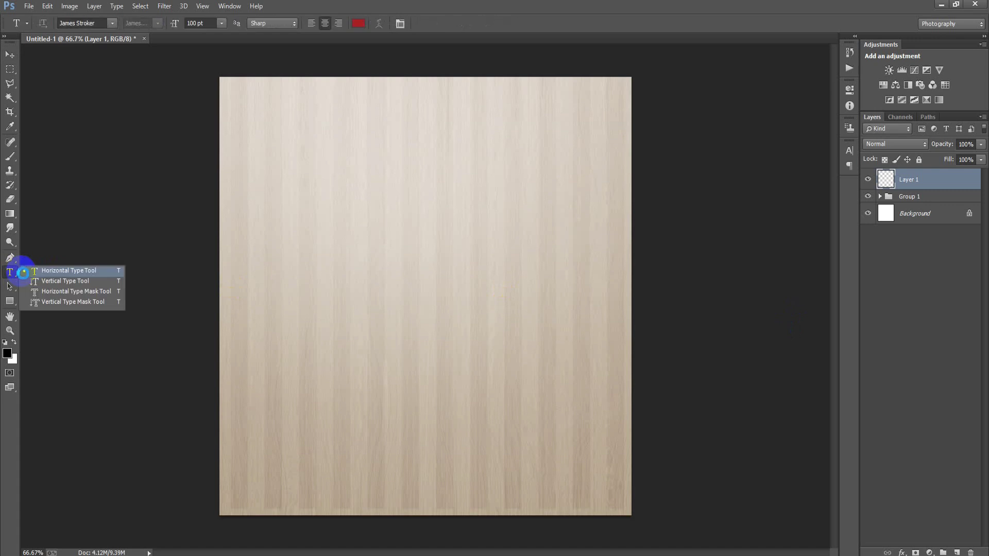
{"action": "left_click", "coordinate": [44, 272]}
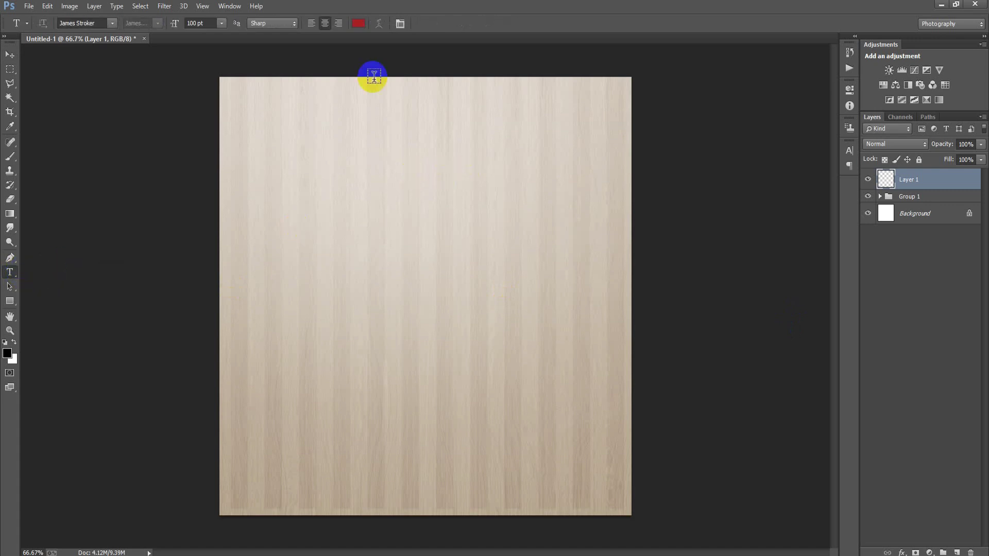
{"action": "left_click", "coordinate": [359, 23]}
{"action": "left_click_drag", "start_coordinate": [610, 302], "coordinate": [585, 361]}
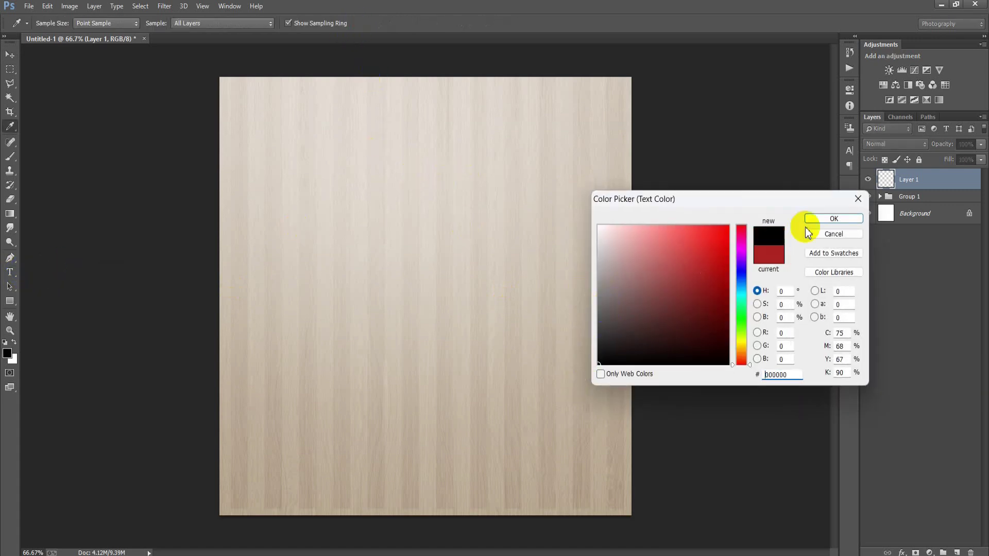
{"action": "left_click", "coordinate": [833, 218]}
Step: Add 'Christmas' near the top of the poster and scale it down to fit
{"action": "left_click", "coordinate": [398, 197]}
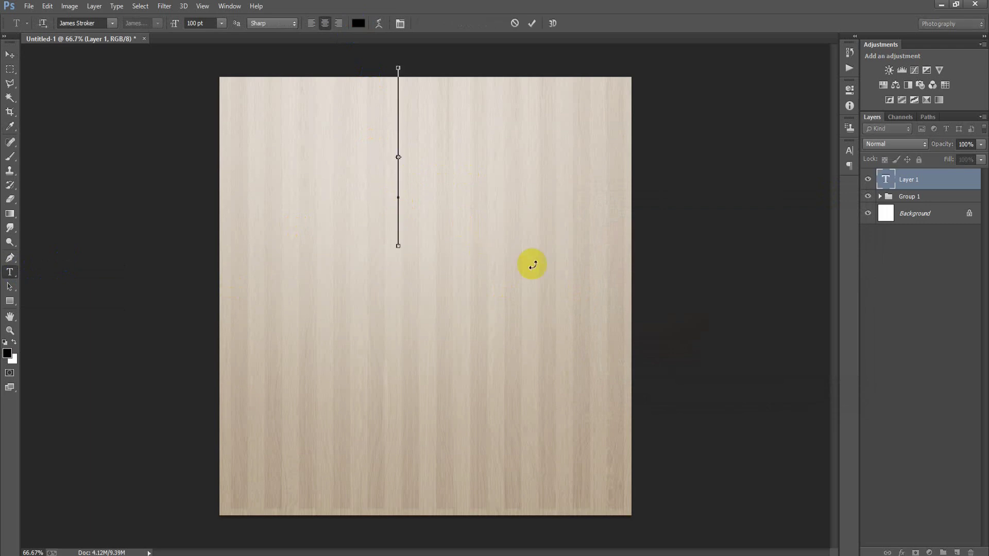
{"action": "type", "text": "Christmas"}
{"action": "left_click", "coordinate": [10, 54]}
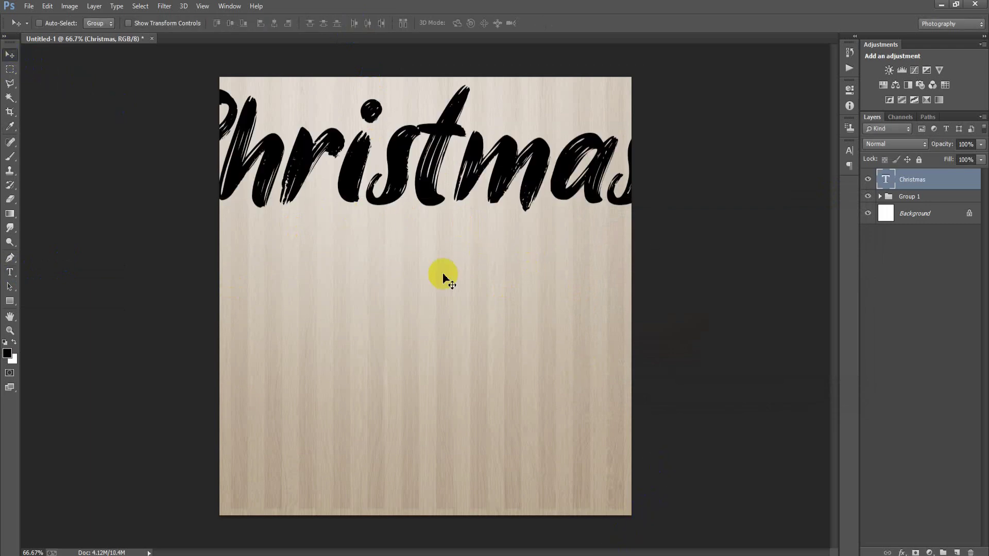
{"action": "key", "text": "ctrl+t"}
{"action": "mouse_move", "coordinate": [661, 246]}
{"action": "left_mouse_down"}
{"action": "mouse_move", "coordinate": [565, 219]}
{"action": "mouse_move", "coordinate": [476, 177]}
{"action": "mouse_move", "coordinate": [520, 155]}
{"action": "left_mouse_up"}
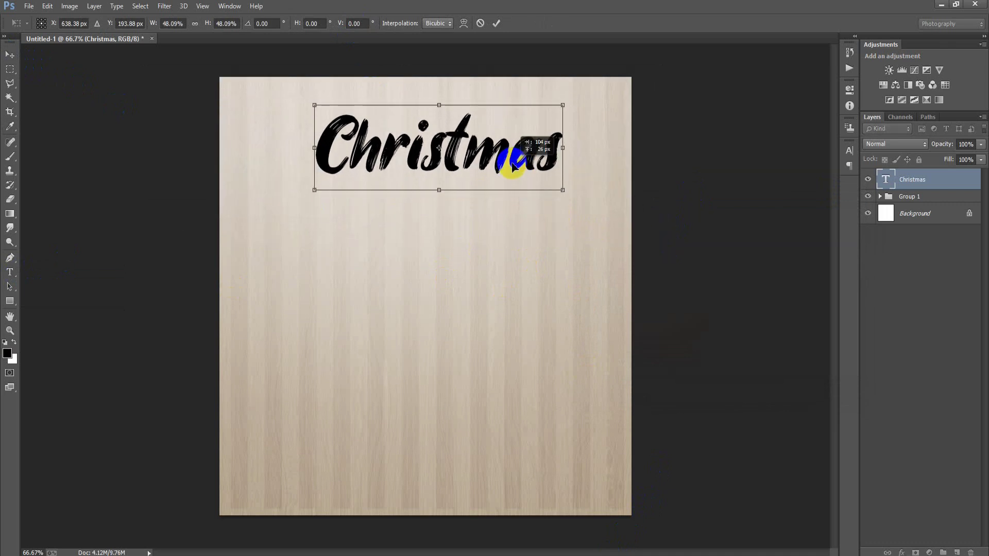
{"action": "left_click", "coordinate": [496, 23]}
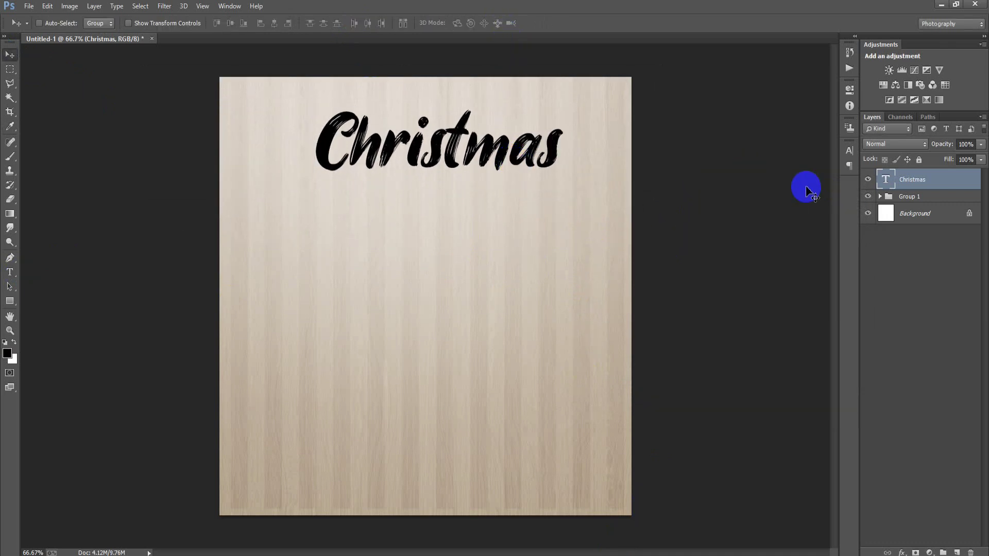
Step: Warp the Christmas text with an Arc style at Bend 8, then stretch it slightly taller
{"action": "double_click", "coordinate": [885, 181]}
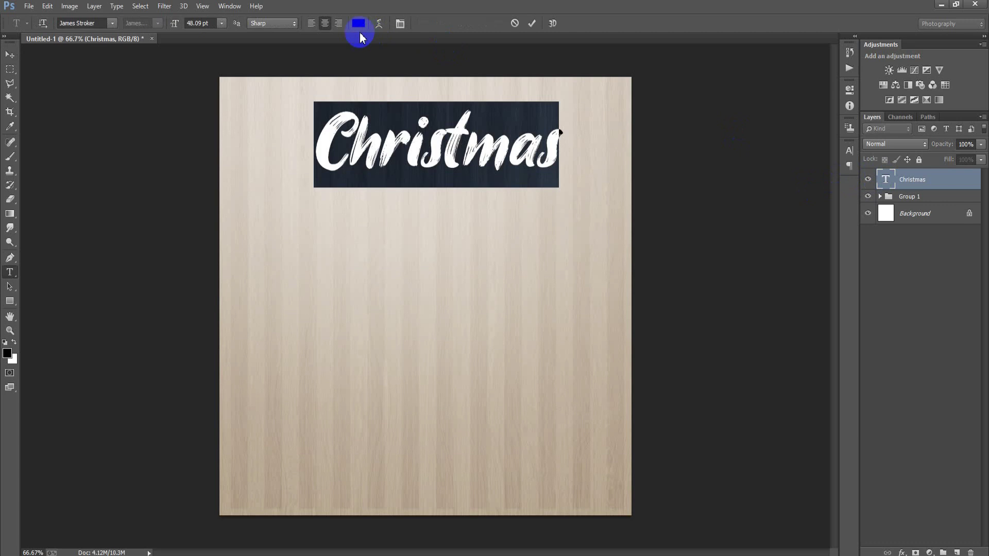
{"action": "left_click", "coordinate": [378, 24]}
{"action": "left_click", "coordinate": [685, 173]}
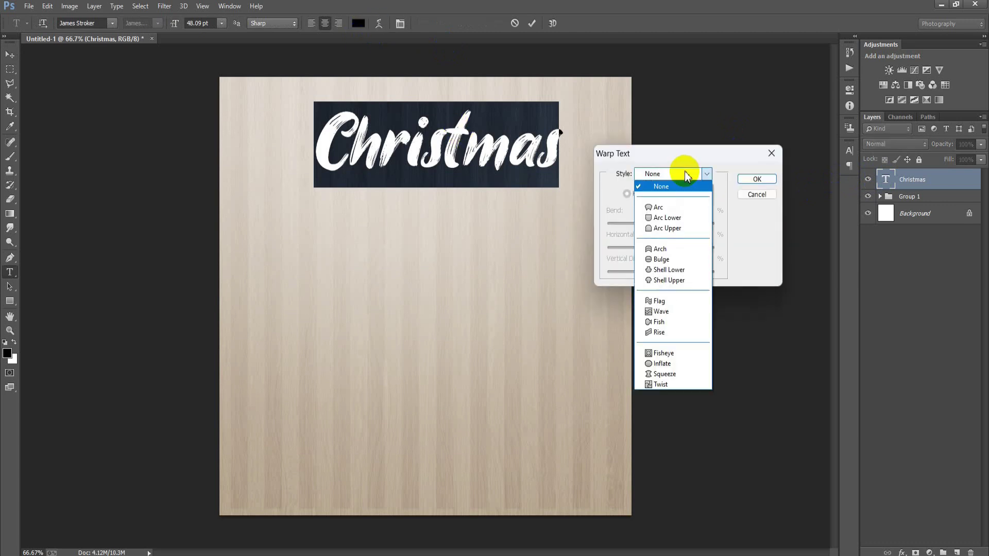
{"action": "left_click", "coordinate": [672, 209]}
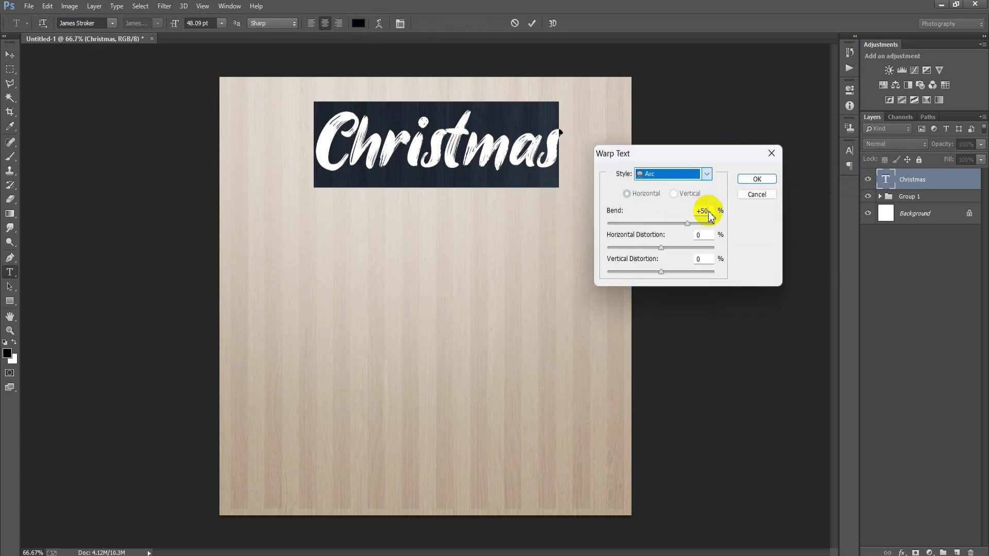
{"action": "double_click", "coordinate": [711, 212]}
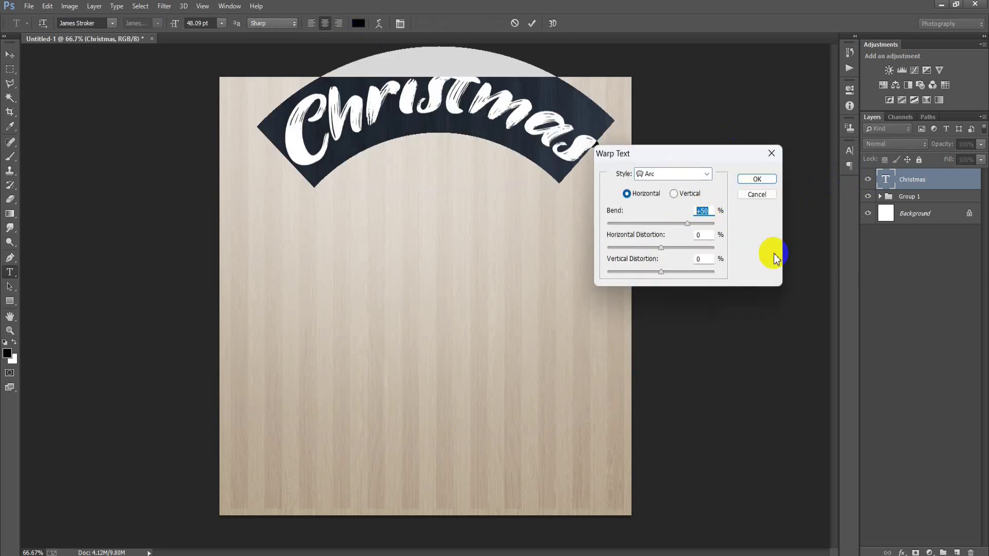
{"action": "type", "text": "8"}
{"action": "left_click", "coordinate": [757, 180]}
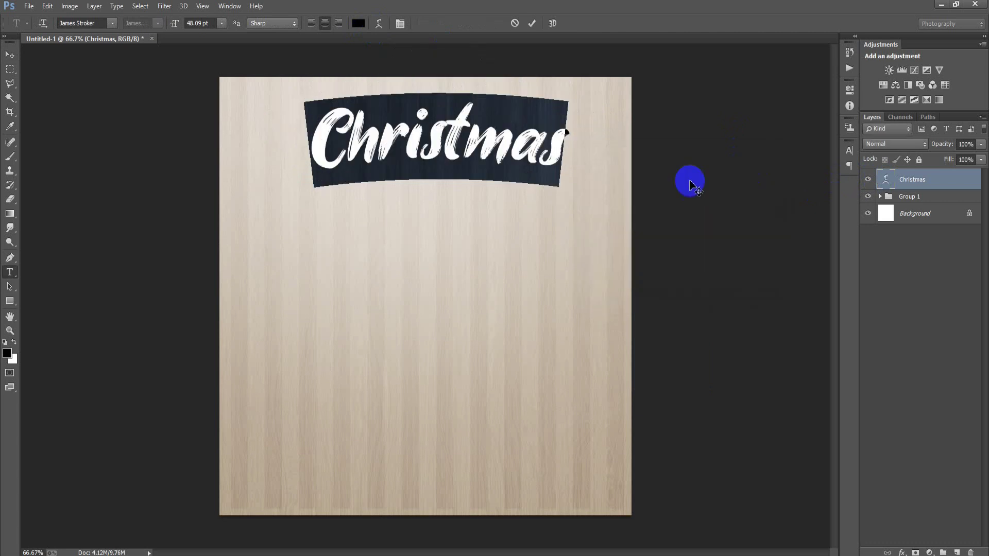
{"action": "left_click", "coordinate": [533, 24]}
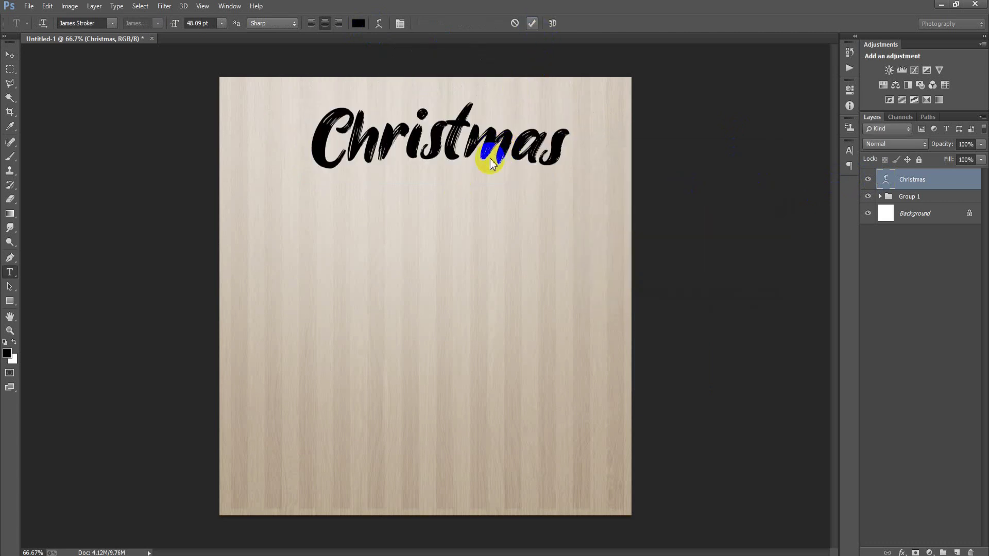
{"action": "key", "text": "ctrl+t"}
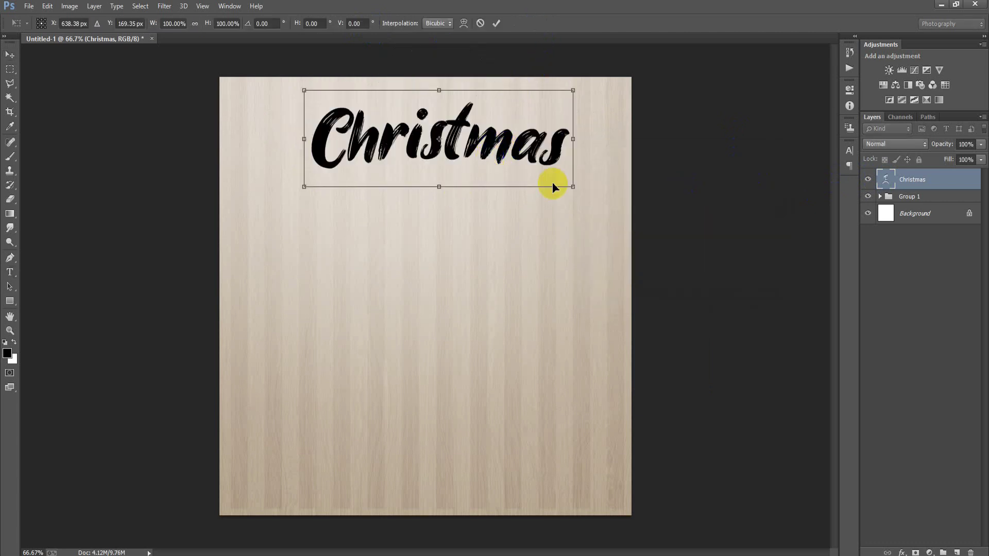
{"action": "left_click_drag", "start_coordinate": [439, 188], "coordinate": [439, 194]}
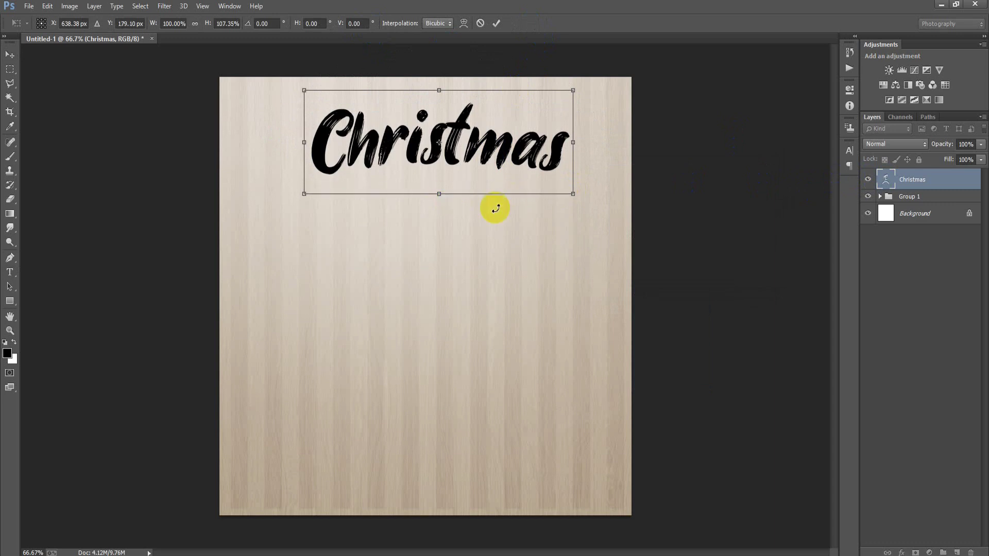
Step: Tilt and shrink the Christmas title slightly and centre it horizontally on the poster
{"action": "mouse_move", "coordinate": [572, 195]}
{"action": "left_mouse_down"}
{"action": "mouse_move", "coordinate": [559, 189]}
{"action": "mouse_move", "coordinate": [578, 221]}
{"action": "left_mouse_up"}
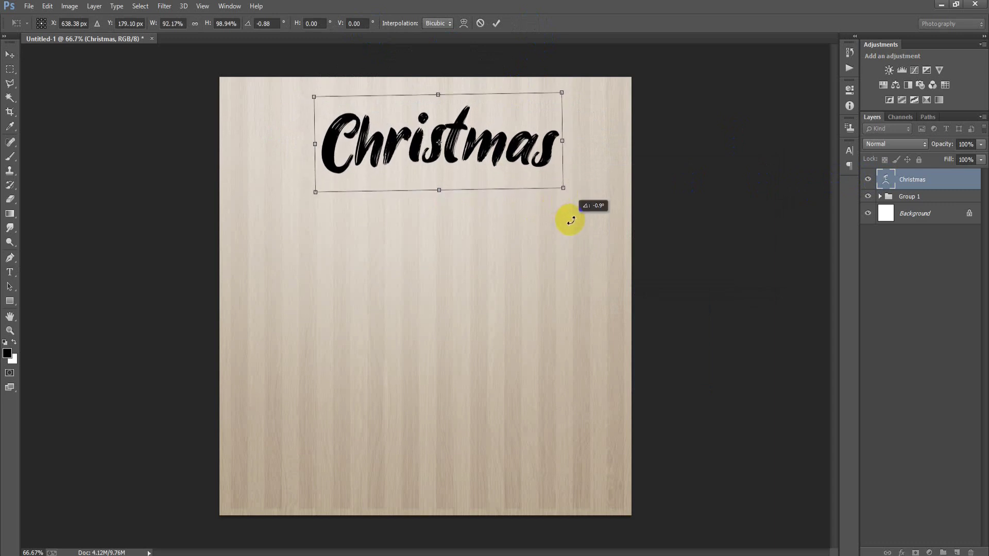
{"action": "left_click", "coordinate": [496, 23]}
{"action": "left_click", "coordinate": [936, 220], "text": "ctrl"}
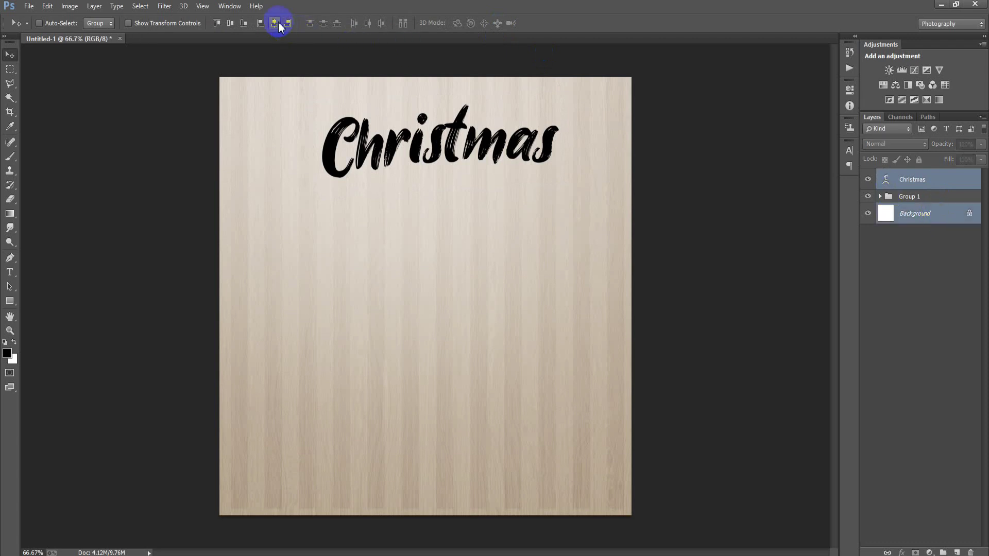
{"action": "left_click", "coordinate": [274, 23]}
{"action": "left_click", "coordinate": [882, 185]}
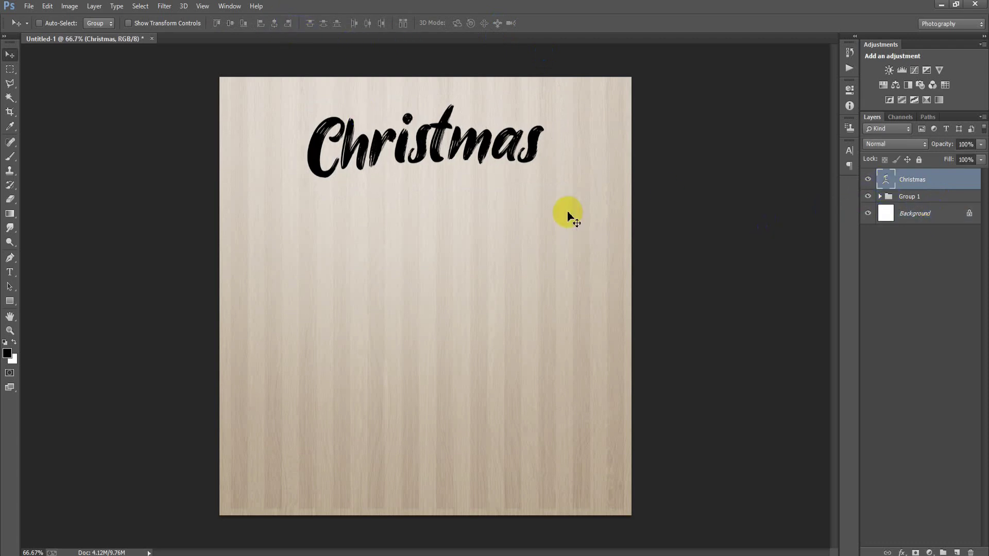
Step: Colour the Christmas text deep red, hex A82020
{"action": "left_click", "coordinate": [849, 151]}
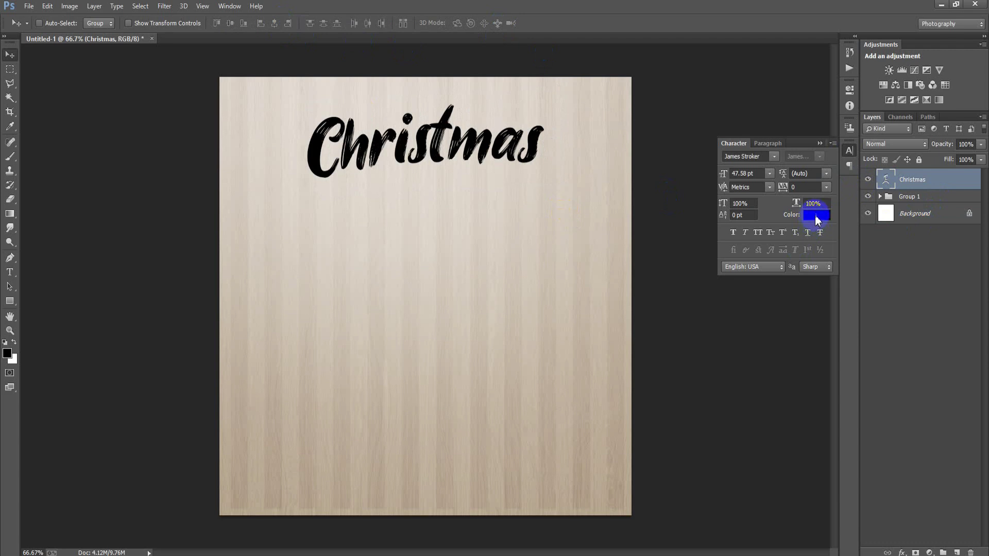
{"action": "left_click", "coordinate": [810, 217]}
{"action": "double_click", "coordinate": [796, 378]}
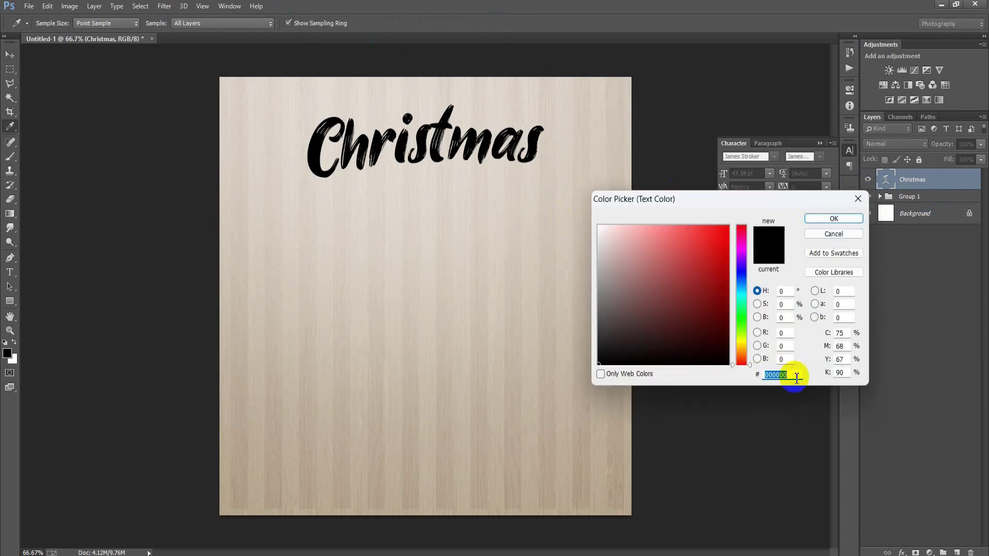
{"action": "double_click", "coordinate": [796, 375]}
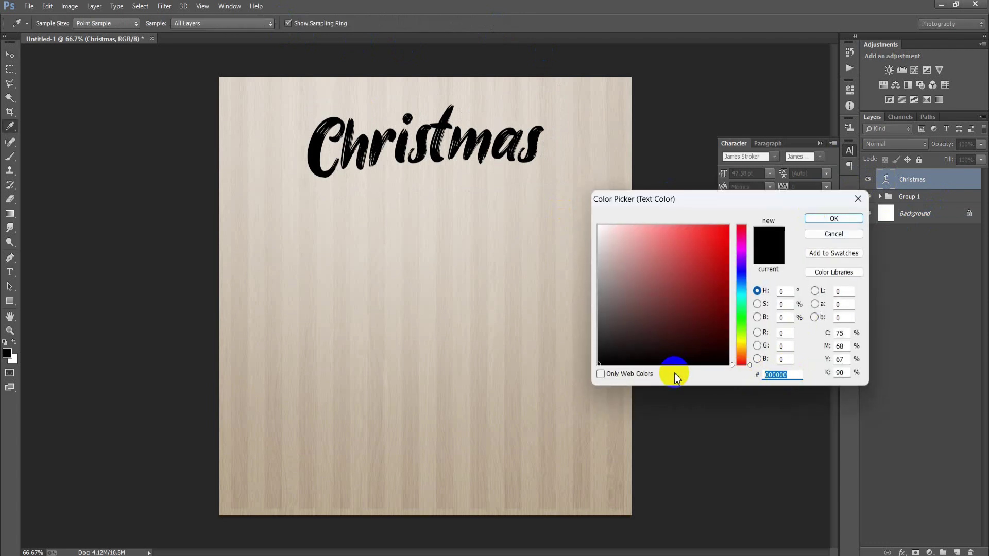
{"action": "type", "text": "A8"}
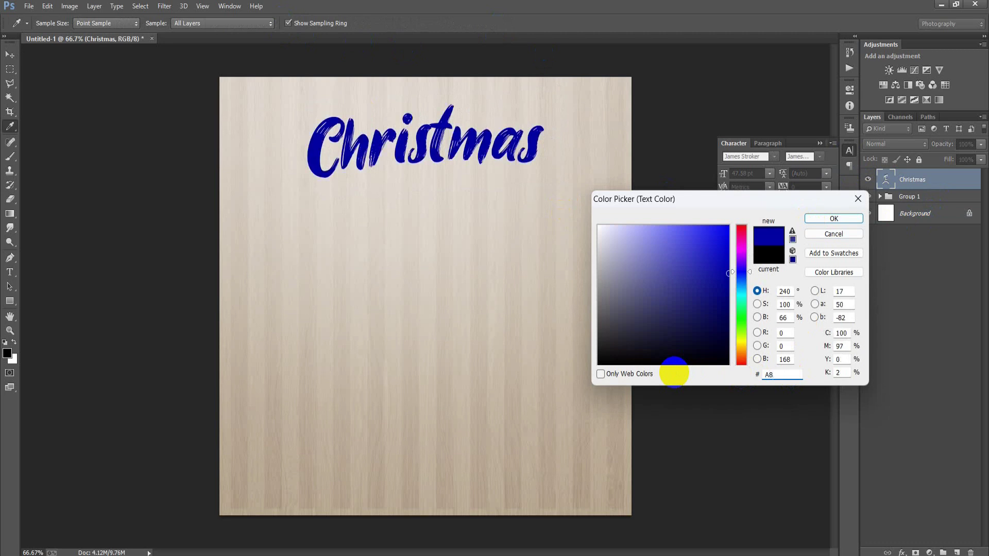
{"action": "type", "text": "2020"}
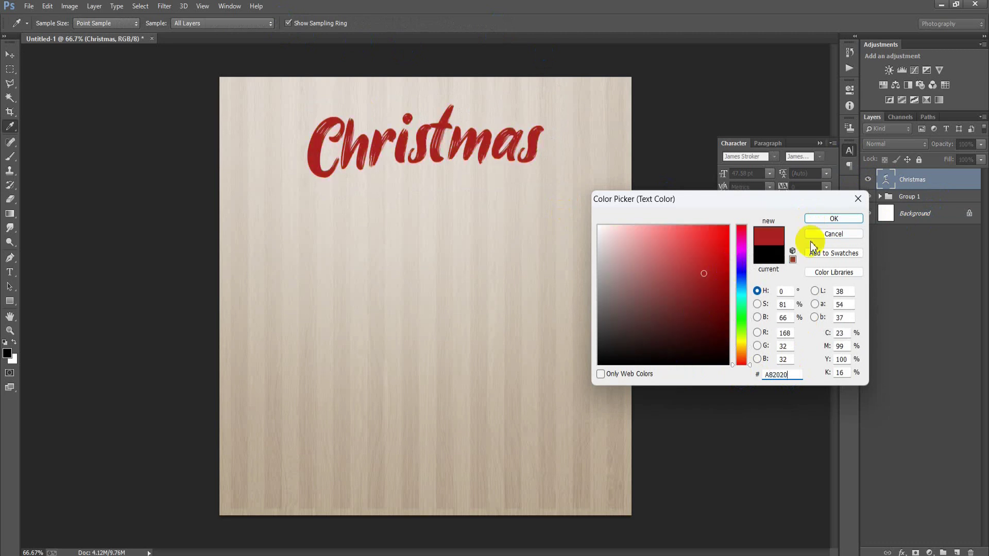
{"action": "left_click", "coordinate": [822, 219]}
Step: Duplicate the Christmas text below the original and change the copy to 'Special'
{"action": "left_click_drag", "start_coordinate": [418, 157], "coordinate": [418, 224]}
{"action": "double_click", "coordinate": [886, 179]}
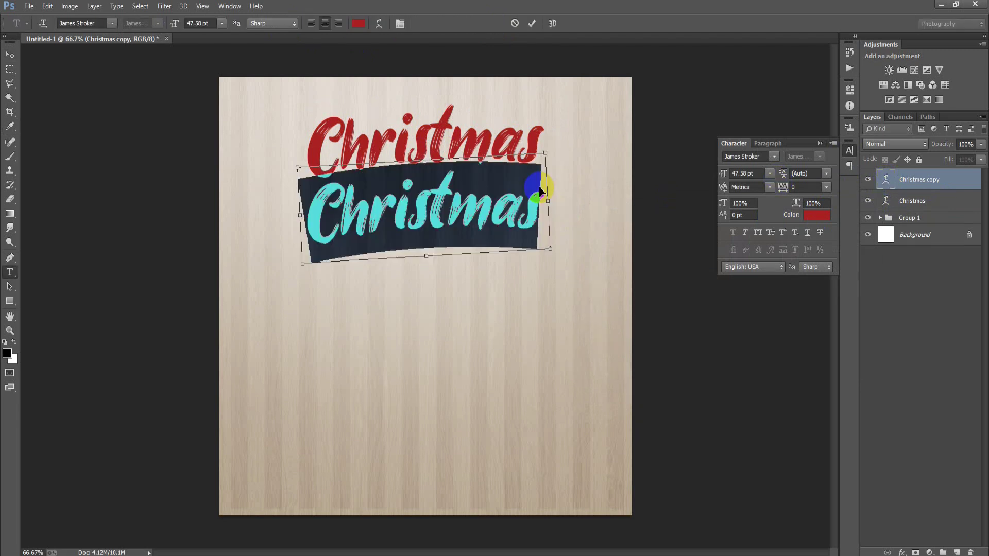
{"action": "type", "text": "Special"}
{"action": "left_click", "coordinate": [532, 23]}
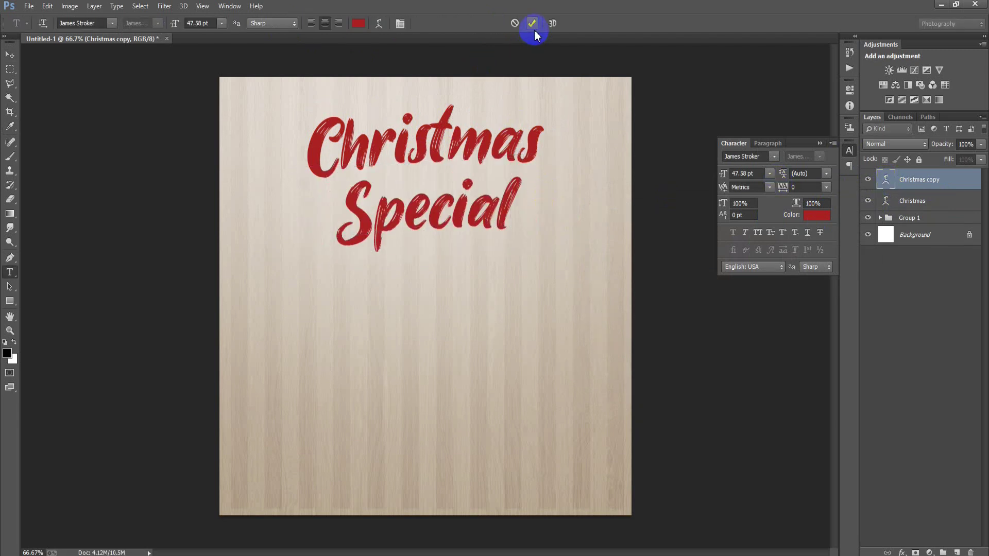
{"action": "key", "text": "v"}
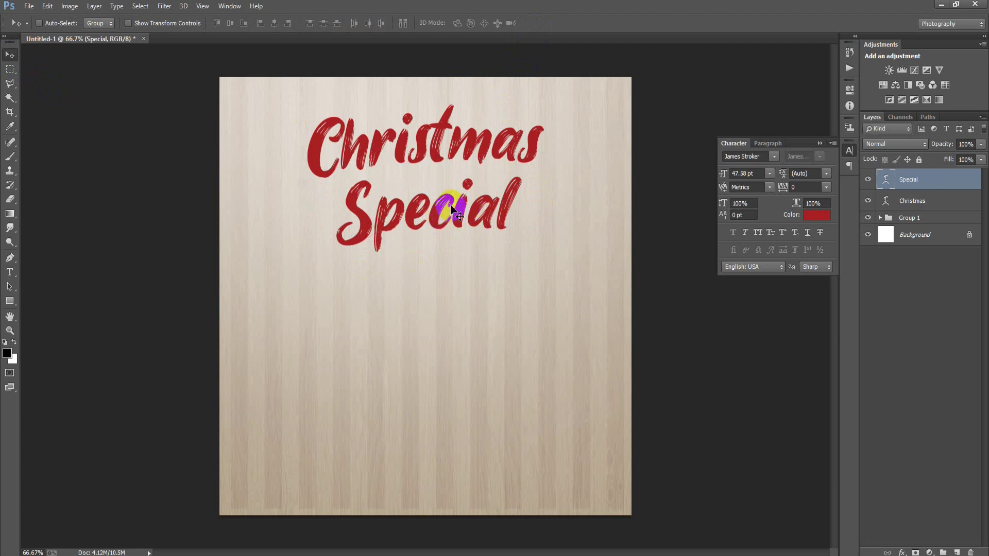
{"action": "left_click_drag", "start_coordinate": [451, 209], "coordinate": [454, 207]}
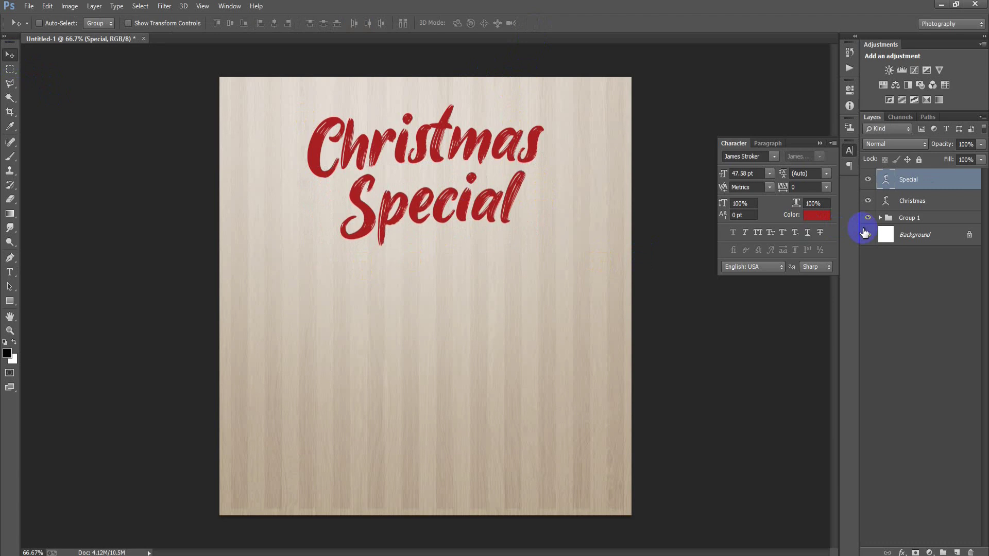
Step: Centre 'Special' horizontally on the poster and nudge it up slightly
{"action": "left_click", "coordinate": [912, 235], "text": "ctrl"}
{"action": "left_click", "coordinate": [275, 23]}
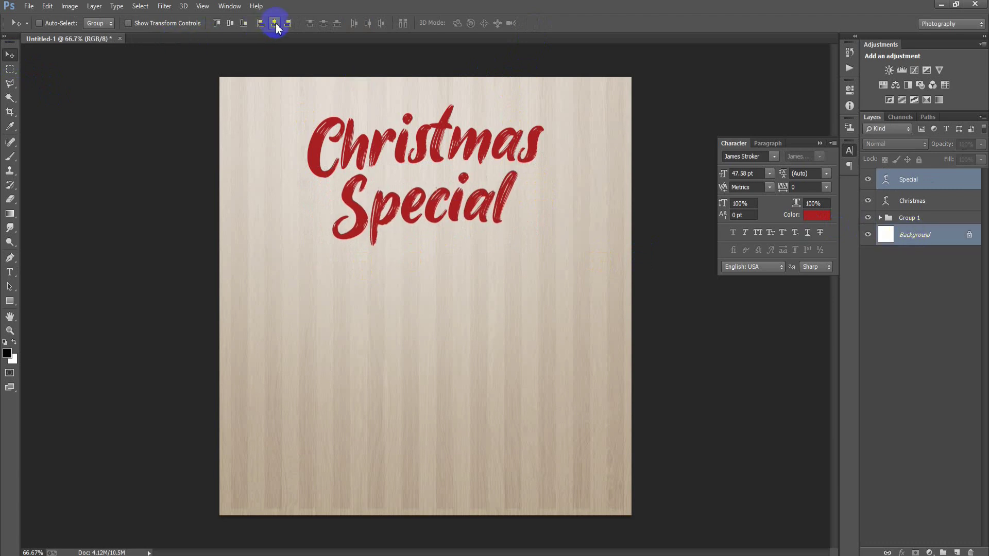
{"action": "left_click", "coordinate": [943, 180]}
{"action": "key", "text": "Up"}
{"action": "key", "text": "Up"}
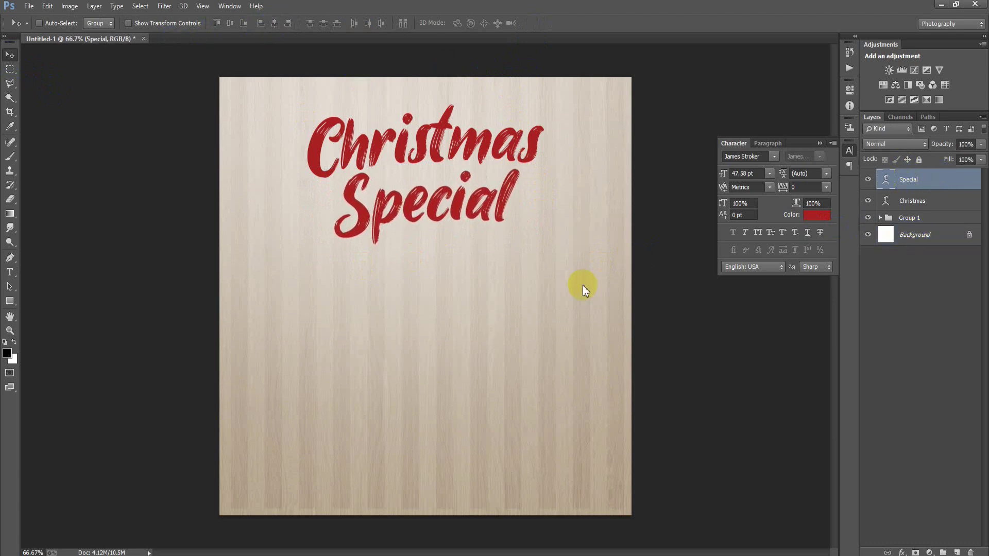
Step: Scale both title lines to about 91%, tilt them about -3°, and nudge them into place
{"action": "left_click", "coordinate": [900, 200]}
{"action": "left_click", "coordinate": [907, 196], "text": "shift"}
{"action": "key", "text": "ctrl+t"}
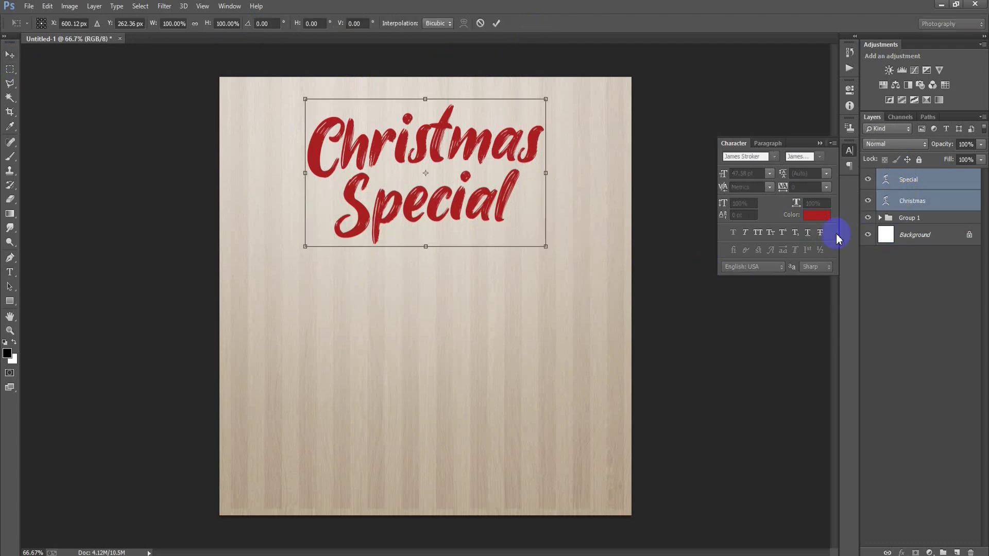
{"action": "mouse_move", "coordinate": [544, 248]}
{"action": "left_mouse_down"}
{"action": "mouse_move", "coordinate": [533, 238]}
{"action": "mouse_move", "coordinate": [544, 267]}
{"action": "left_mouse_up"}
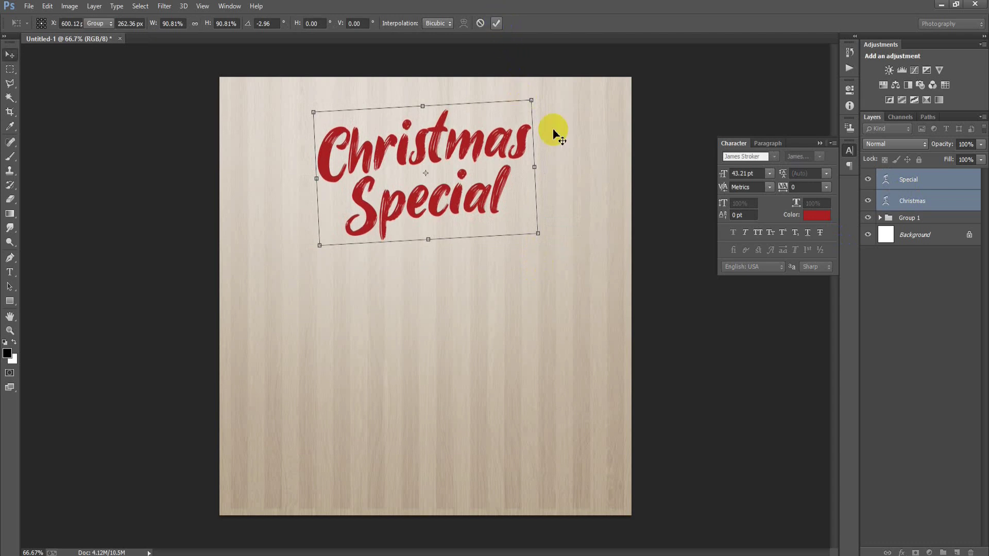
{"action": "left_click", "coordinate": [497, 24]}
{"action": "key", "text": "shift+Up"}
{"action": "key", "text": "shift+Up"}
{"action": "key", "text": "Down"}
{"action": "key", "text": "Down"}
{"action": "key", "text": "Down"}
{"action": "key", "text": "Down"}
{"action": "key", "text": "Down"}
{"action": "key", "text": "Down"}
{"action": "key", "text": "Down"}
{"action": "key", "text": "Down"}
{"action": "left_click", "coordinate": [101, 13]}
{"action": "left_click", "coordinate": [926, 221]}
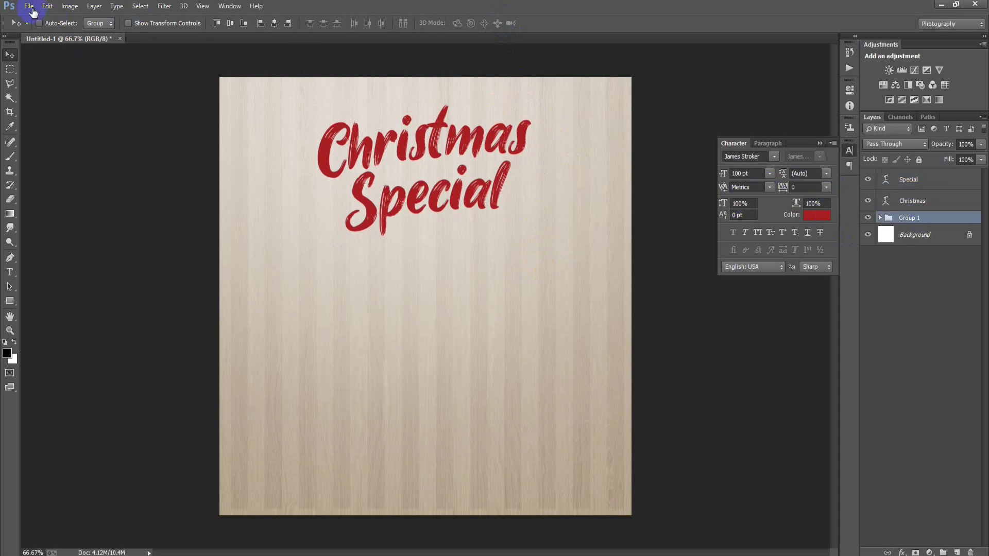
Step: Place the curved brush-stroke image at about 122% and position it under 'Special'
{"action": "left_click", "coordinate": [29, 6]}
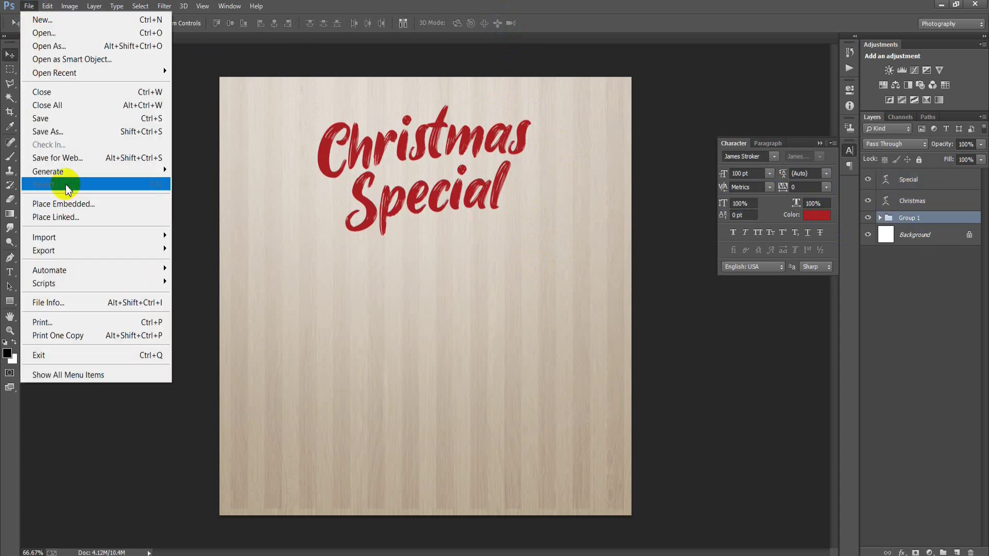
{"action": "left_click", "coordinate": [71, 219]}
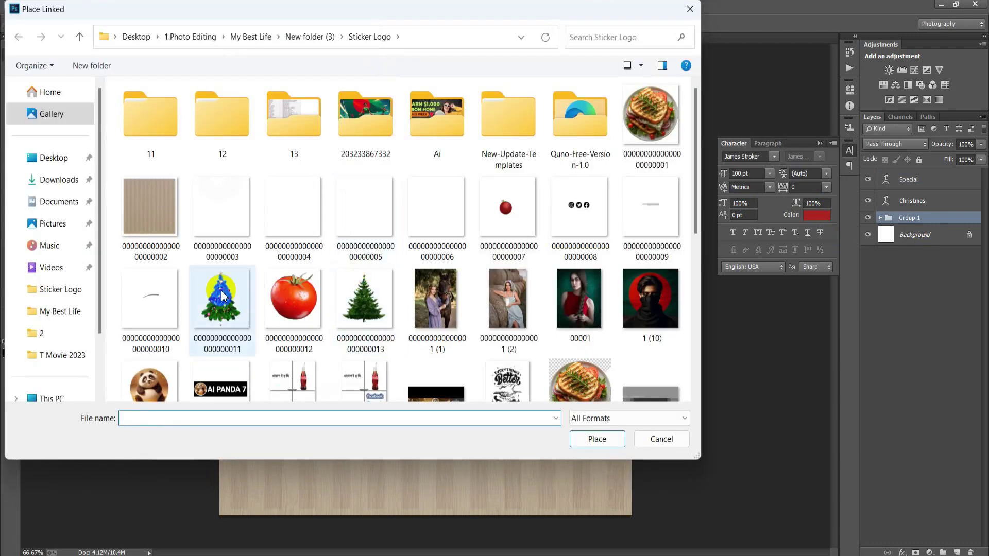
{"action": "left_click", "coordinate": [130, 299]}
{"action": "left_click", "coordinate": [602, 441]}
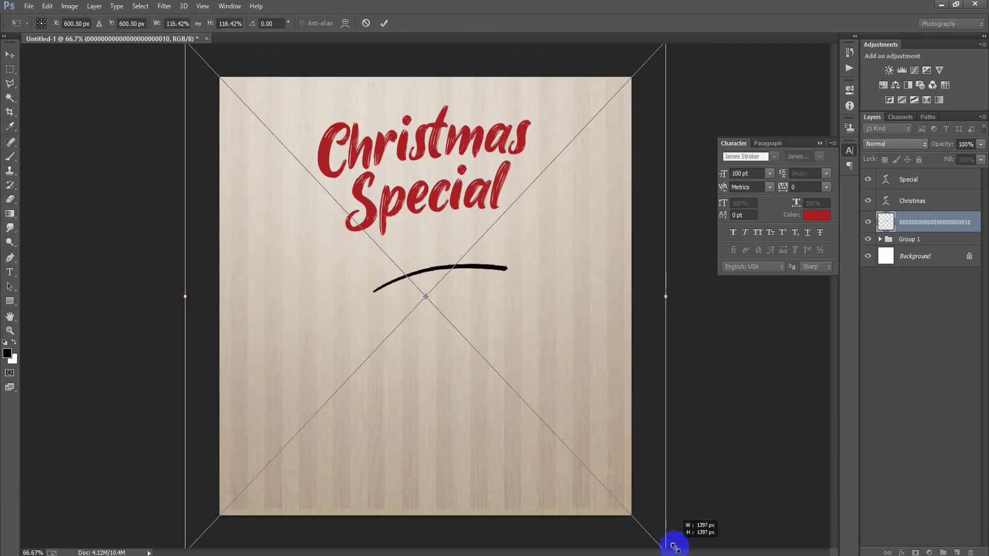
{"action": "left_click_drag", "start_coordinate": [634, 518], "coordinate": [678, 536]}
{"action": "left_click_drag", "start_coordinate": [584, 367], "coordinate": [574, 354]}
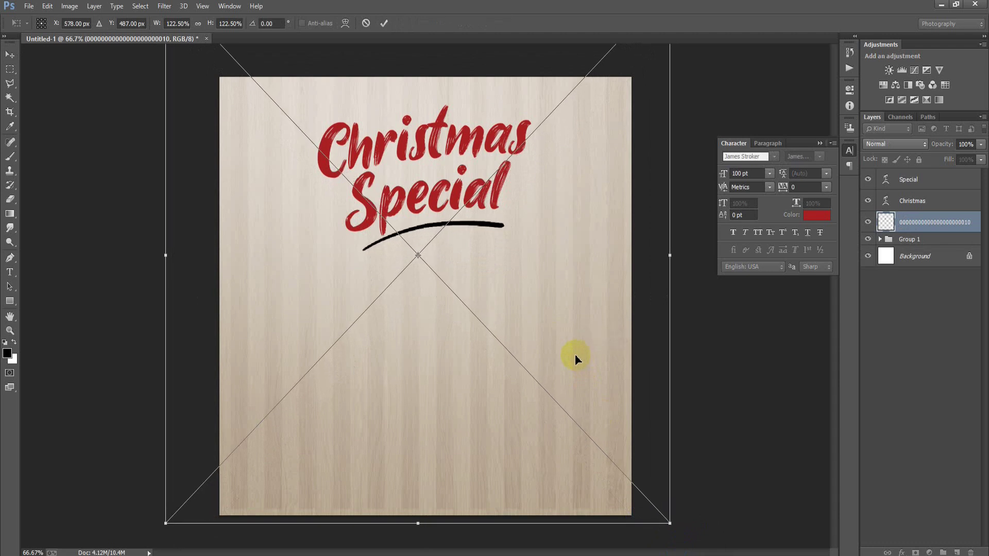
{"action": "left_click", "coordinate": [384, 24]}
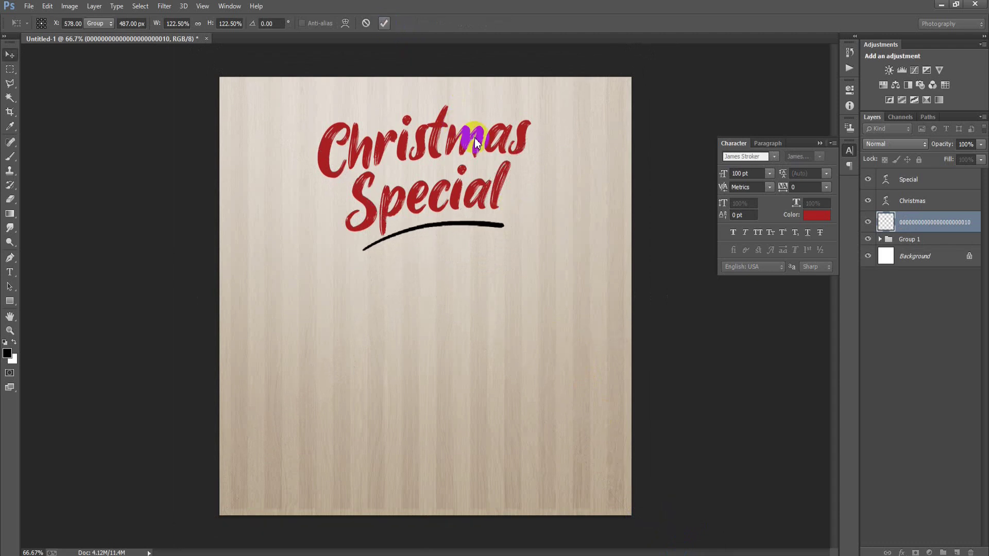
Step: Rasterize the brush-stroke layer and load its pixels as a selection
{"action": "left_click", "coordinate": [11, 83]}
{"action": "right_click", "coordinate": [942, 222]}
{"action": "left_click", "coordinate": [718, 246]}
{"action": "left_click", "coordinate": [820, 144]}
{"action": "left_click", "coordinate": [886, 229]}
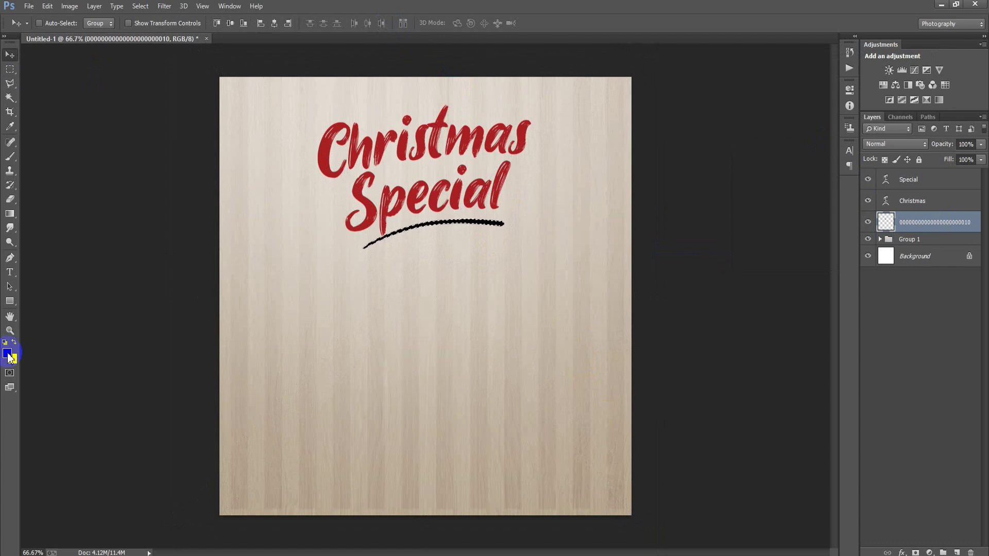
Step: Sample the title's red as the foreground colour and fill the underline with it
{"action": "left_click", "coordinate": [7, 353]}
{"action": "left_click", "coordinate": [325, 157]}
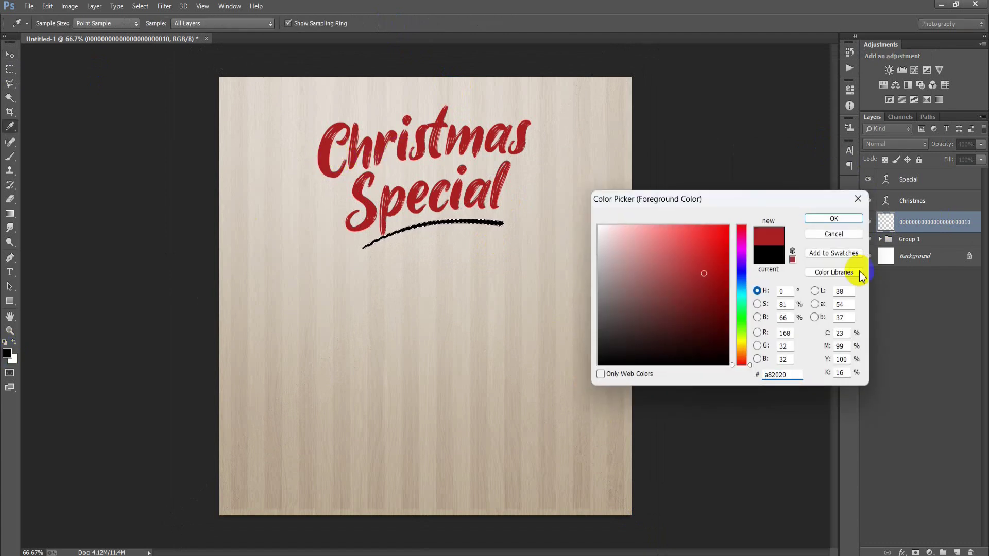
{"action": "left_click", "coordinate": [834, 219]}
{"action": "key", "text": "v"}
{"action": "key", "text": "alt+BackSpace"}
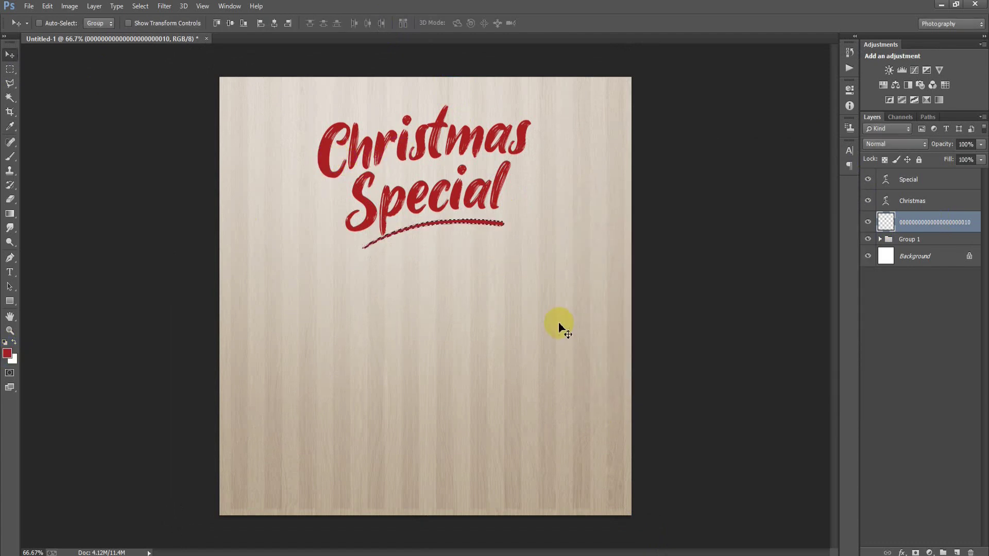
{"action": "left_click", "coordinate": [934, 183], "text": "shift"}
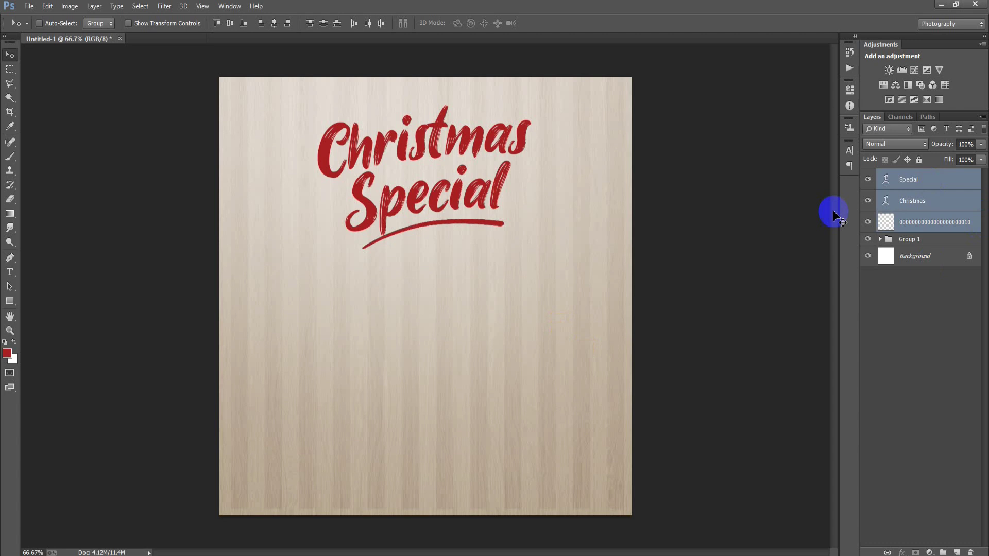
Step: Group the title and underline as Group 2, then place and rasterize the sandwich plate photo
{"action": "key", "text": "ctrl+g"}
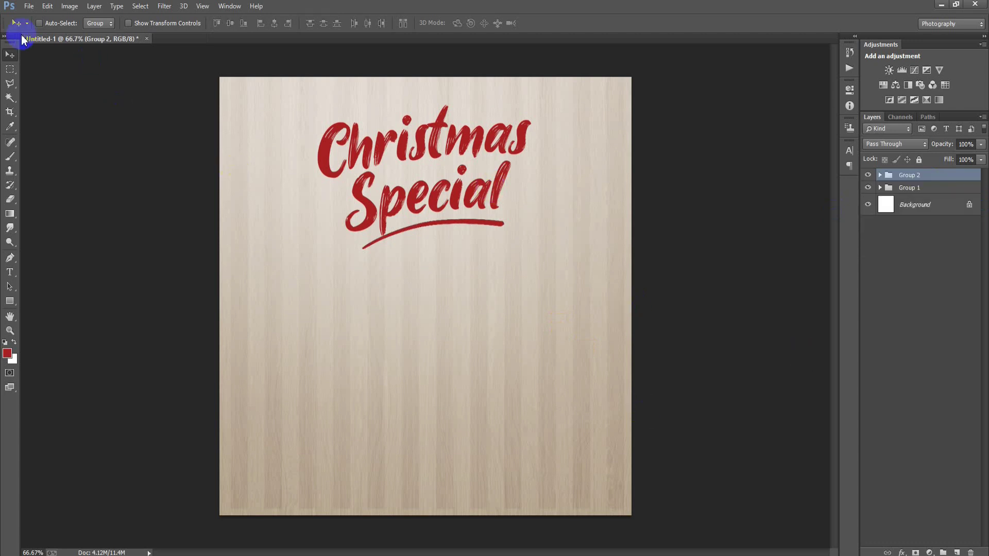
{"action": "left_click", "coordinate": [29, 6]}
{"action": "left_click", "coordinate": [78, 217]}
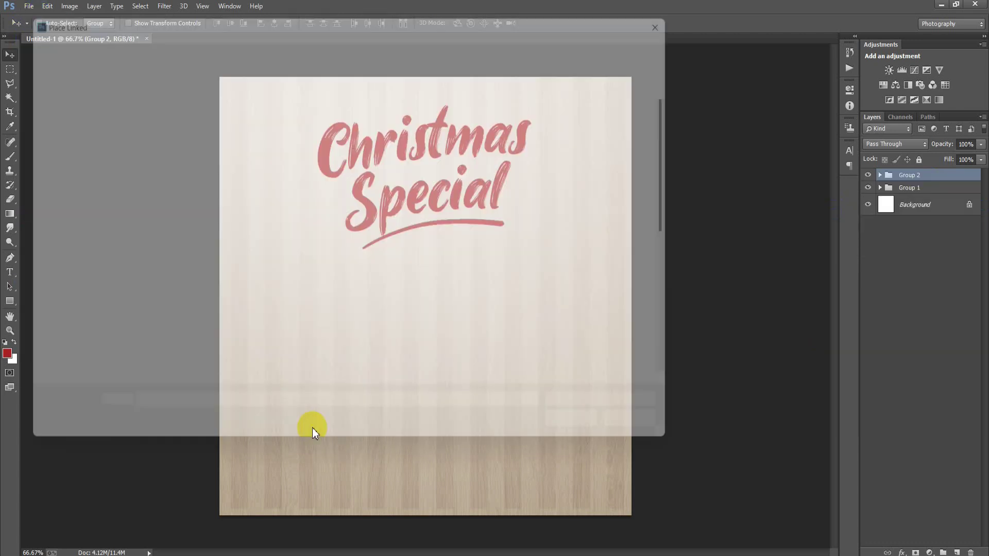
{"action": "double_click", "coordinate": [651, 116]}
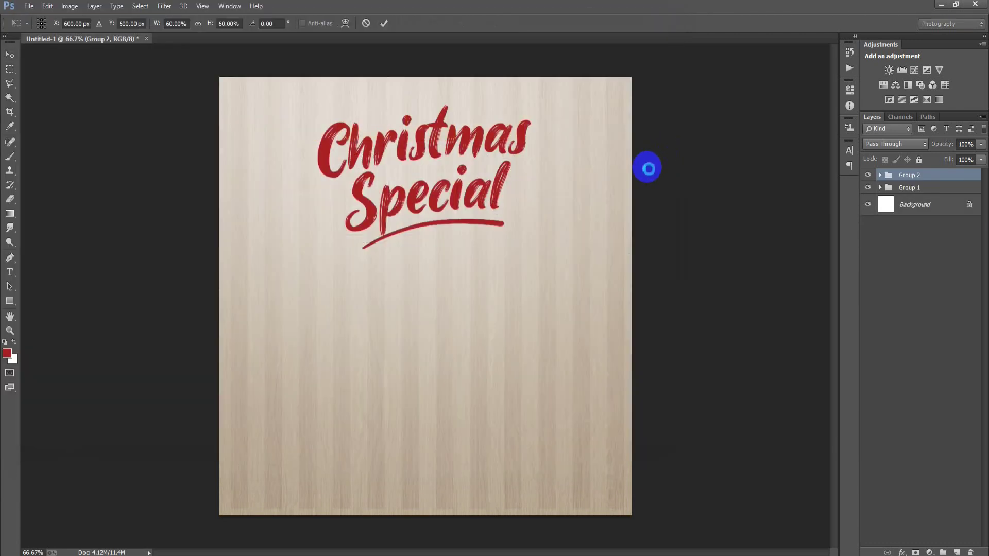
{"action": "left_click", "coordinate": [384, 22]}
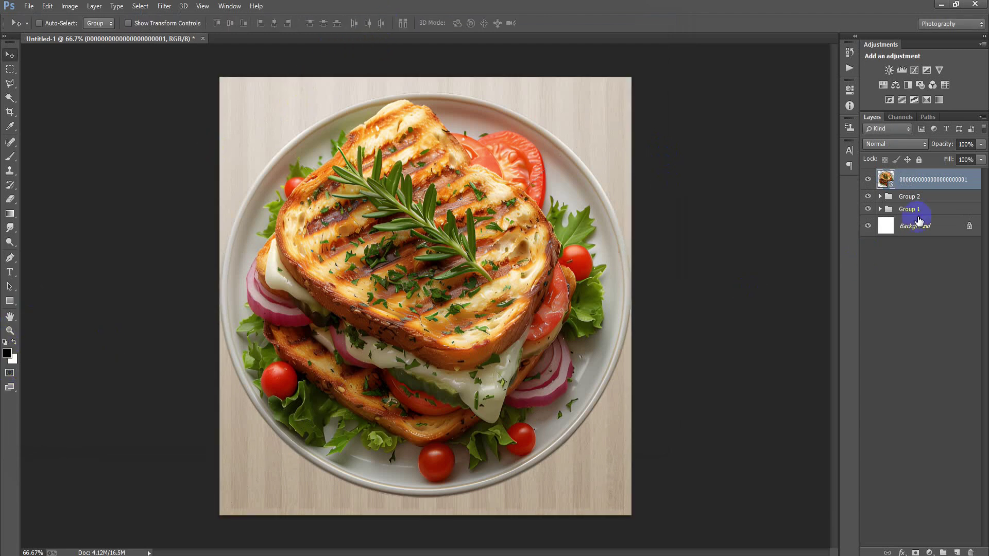
{"action": "right_click", "coordinate": [943, 183]}
{"action": "left_click", "coordinate": [678, 247]}
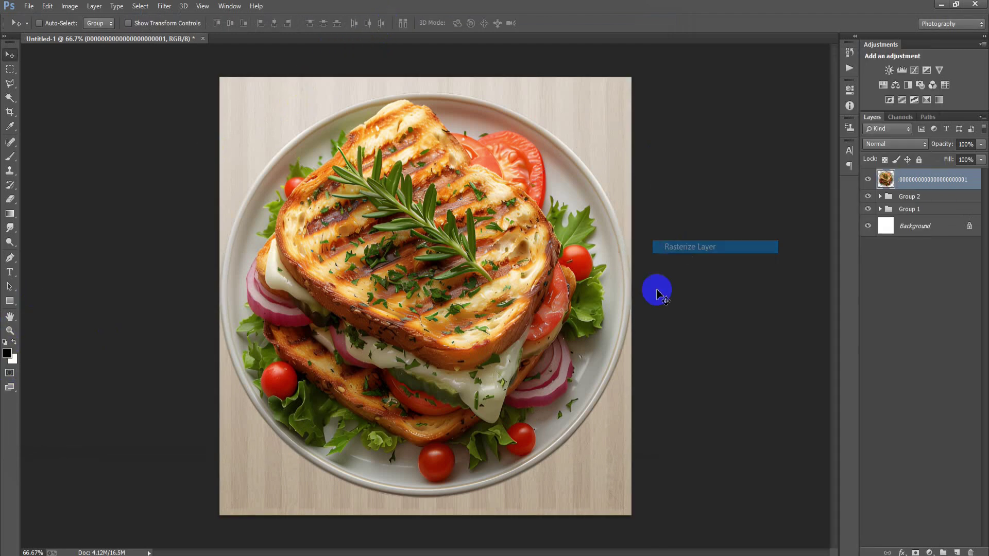
Step: Scale the sandwich plate to about 60% and move it down below the title
{"action": "key", "text": "ctrl+t"}
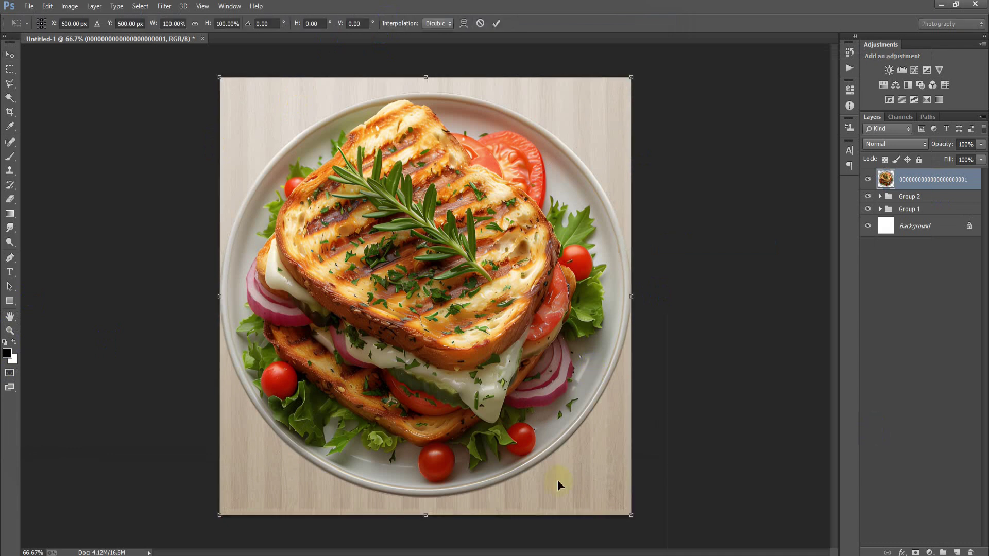
{"action": "left_click_drag", "start_coordinate": [633, 517], "coordinate": [564, 439]}
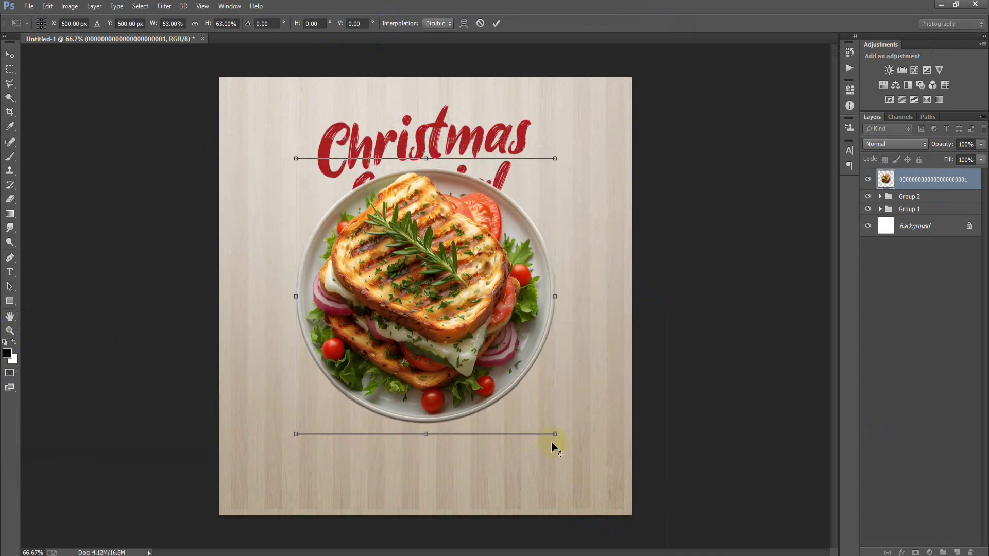
{"action": "left_click_drag", "start_coordinate": [509, 357], "coordinate": [519, 426]}
{"action": "left_click_drag", "start_coordinate": [560, 503], "coordinate": [553, 498]}
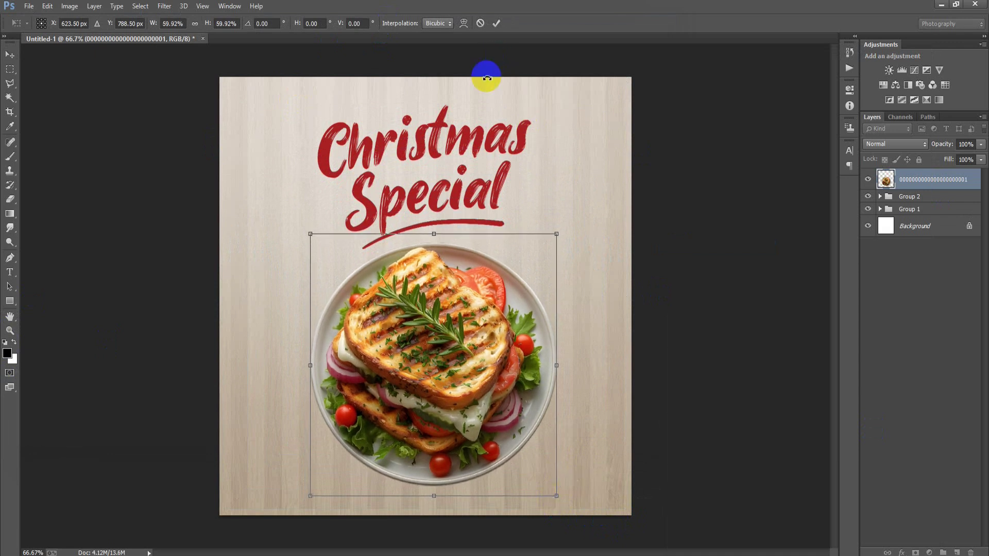
{"action": "left_click", "coordinate": [496, 23]}
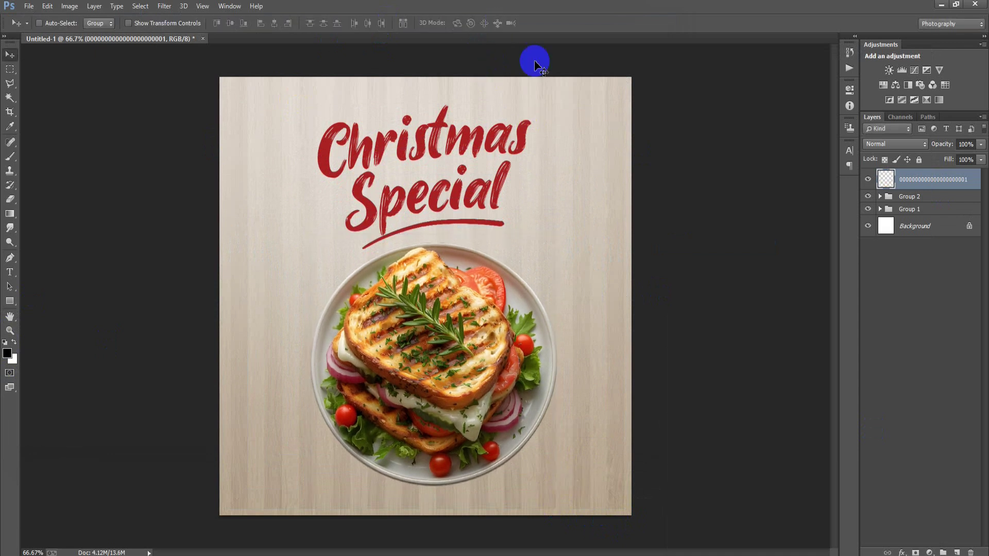
{"action": "left_click", "coordinate": [943, 201]}
Step: Add a new empty layer above Group 2 and start a Polygonal Lasso selection
{"action": "left_click", "coordinate": [957, 552]}
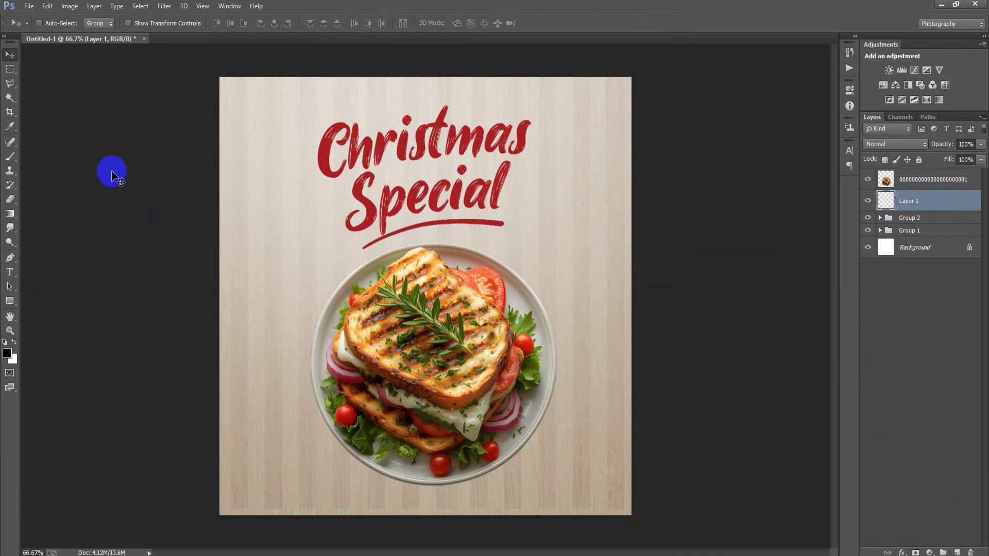
{"action": "left_click", "coordinate": [10, 84]}
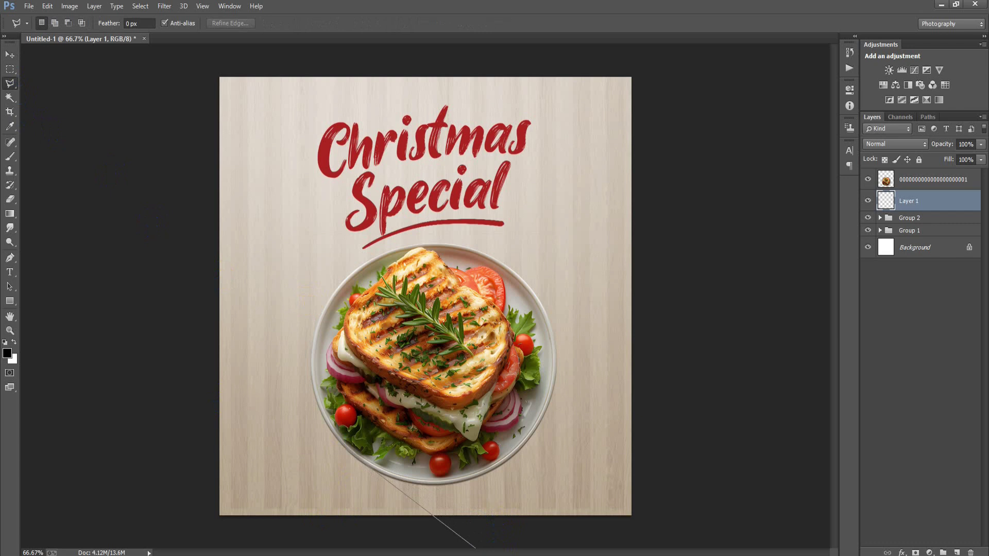
{"action": "double_click", "coordinate": [691, 545]}
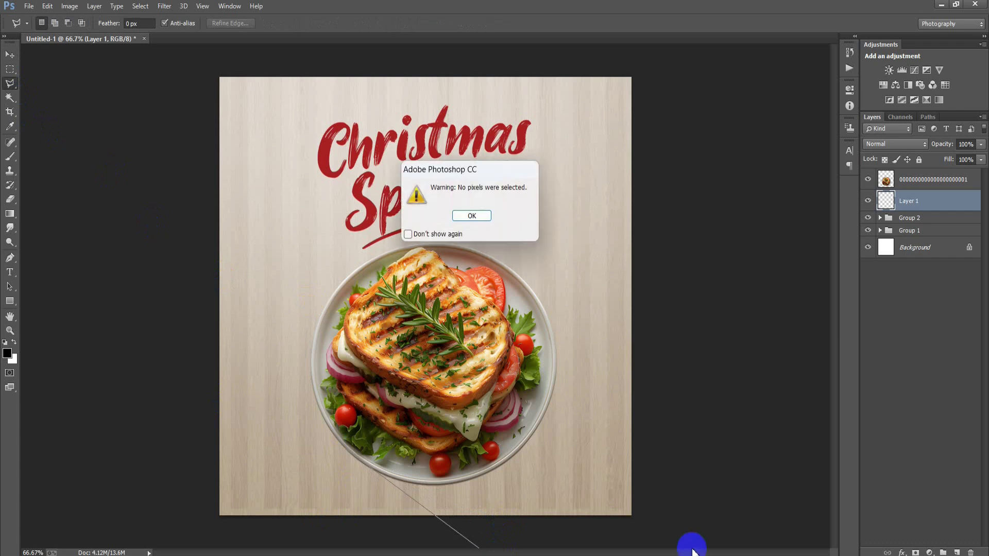
{"action": "left_click", "coordinate": [481, 228]}
Step: Outline a long angular shadow from the plate toward the lower right
{"action": "left_click", "coordinate": [347, 429]}
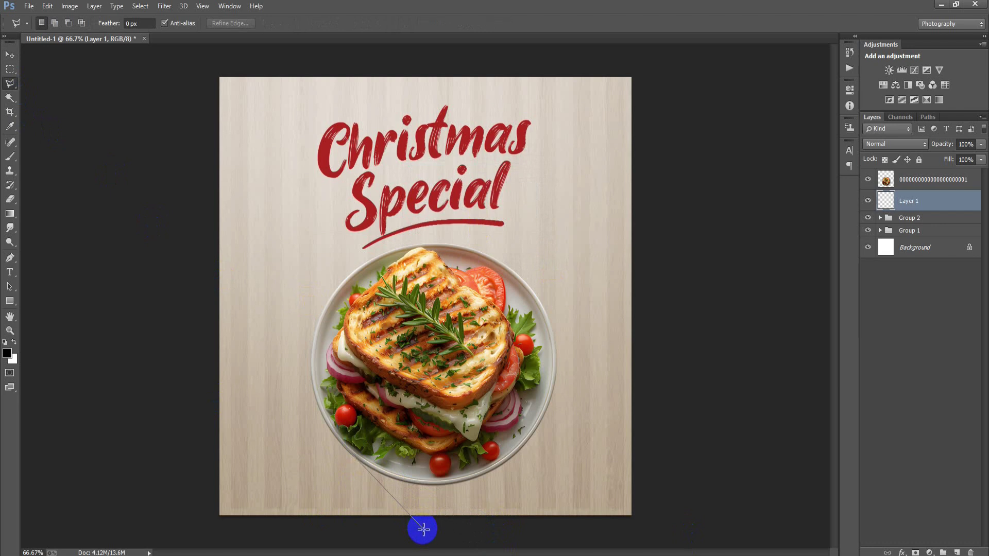
{"action": "left_click", "coordinate": [423, 529]}
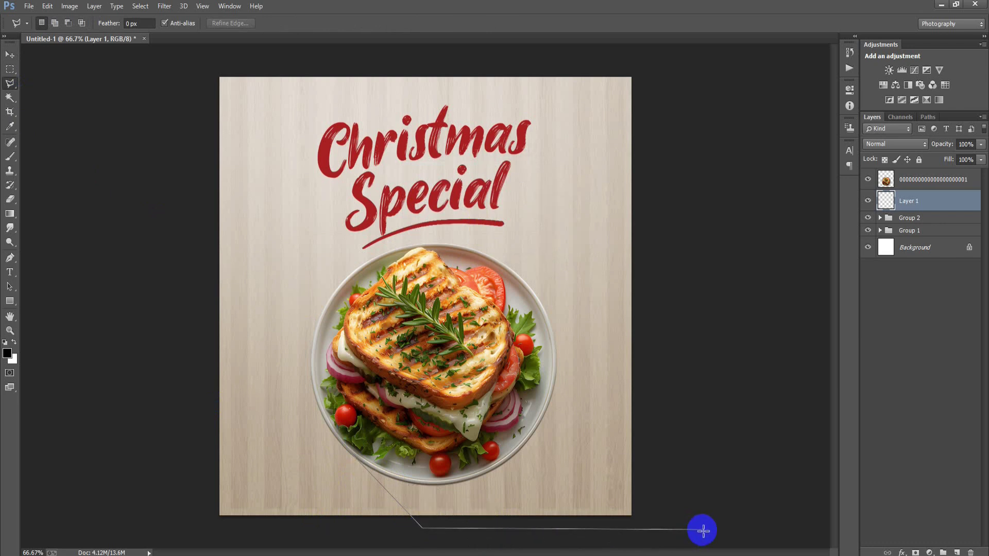
{"action": "left_click", "coordinate": [702, 530]}
{"action": "left_click", "coordinate": [710, 383]}
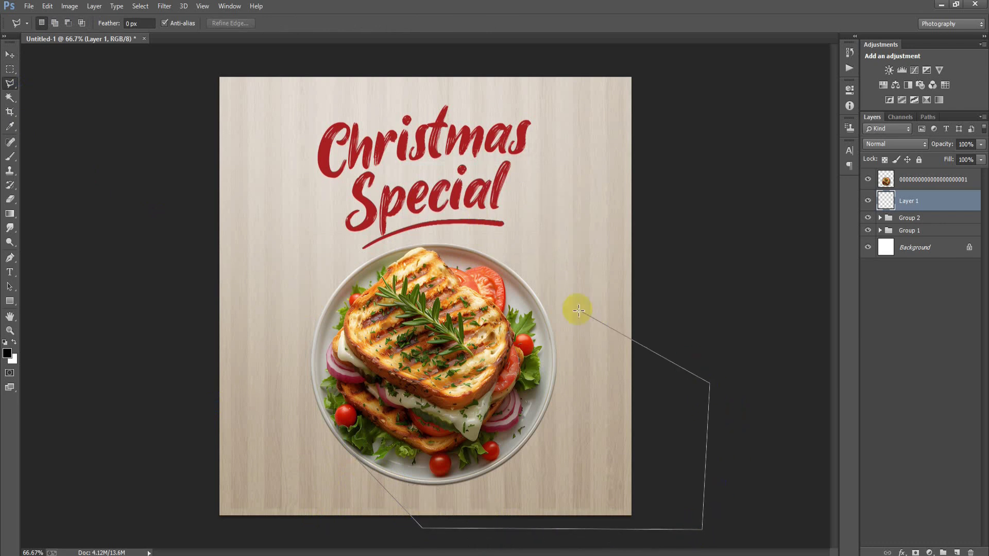
{"action": "left_click", "coordinate": [516, 271]}
{"action": "key", "text": "BackSpace"}
{"action": "left_click", "coordinate": [701, 383]}
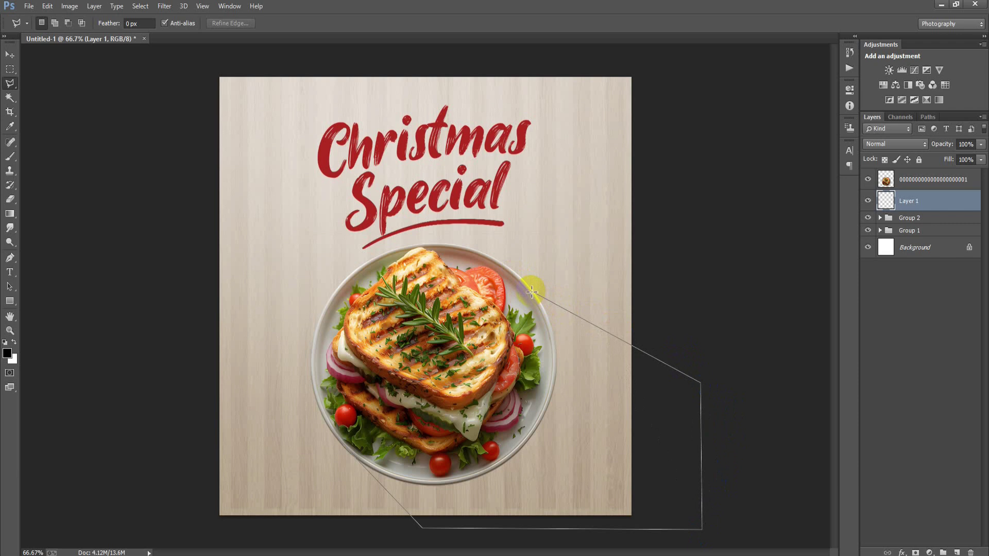
{"action": "left_click", "coordinate": [344, 446]}
Step: Fill the shadow selection with black and deselect
{"action": "left_click", "coordinate": [10, 54]}
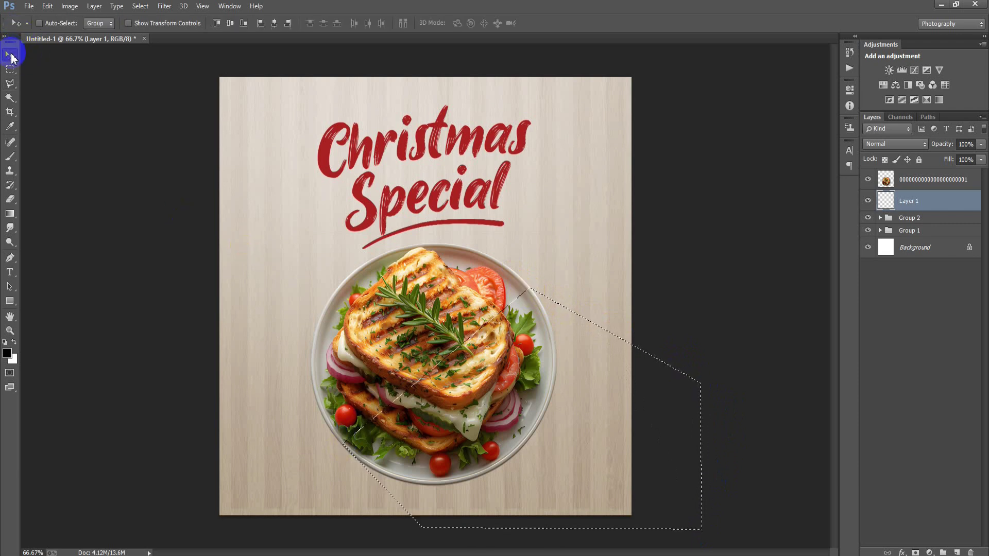
{"action": "key", "text": "alt+BackSpace"}
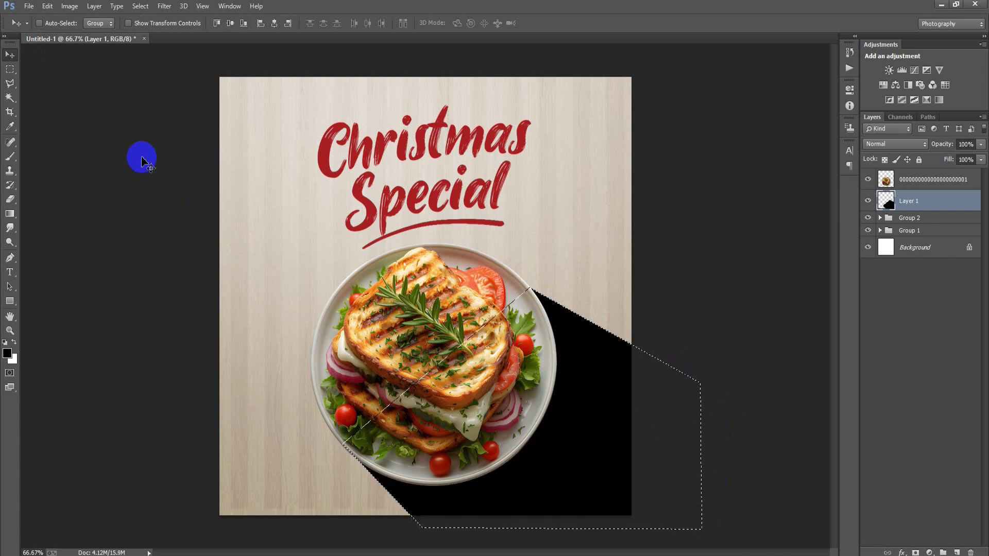
{"action": "key", "text": "ctrl+d"}
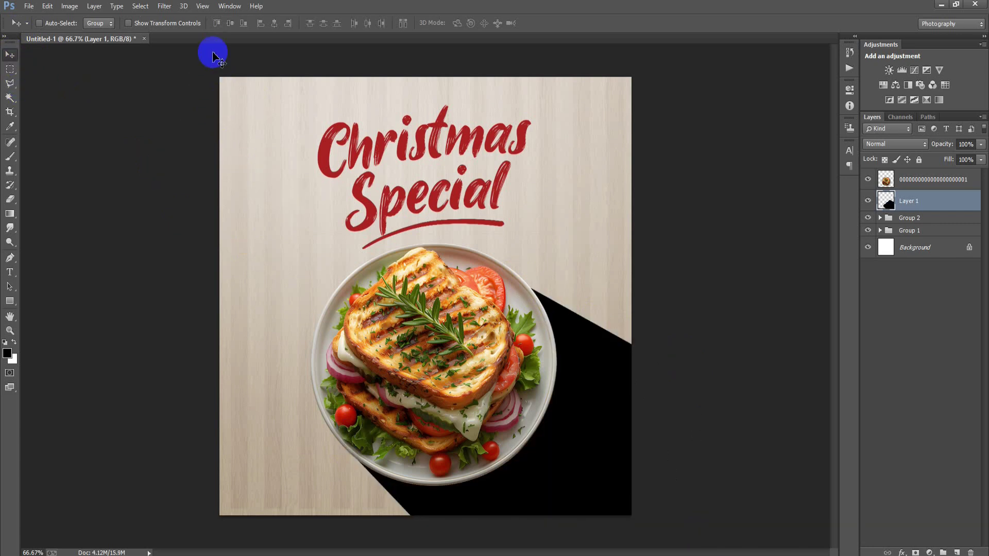
Step: Gaussian-blur the black shadow and fade it with a gradient on a layer mask
{"action": "left_click", "coordinate": [165, 5]}
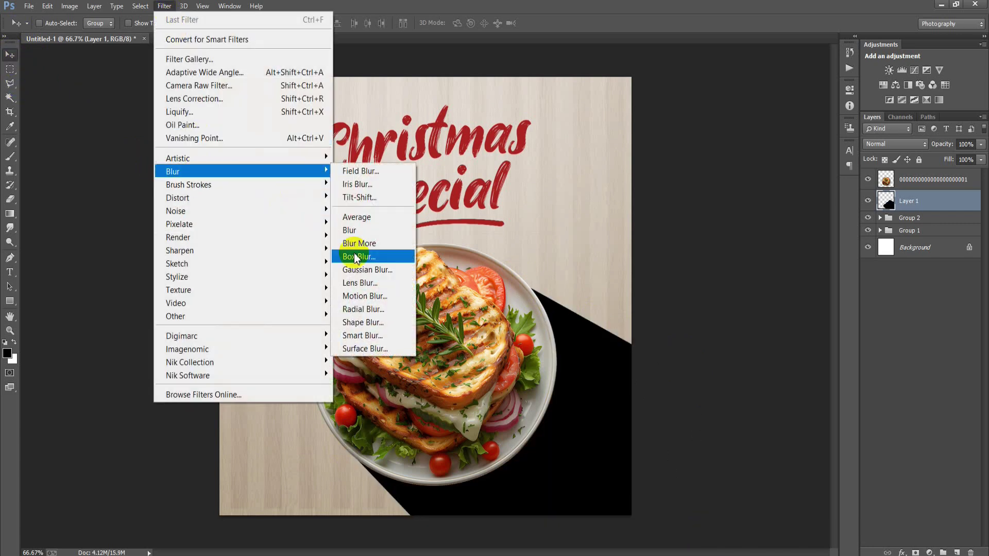
{"action": "left_click", "coordinate": [363, 268]}
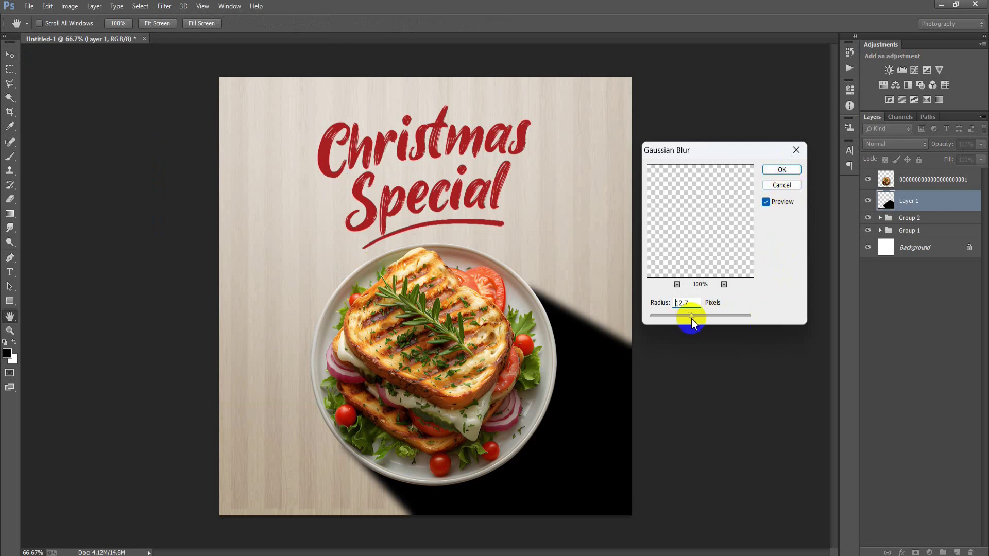
{"action": "left_click", "coordinate": [782, 170]}
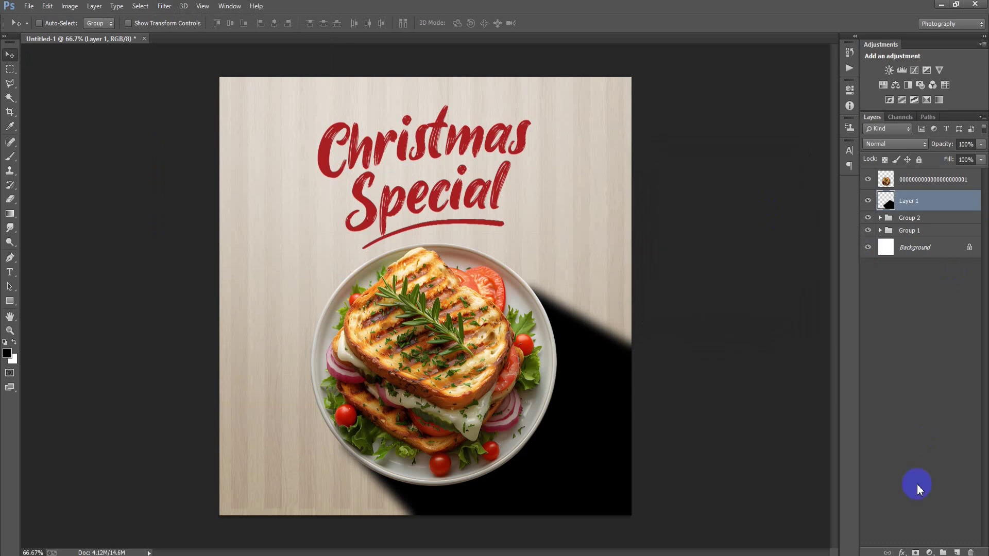
{"action": "left_click", "coordinate": [916, 553]}
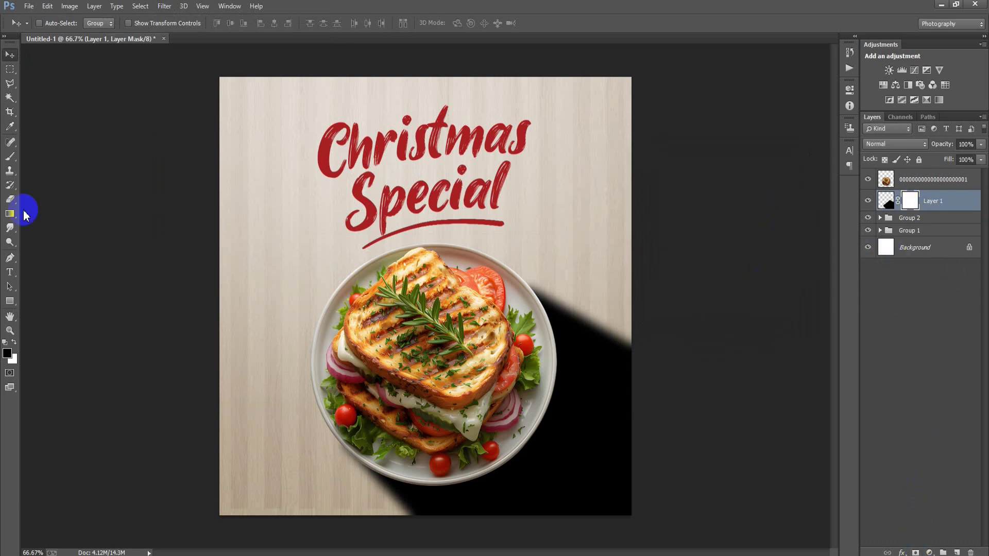
{"action": "left_click", "coordinate": [9, 213]}
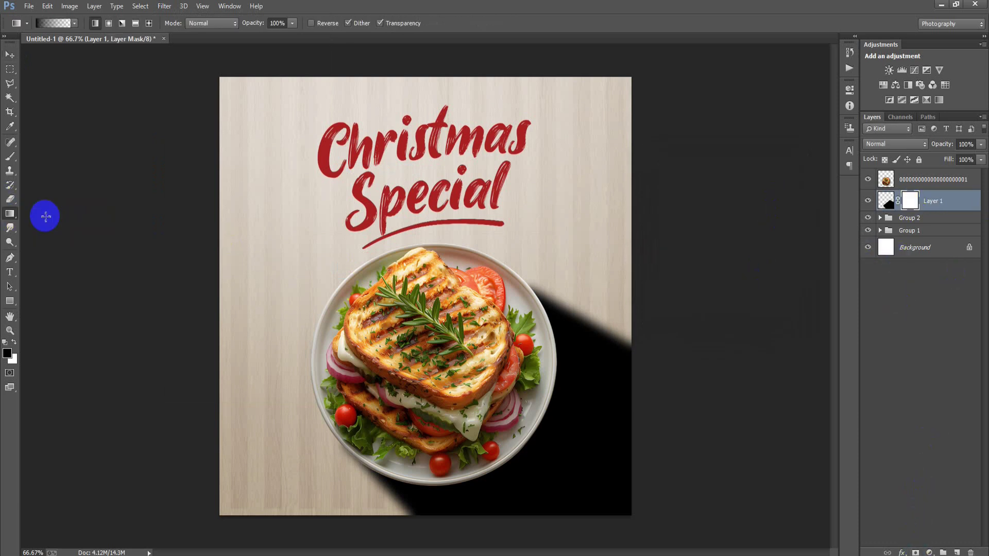
{"action": "left_click_drag", "start_coordinate": [670, 531], "coordinate": [467, 364]}
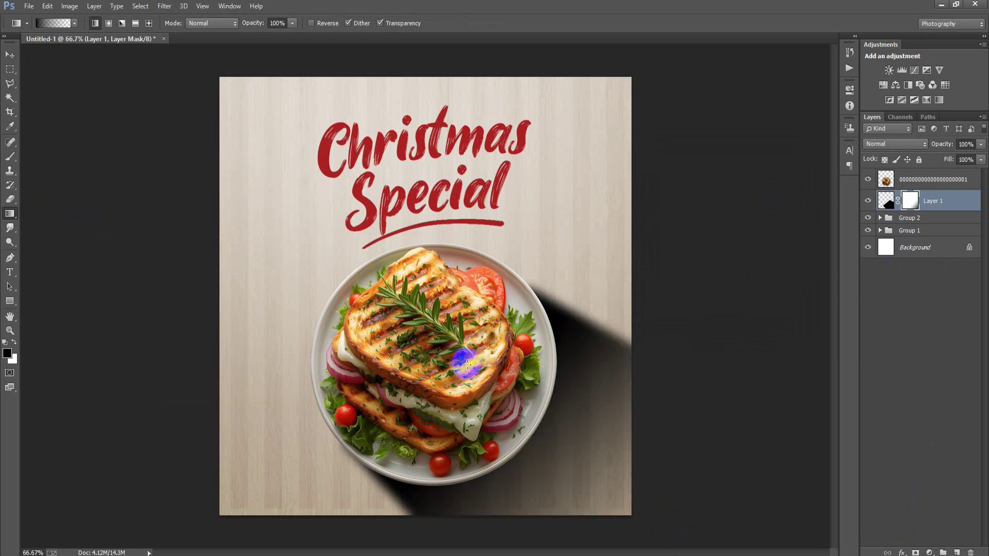
{"action": "left_click", "coordinate": [10, 54]}
Step: Lower the shadow's opacity and group it with the sandwich plate as Group 3
{"action": "left_click", "coordinate": [982, 145]}
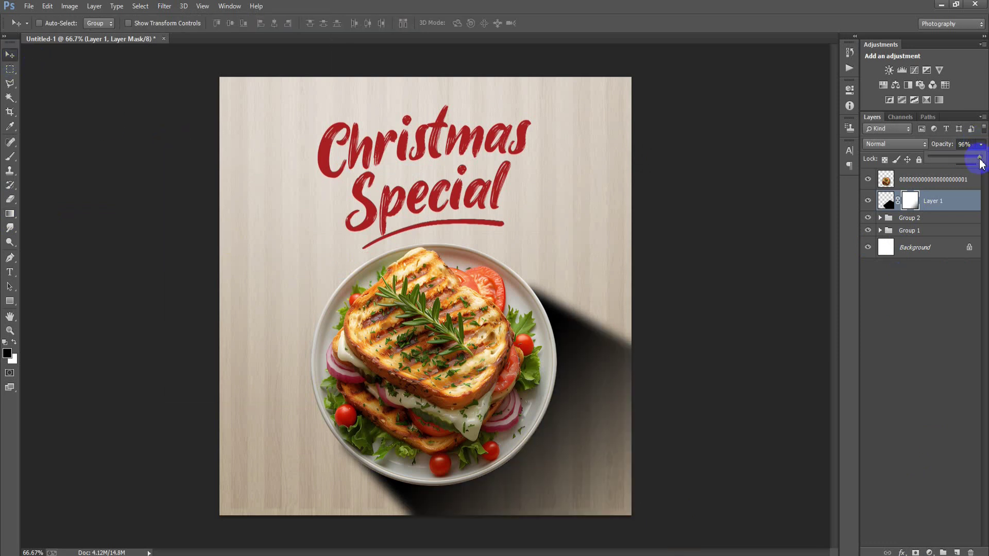
{"action": "left_click_drag", "start_coordinate": [963, 162], "coordinate": [963, 162]}
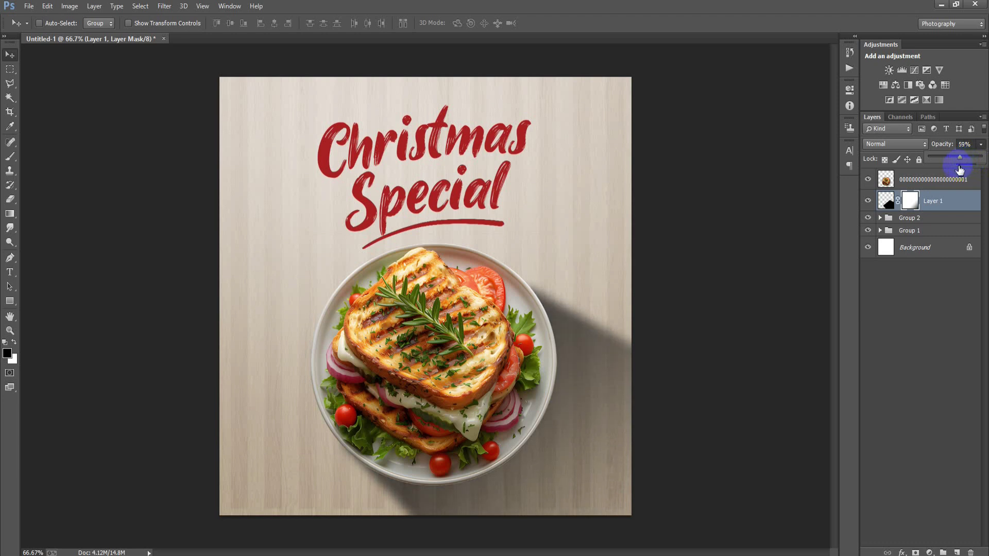
{"action": "left_click", "coordinate": [932, 179], "text": "shift"}
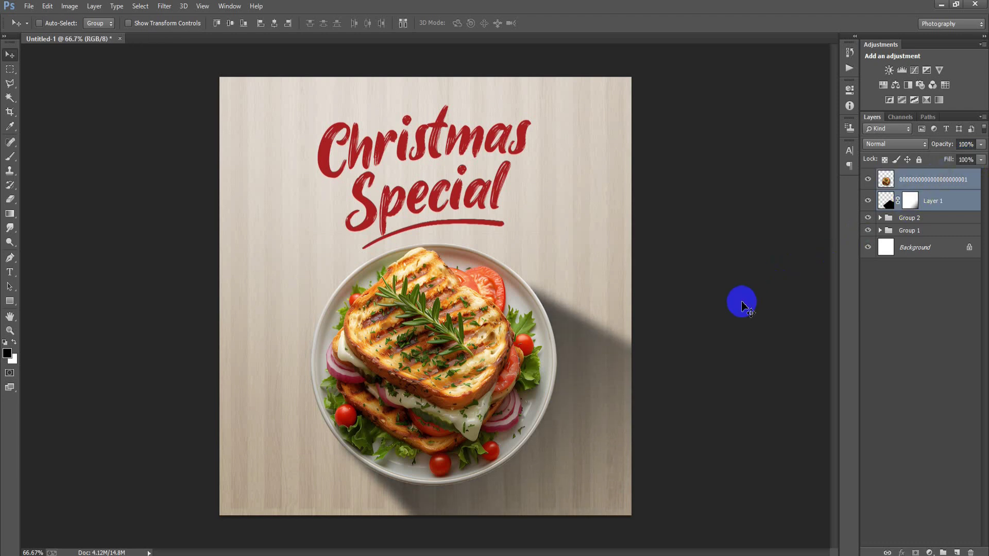
{"action": "key", "text": "ctrl+g"}
{"action": "left_click", "coordinate": [29, 6]}
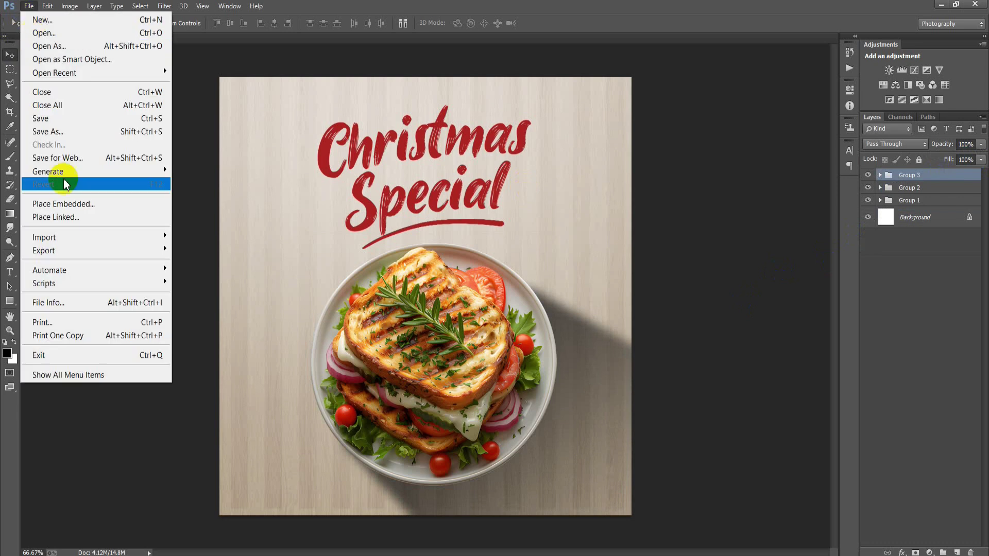
Step: Place the Christmas tree image, shrunk and slightly rotated, at the poster's right edge
{"action": "left_click", "coordinate": [66, 217]}
{"action": "left_click", "coordinate": [375, 324]}
{"action": "left_click", "coordinate": [598, 440]}
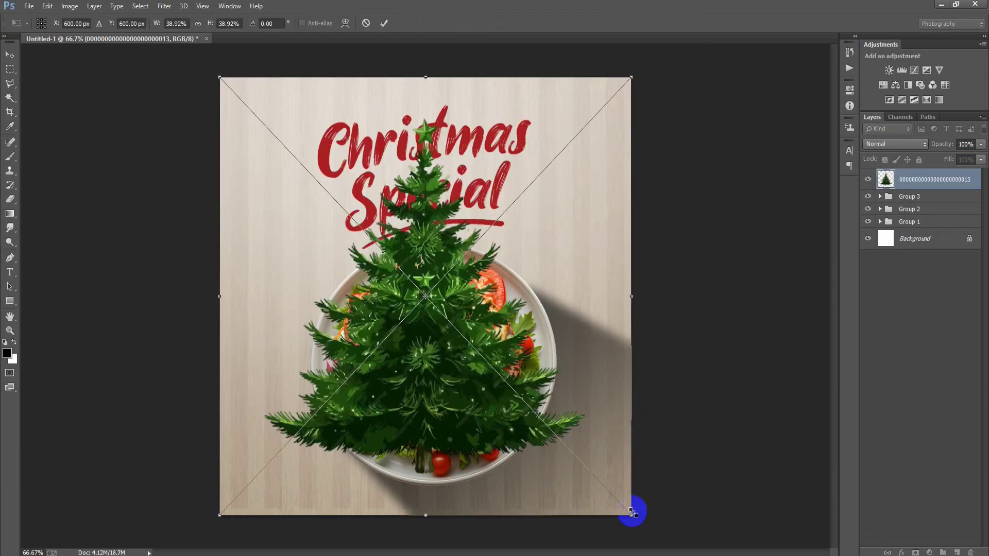
{"action": "left_click_drag", "start_coordinate": [631, 511], "coordinate": [567, 415]}
{"action": "left_click_drag", "start_coordinate": [540, 368], "coordinate": [748, 419]}
{"action": "left_click_drag", "start_coordinate": [816, 428], "coordinate": [805, 459]}
{"action": "left_click_drag", "start_coordinate": [751, 503], "coordinate": [728, 463]}
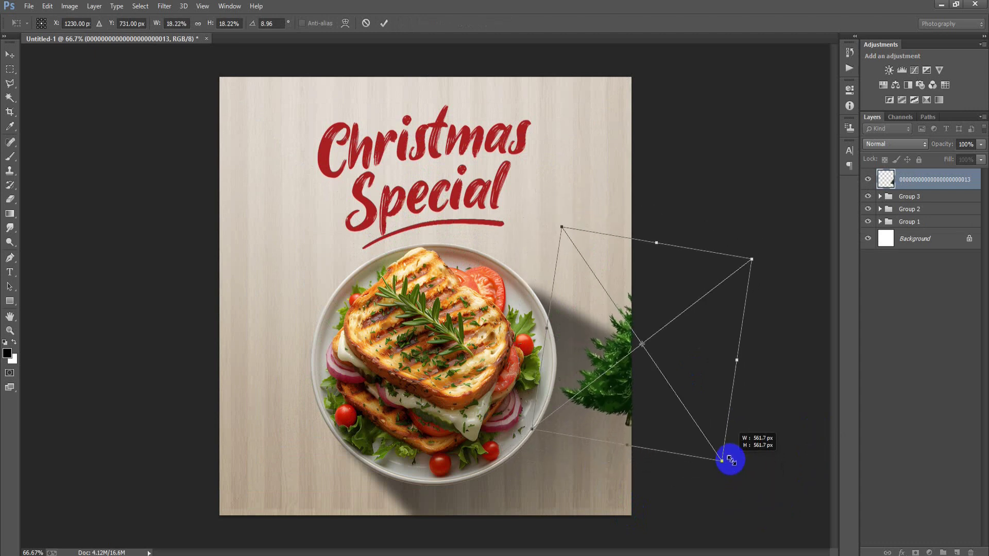
{"action": "left_click_drag", "start_coordinate": [719, 497], "coordinate": [724, 495]}
{"action": "left_click_drag", "start_coordinate": [658, 411], "coordinate": [663, 422]}
{"action": "left_click_drag", "start_coordinate": [711, 506], "coordinate": [713, 505]}
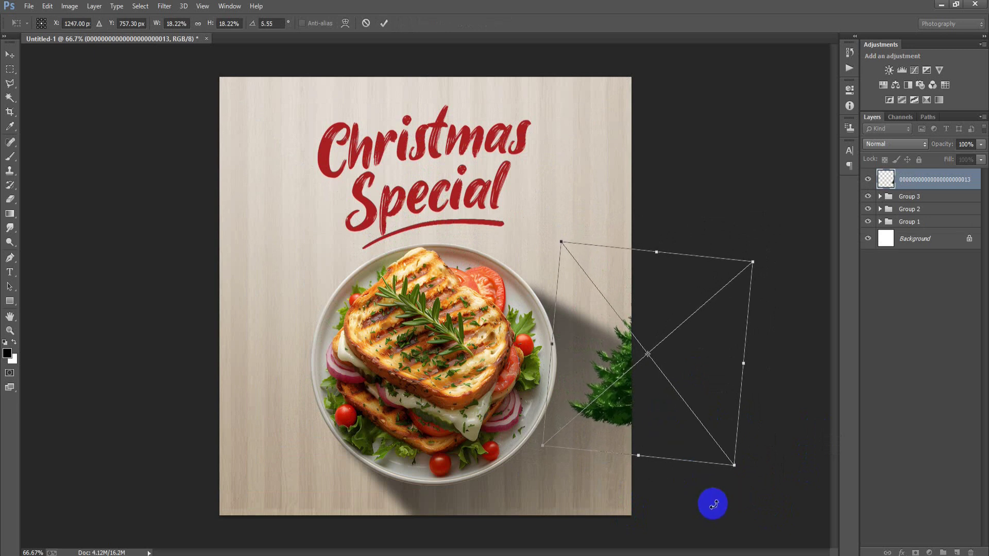
{"action": "left_click", "coordinate": [385, 23]}
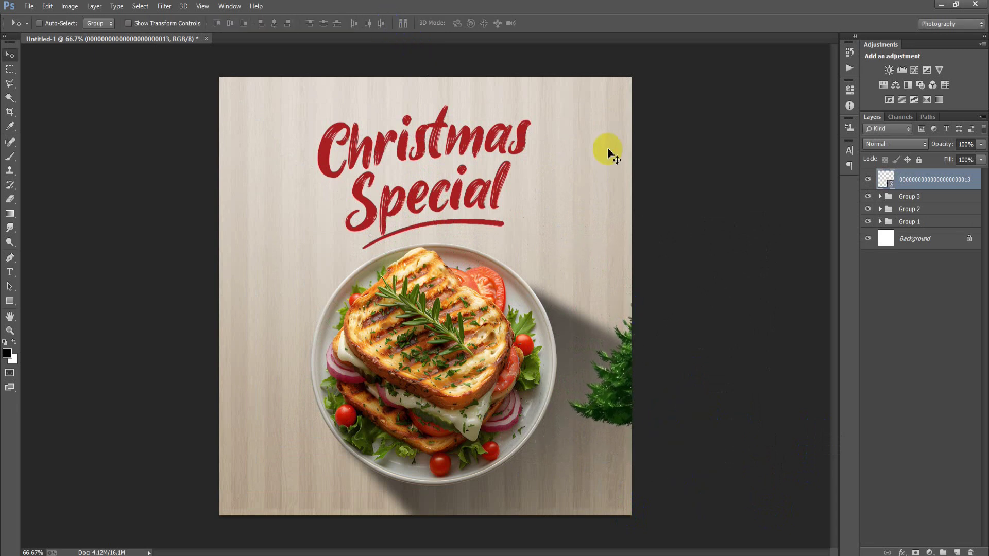
Step: Rasterize the tree layer and apply a Motion Blur to it
{"action": "right_click", "coordinate": [910, 179]}
{"action": "left_click", "coordinate": [683, 247]}
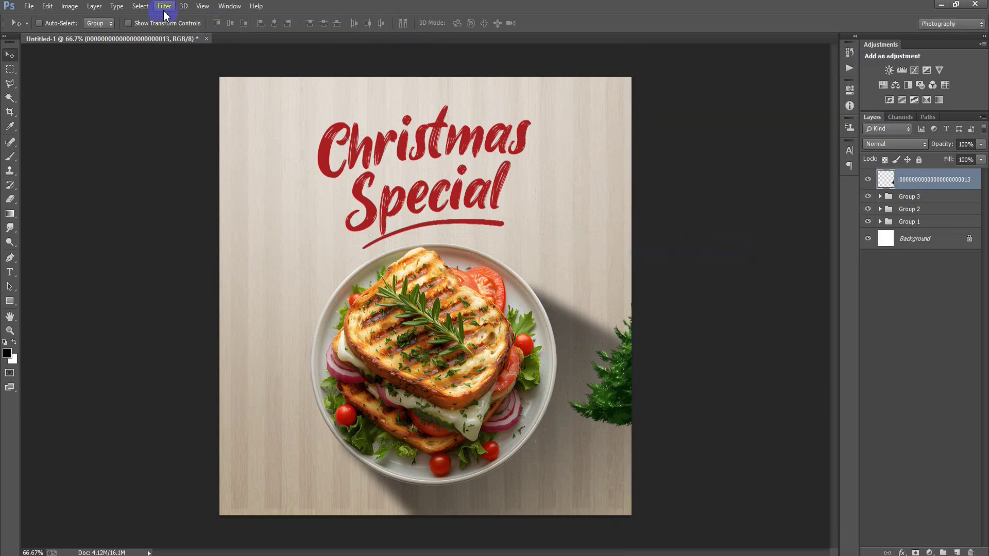
{"action": "left_click", "coordinate": [165, 6]}
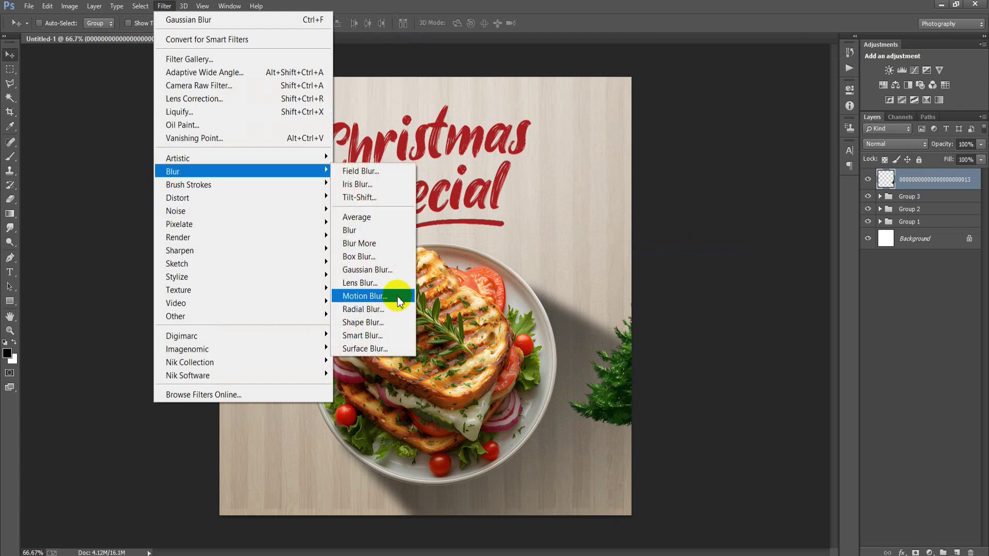
{"action": "left_click", "coordinate": [398, 302]}
{"action": "left_click", "coordinate": [802, 173]}
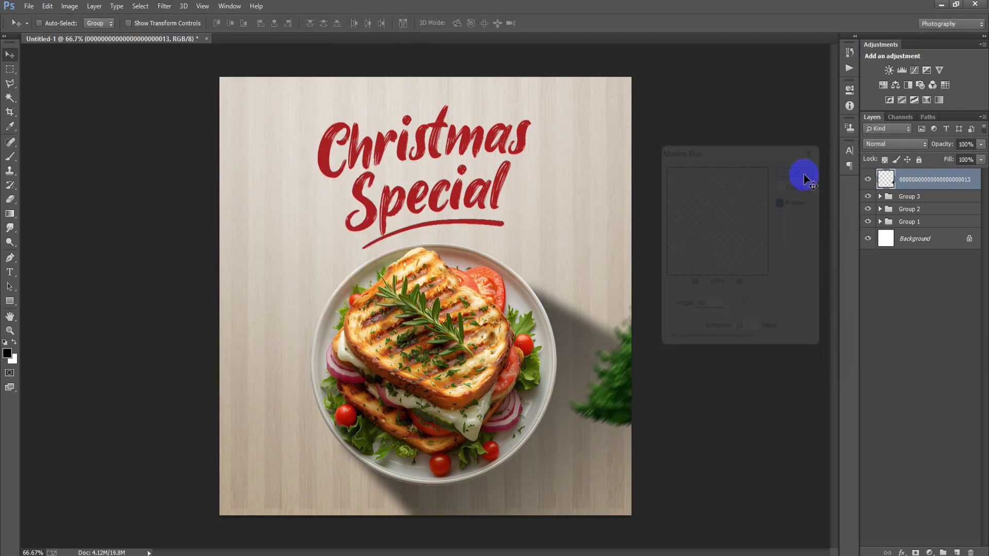
Step: Give the tree a soft, lower-opacity drop shadow
{"action": "double_click", "coordinate": [977, 182]}
{"action": "left_click", "coordinate": [676, 314]}
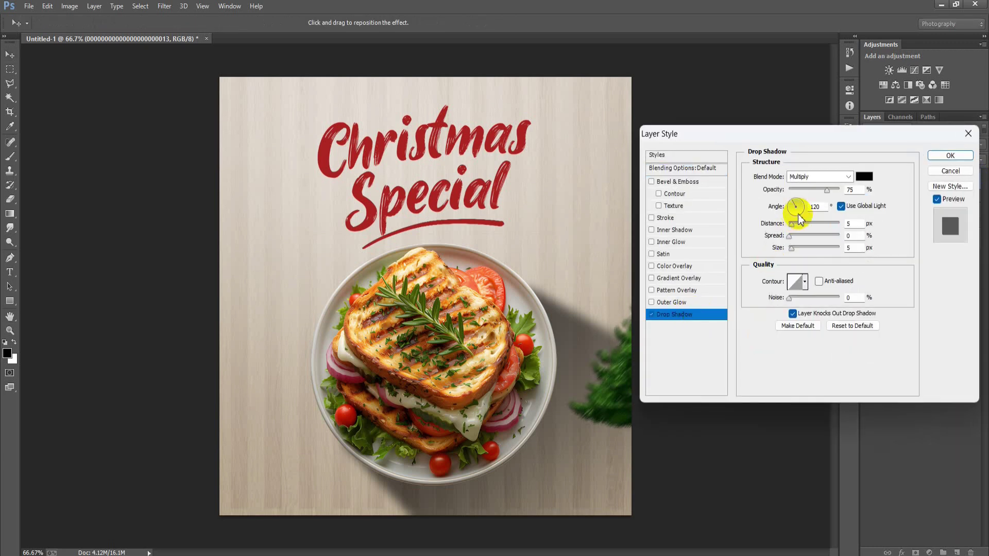
{"action": "left_click_drag", "start_coordinate": [603, 414], "coordinate": [611, 427]}
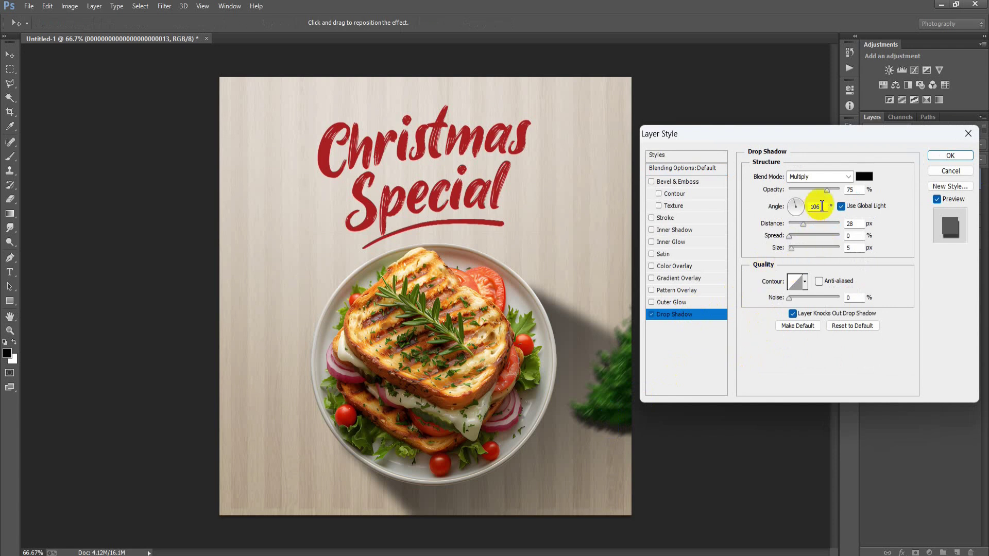
{"action": "left_click_drag", "start_coordinate": [827, 190], "coordinate": [814, 191]}
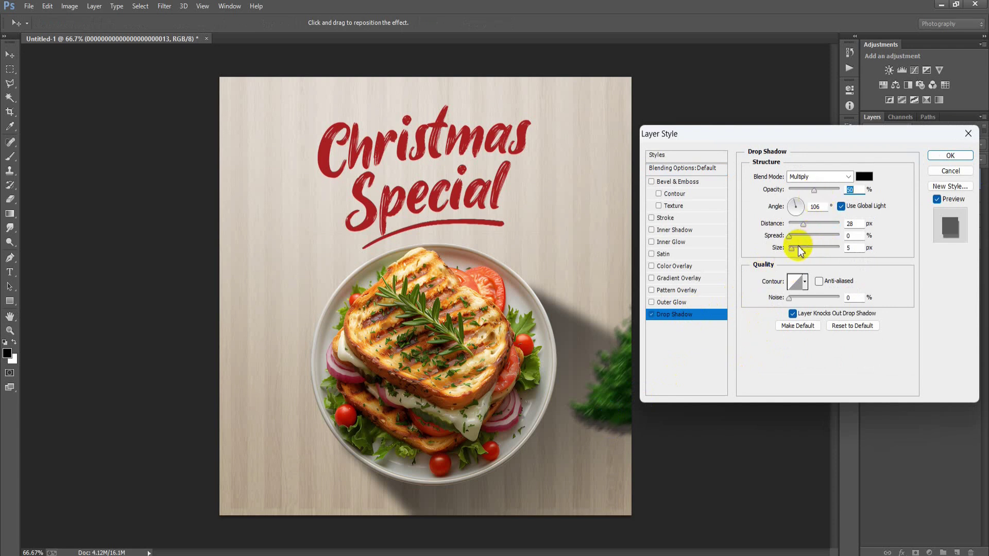
{"action": "left_click_drag", "start_coordinate": [796, 249], "coordinate": [798, 248]}
{"action": "left_click", "coordinate": [961, 155]}
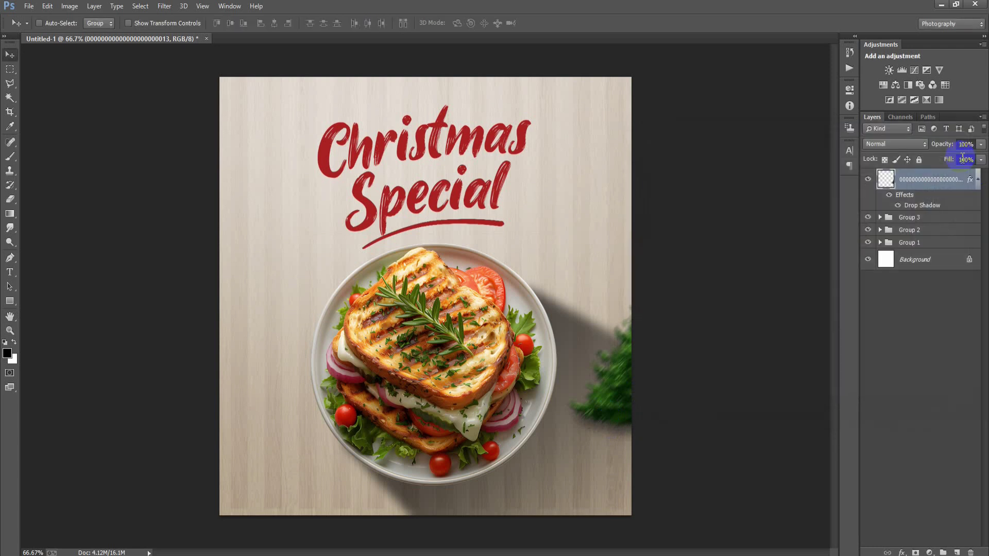
{"action": "left_click", "coordinate": [978, 181]}
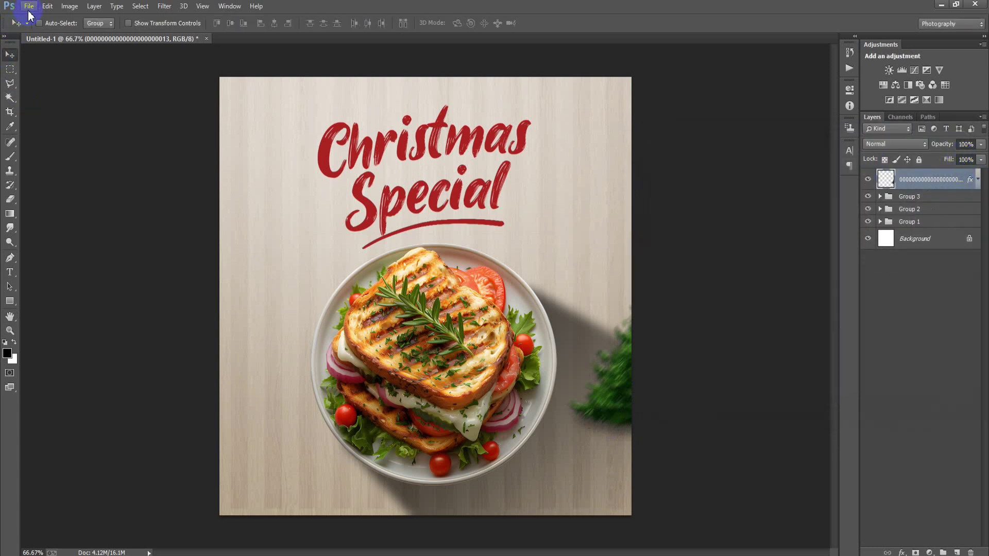
Step: Place a second Christmas tree, shrunk and tilted, at the poster's left edge
{"action": "left_click", "coordinate": [29, 6]}
{"action": "left_click", "coordinate": [70, 220]}
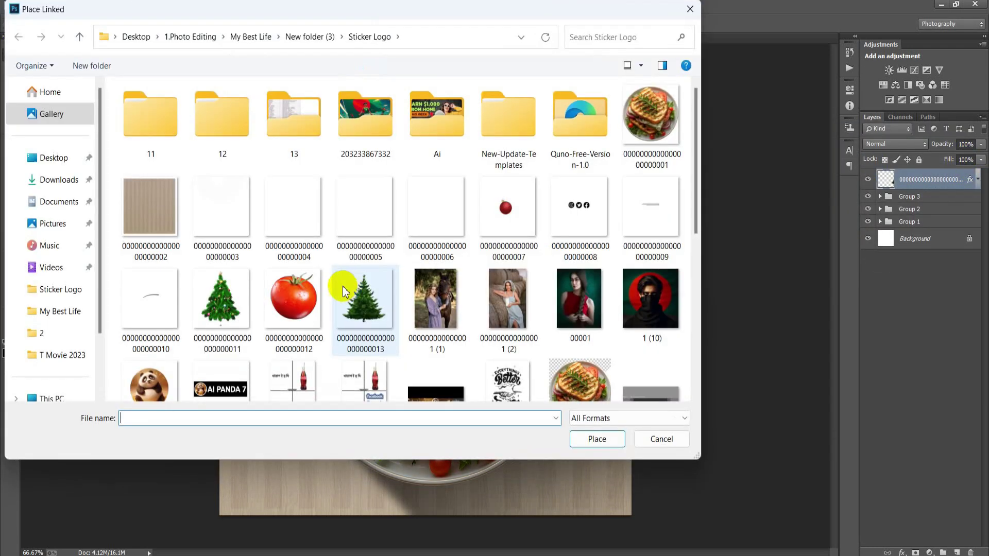
{"action": "left_click", "coordinate": [352, 296]}
{"action": "double_click", "coordinate": [352, 296]}
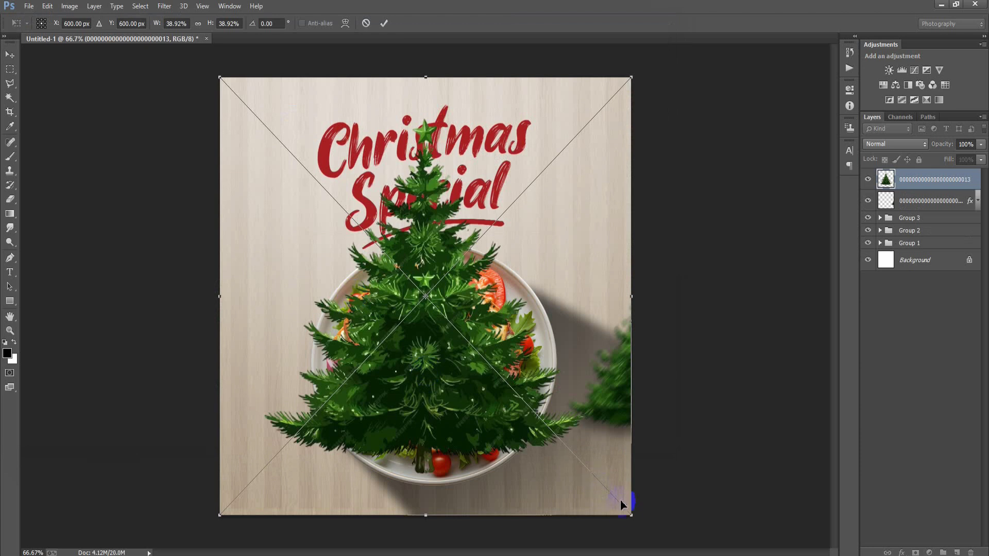
{"action": "mouse_move", "coordinate": [629, 517]}
{"action": "left_mouse_down"}
{"action": "mouse_move", "coordinate": [520, 356]}
{"action": "mouse_move", "coordinate": [472, 357]}
{"action": "mouse_move", "coordinate": [270, 295]}
{"action": "left_mouse_up"}
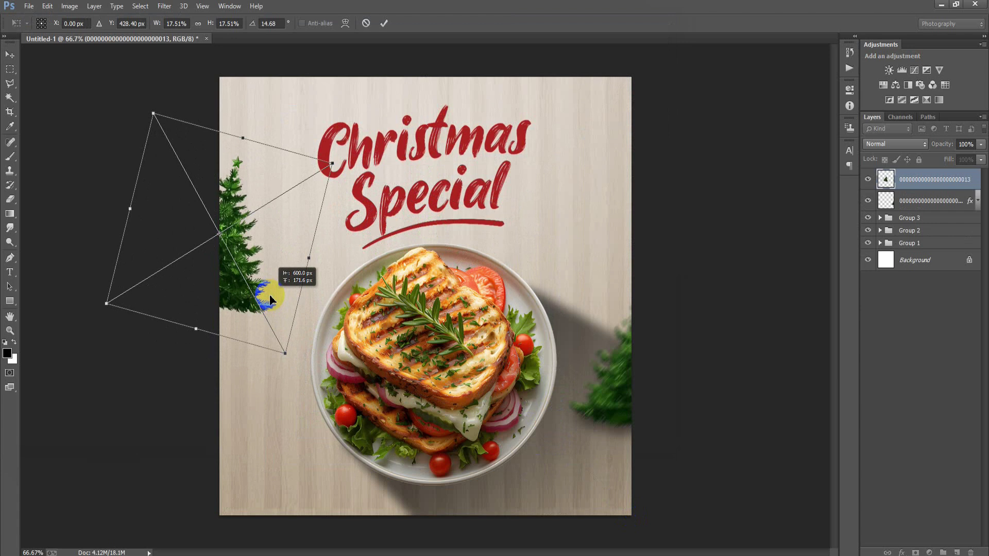
{"action": "left_click_drag", "start_coordinate": [287, 375], "coordinate": [291, 378]}
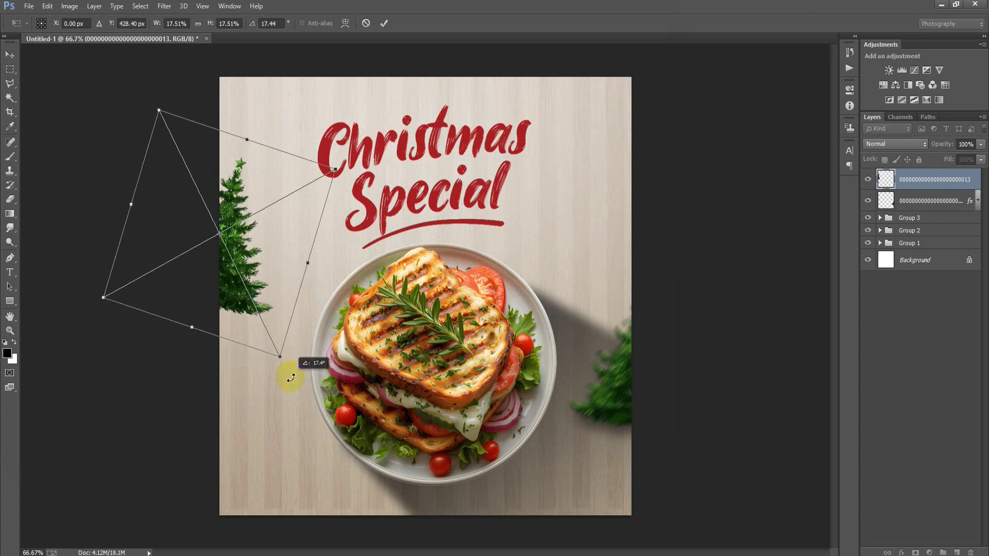
{"action": "left_click", "coordinate": [384, 23]}
Step: Apply a Motion Blur to the second tree
{"action": "left_click", "coordinate": [164, 5]}
{"action": "mouse_move", "coordinate": [193, 172]}
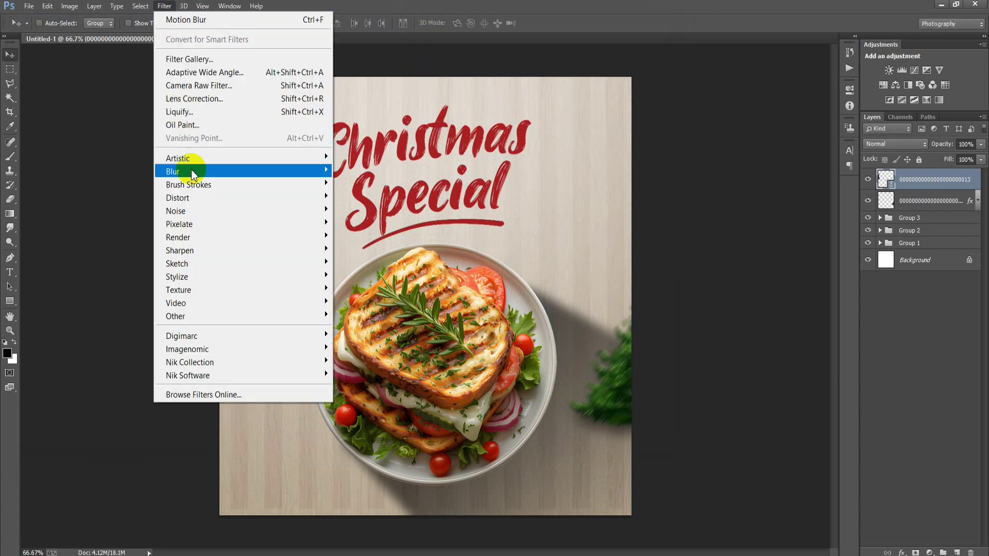
{"action": "left_click", "coordinate": [365, 296]}
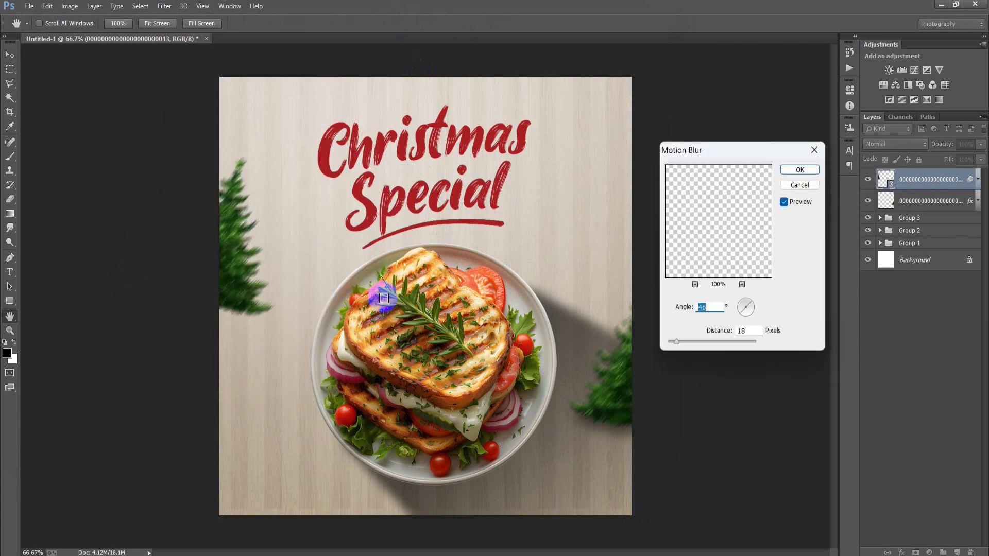
{"action": "left_click", "coordinate": [792, 170]}
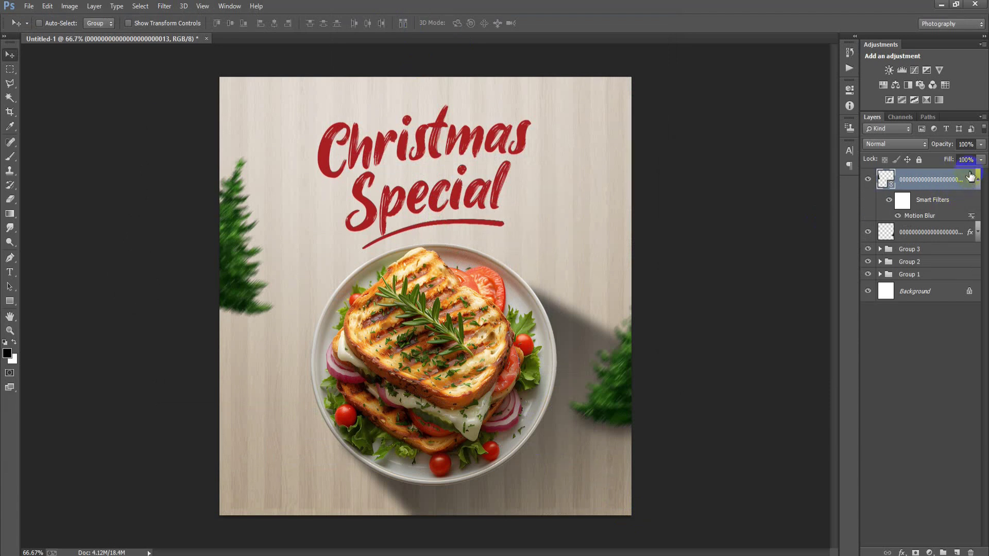
{"action": "left_click", "coordinate": [976, 179]}
{"action": "left_click", "coordinate": [733, 539]}
Step: Add a drop shadow without global light: distance 30, size 32, opacity 49
{"action": "double_click", "coordinate": [960, 190]}
{"action": "left_click", "coordinate": [664, 314]}
{"action": "left_click", "coordinate": [841, 206]}
{"action": "left_click", "coordinate": [260, 302]}
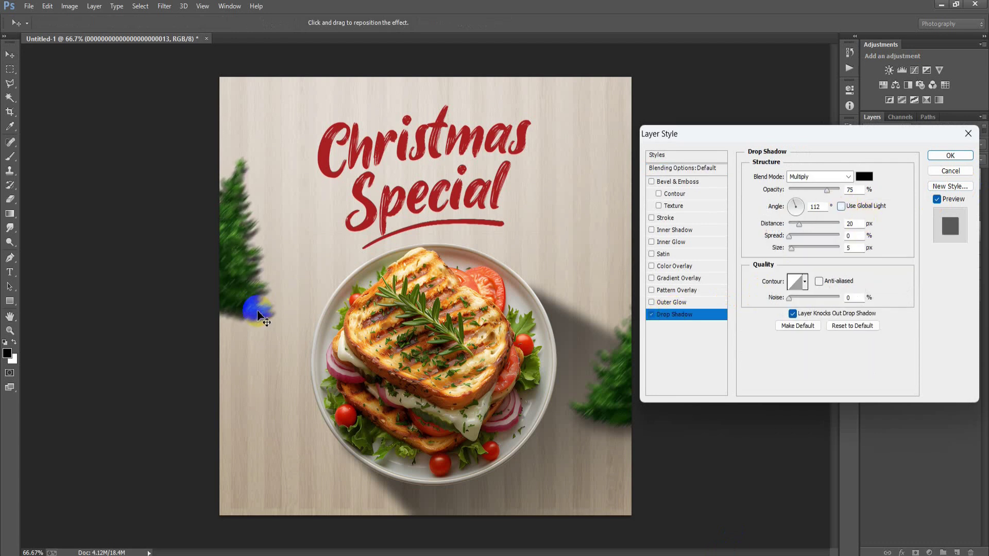
{"action": "left_click_drag", "start_coordinate": [258, 309], "coordinate": [262, 311]}
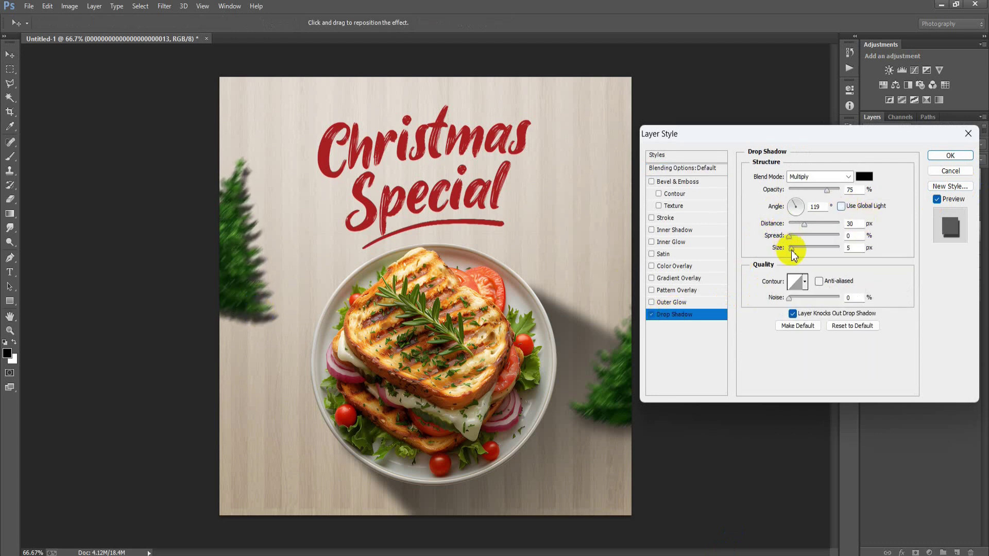
{"action": "left_click_drag", "start_coordinate": [792, 248], "coordinate": [799, 249]}
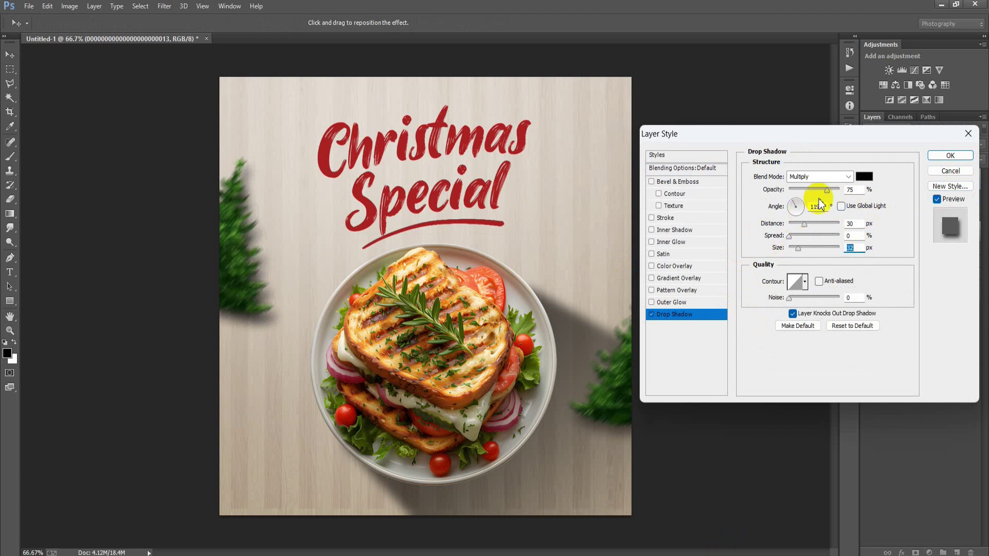
{"action": "left_click_drag", "start_coordinate": [827, 190], "coordinate": [814, 190]}
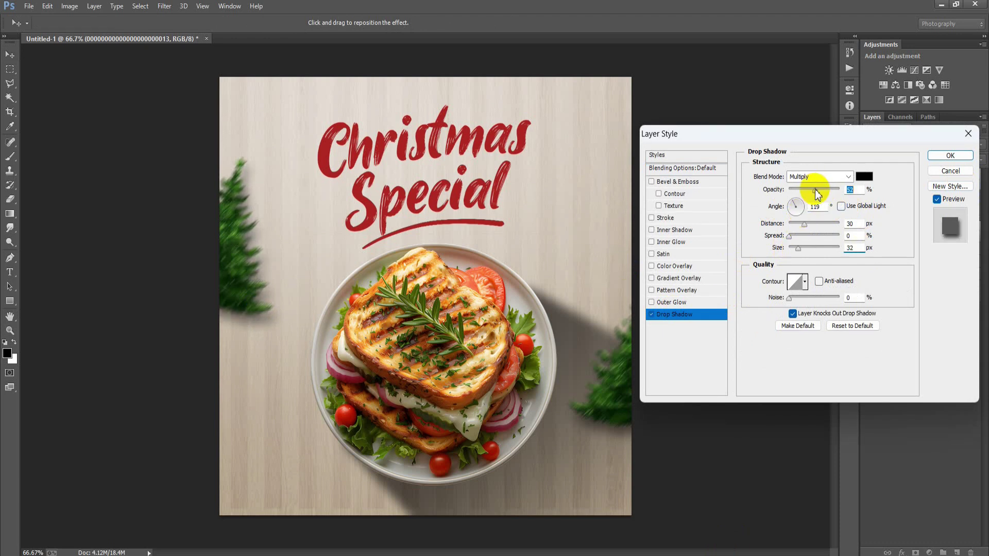
{"action": "left_click", "coordinate": [948, 155]}
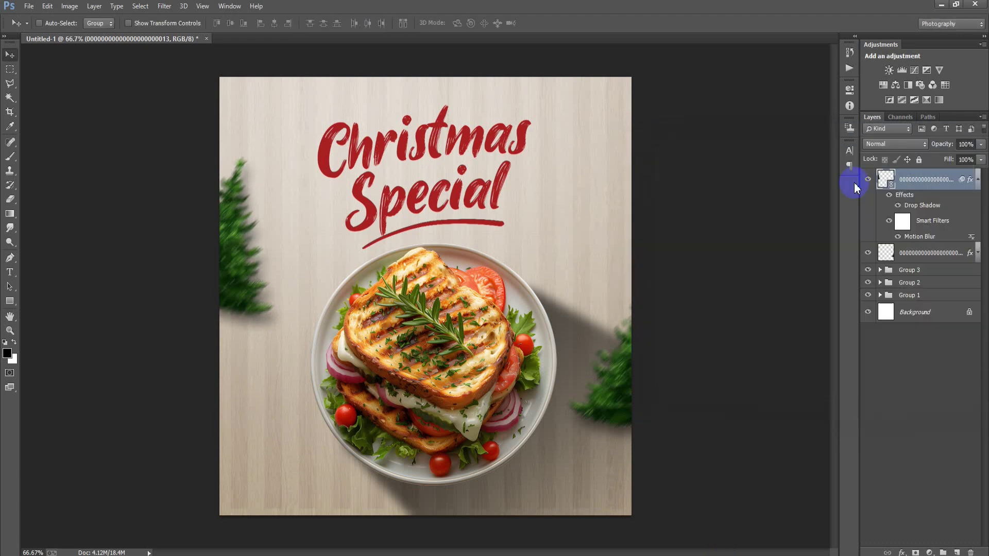
{"action": "left_click", "coordinate": [29, 6]}
Step: Place the red ornament image, shrunk and slightly rotated, at the lower-left by the plate
{"action": "left_click", "coordinate": [73, 216]}
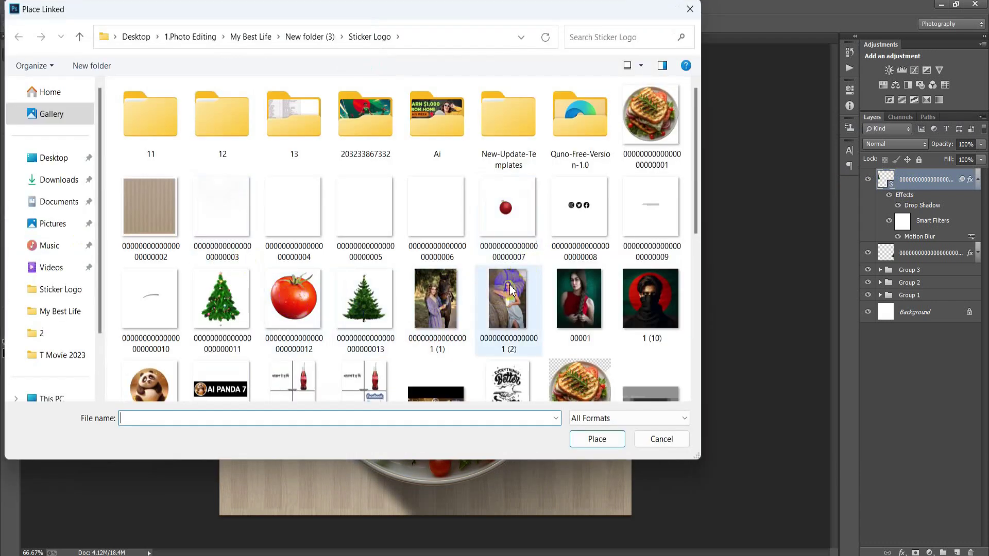
{"action": "double_click", "coordinate": [507, 222]}
{"action": "left_click_drag", "start_coordinate": [629, 517], "coordinate": [568, 407]}
{"action": "left_click_drag", "start_coordinate": [572, 468], "coordinate": [597, 460]}
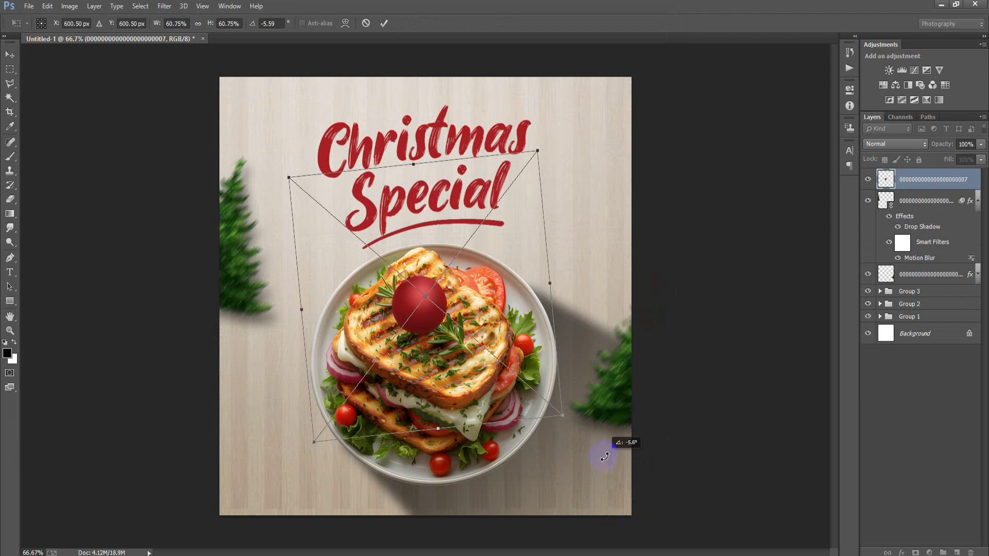
{"action": "mouse_move", "coordinate": [435, 336]}
{"action": "left_mouse_down"}
{"action": "mouse_move", "coordinate": [302, 451]}
{"action": "mouse_move", "coordinate": [245, 469]}
{"action": "left_mouse_up"}
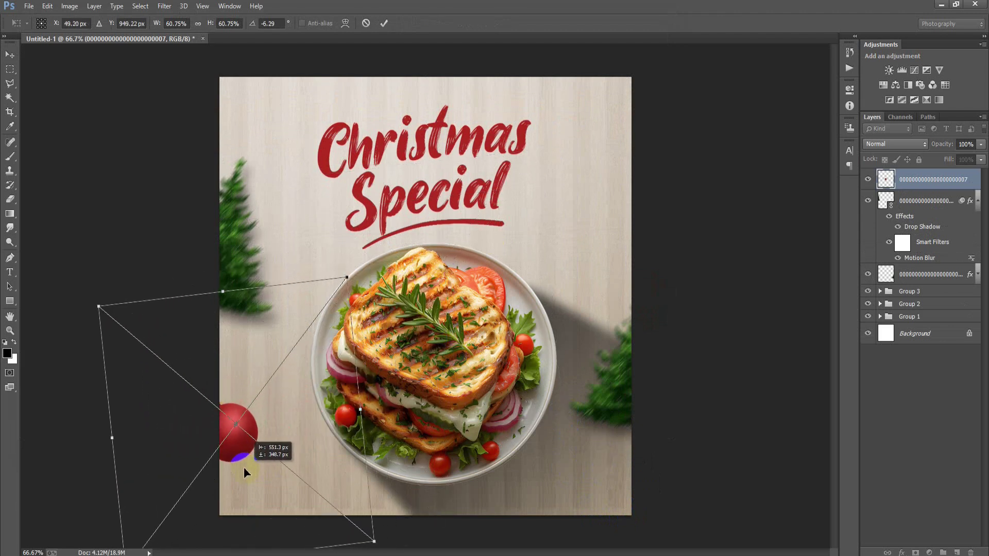
{"action": "left_click", "coordinate": [384, 23]}
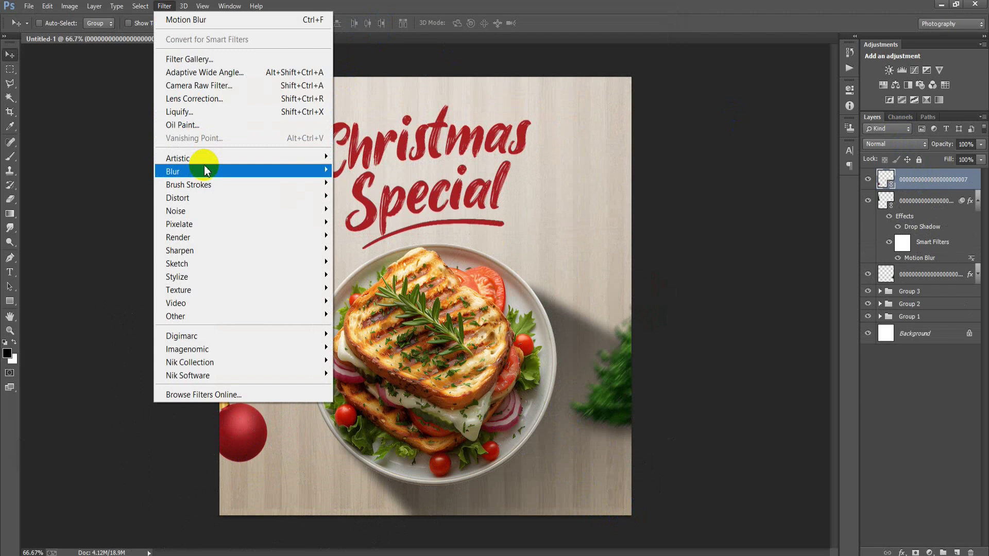
{"action": "mouse_move", "coordinate": [172, 172]}
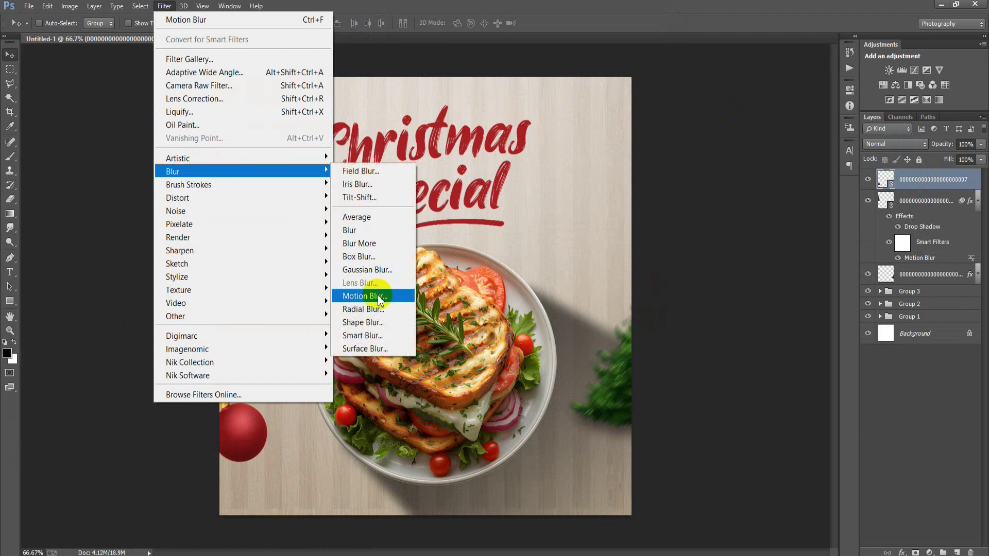
Step: Motion-blur the ornament and give it a soft, slightly lighter drop shadow
{"action": "left_click", "coordinate": [380, 300]}
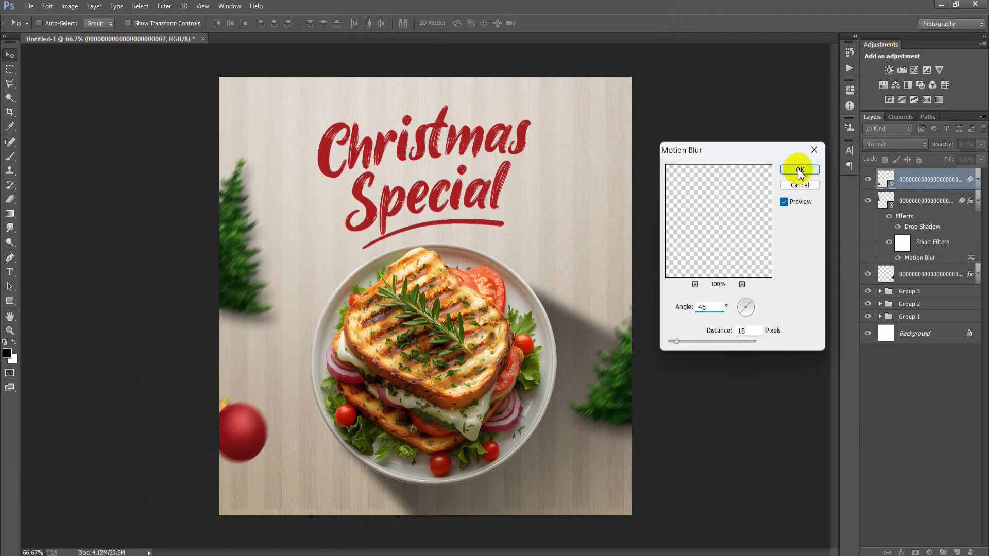
{"action": "left_click", "coordinate": [800, 171]}
{"action": "double_click", "coordinate": [964, 189]}
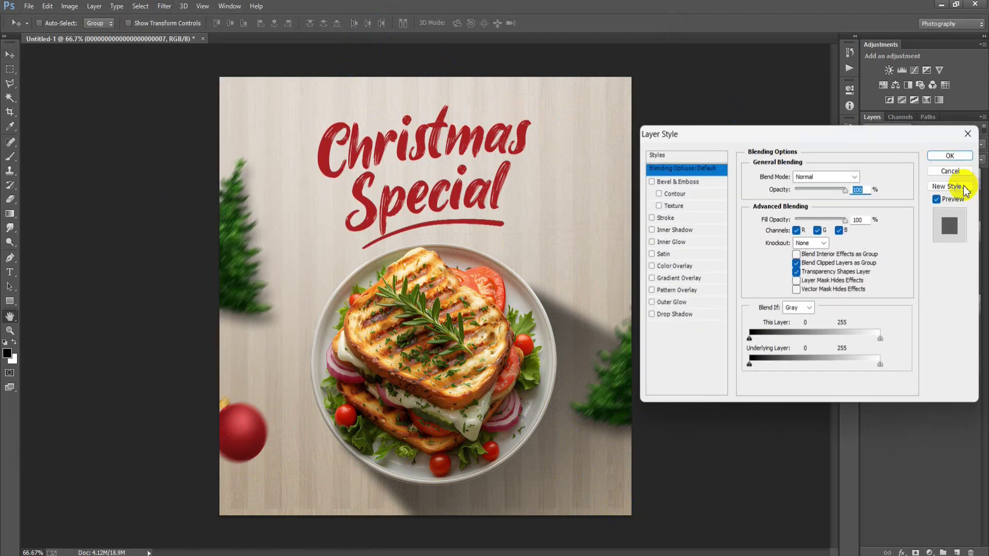
{"action": "left_click", "coordinate": [672, 315]}
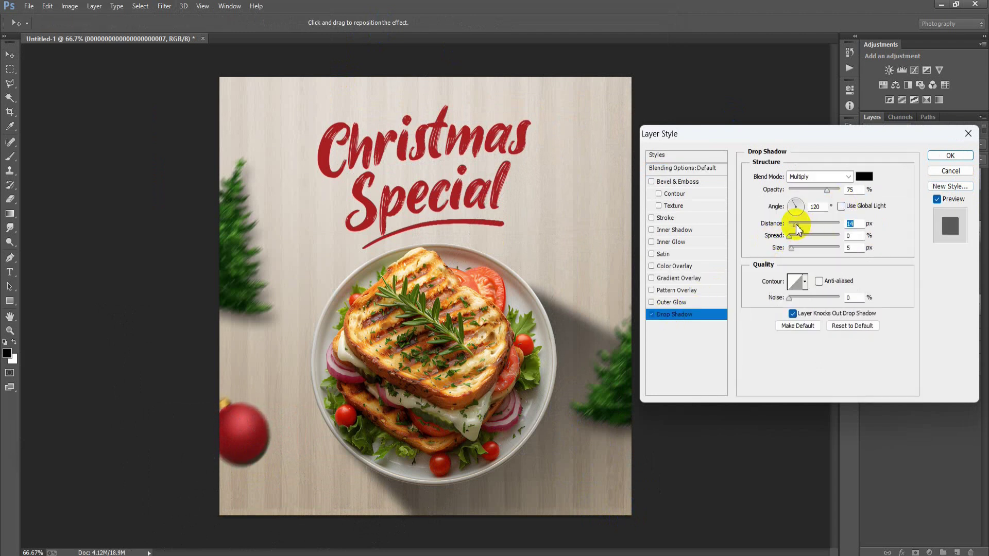
{"action": "left_click_drag", "start_coordinate": [794, 249], "coordinate": [797, 250]}
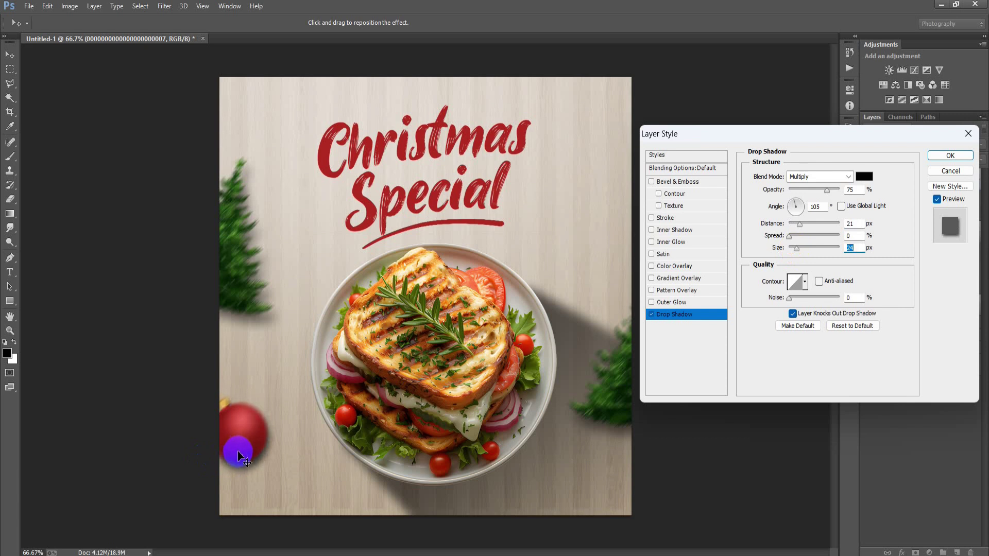
{"action": "left_click_drag", "start_coordinate": [821, 190], "coordinate": [823, 190]}
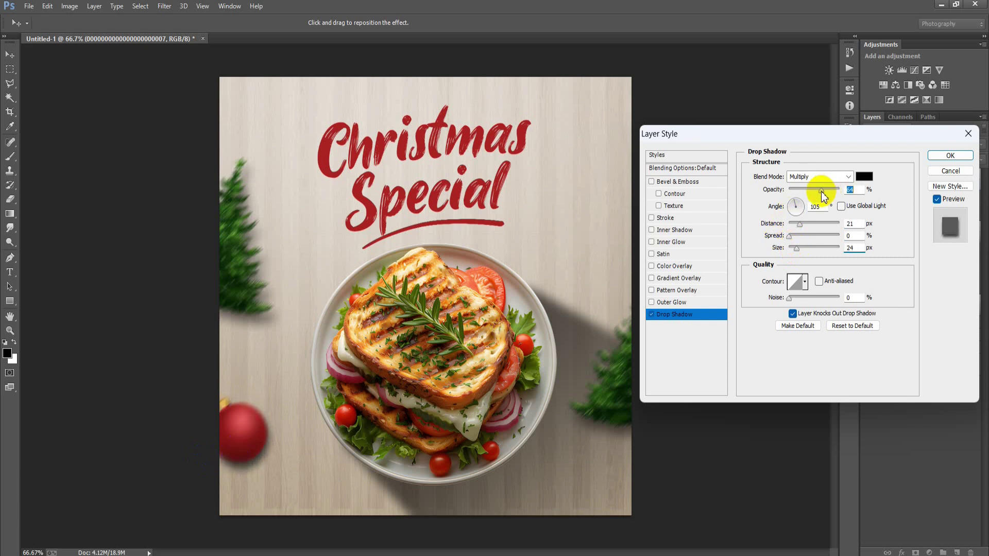
{"action": "left_click", "coordinate": [952, 156]}
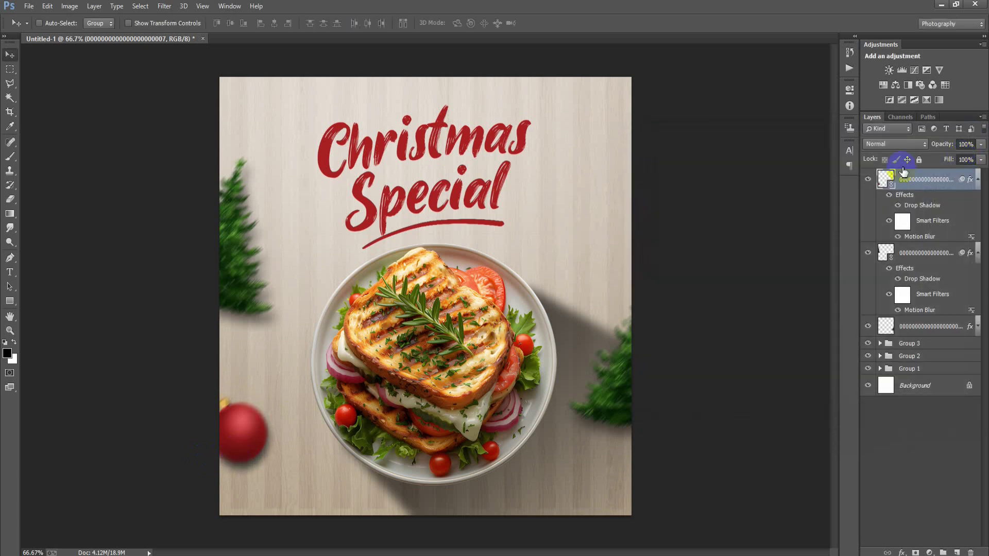
Step: Place a second red ornament at about 61%, rotated and moved to the right edge
{"action": "left_click", "coordinate": [29, 6]}
{"action": "left_click", "coordinate": [73, 215]}
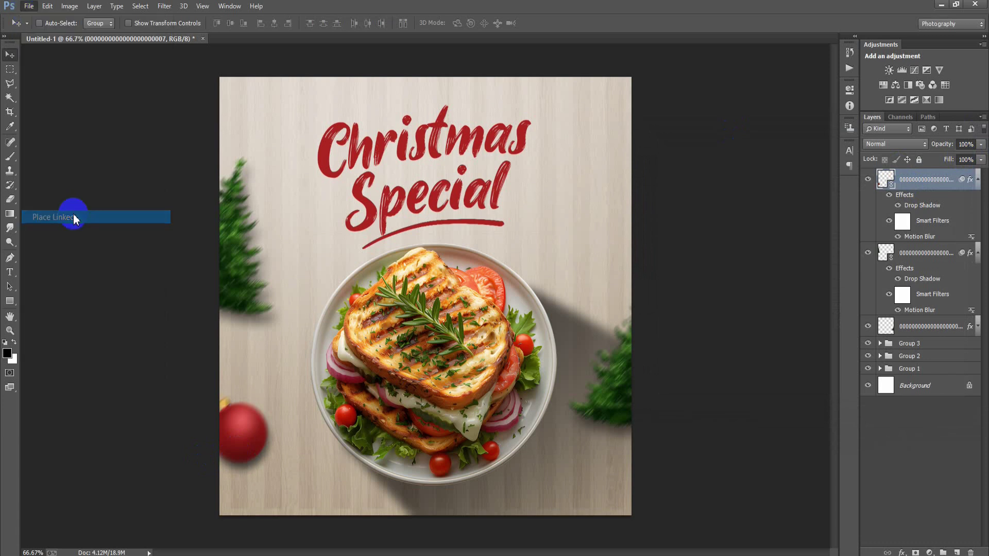
{"action": "double_click", "coordinate": [512, 227]}
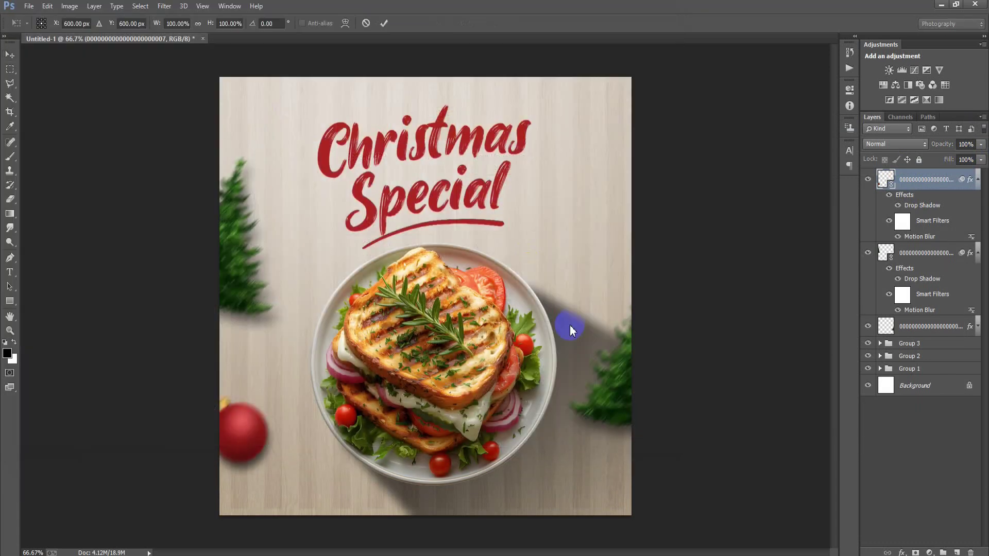
{"action": "mouse_move", "coordinate": [629, 515]}
{"action": "left_mouse_down"}
{"action": "mouse_move", "coordinate": [551, 432]}
{"action": "mouse_move", "coordinate": [452, 488]}
{"action": "left_mouse_up"}
{"action": "left_click_drag", "start_coordinate": [454, 361], "coordinate": [652, 254]}
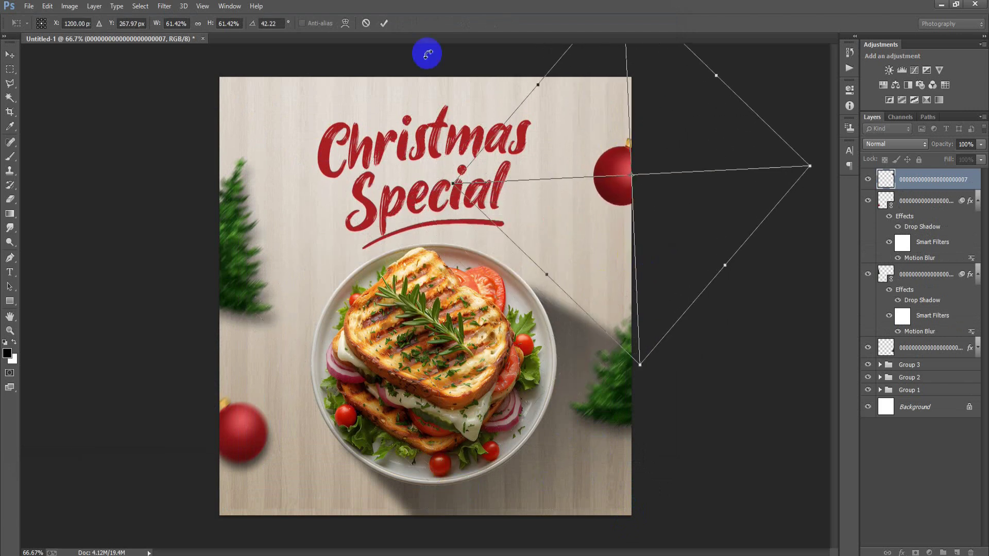
{"action": "left_click", "coordinate": [383, 23]}
Step: Apply a Motion Blur to the second ornament
{"action": "left_click", "coordinate": [165, 6]}
{"action": "mouse_move", "coordinate": [172, 171]}
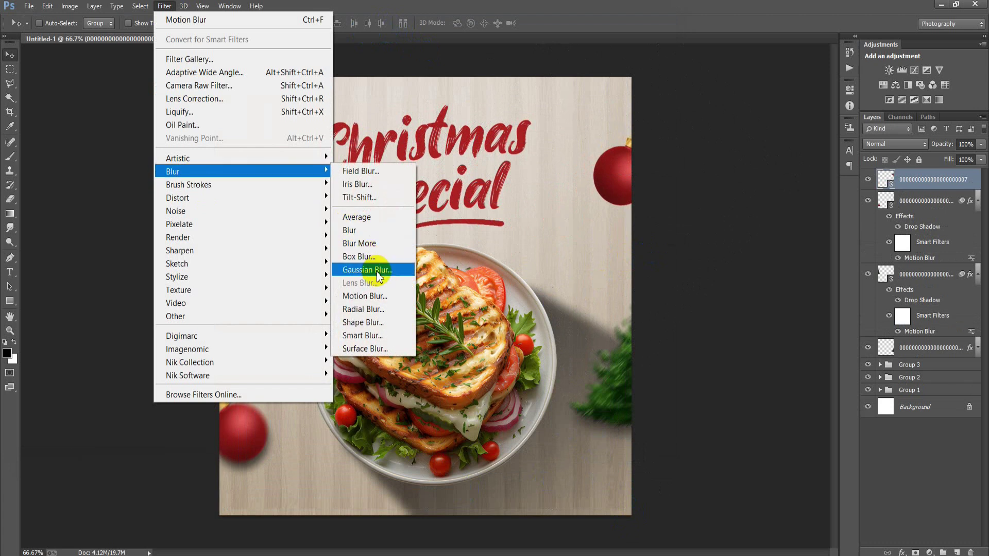
{"action": "left_click", "coordinate": [376, 295]}
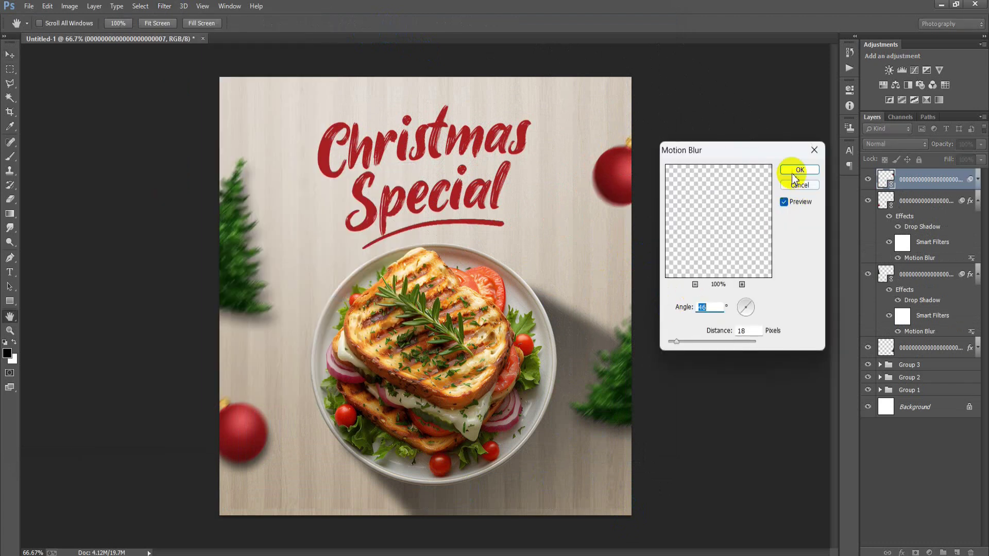
{"action": "left_click", "coordinate": [798, 170]}
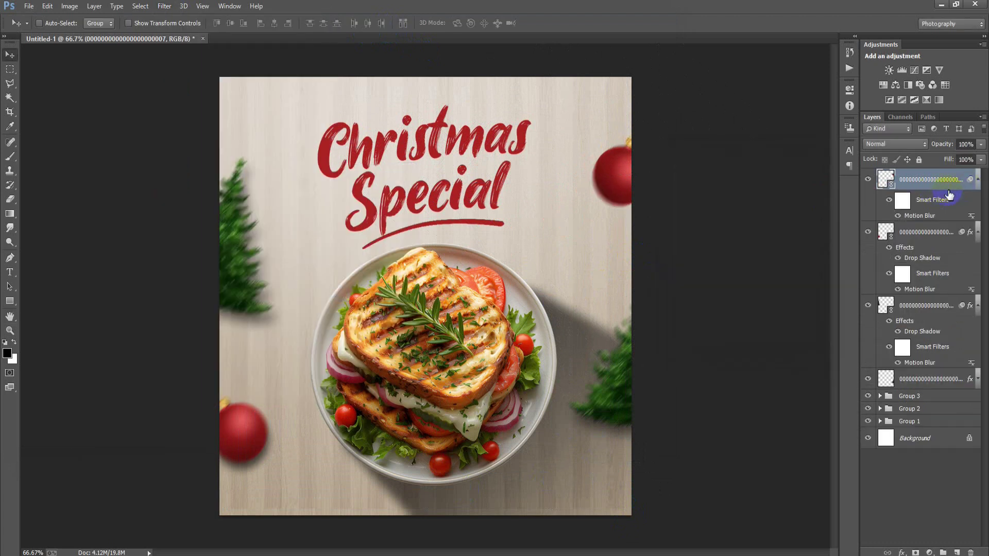
{"action": "double_click", "coordinate": [914, 216]}
Step: Add a soft drop shadow without global light, offset outward, to the second ornament
{"action": "double_click", "coordinate": [962, 178]}
{"action": "key", "text": "Escape"}
{"action": "double_click", "coordinate": [964, 177]}
{"action": "left_click", "coordinate": [685, 315]}
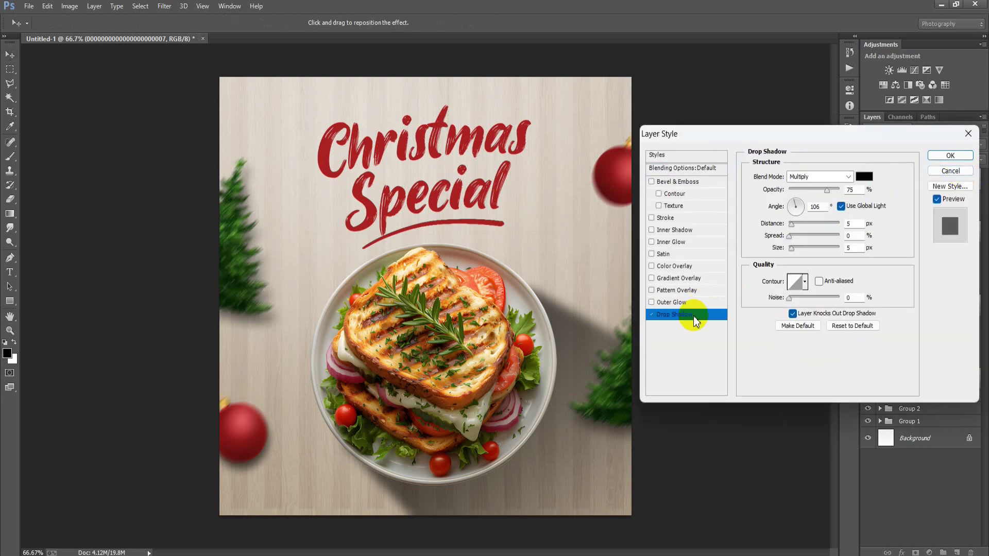
{"action": "left_click", "coordinate": [841, 206]}
{"action": "left_click_drag", "start_coordinate": [629, 204], "coordinate": [624, 212]}
{"action": "left_click_drag", "start_coordinate": [791, 248], "coordinate": [796, 249]}
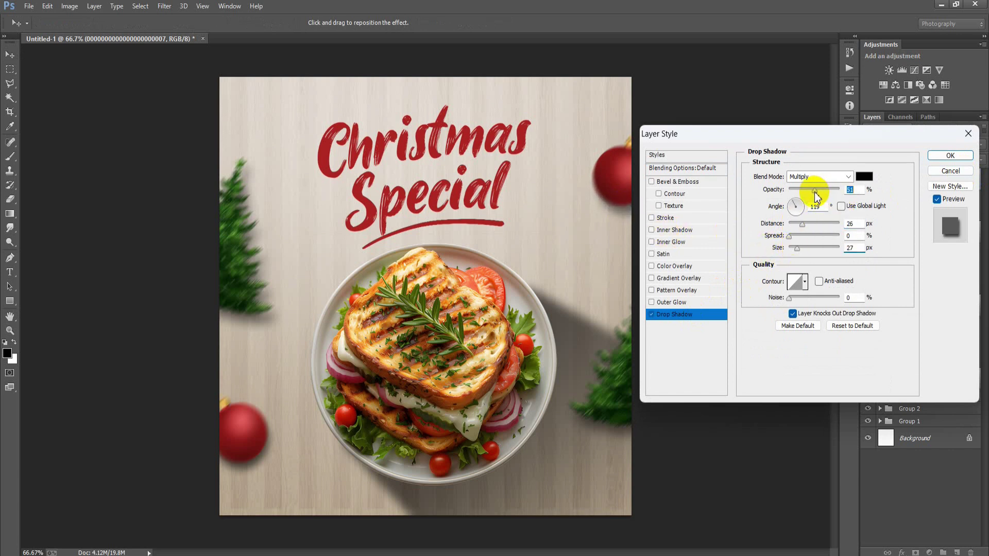
{"action": "left_click_drag", "start_coordinate": [814, 191], "coordinate": [817, 191]}
{"action": "left_click", "coordinate": [944, 156]}
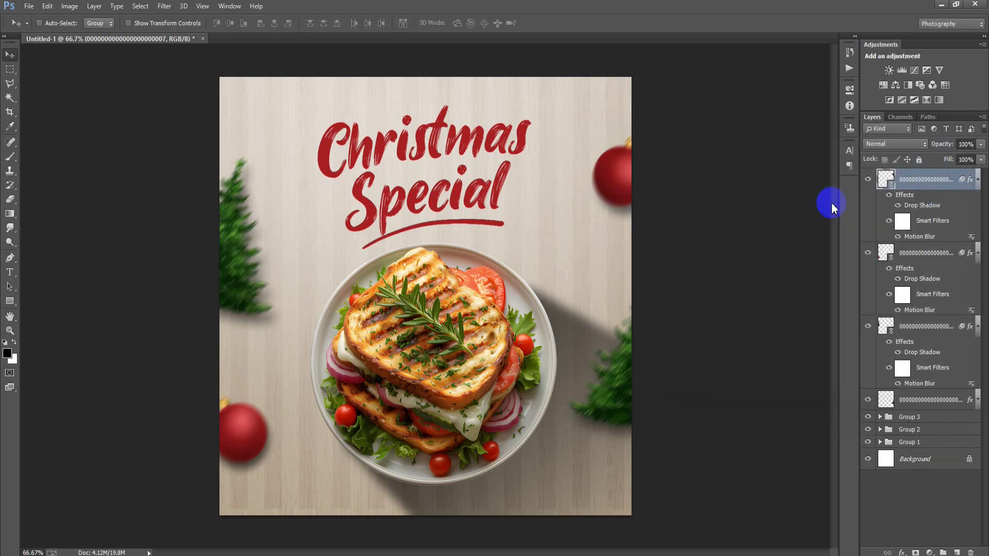
Step: Place the tomato image at about 140 px, up-right above the plate
{"action": "left_click", "coordinate": [28, 6]}
{"action": "left_click", "coordinate": [56, 217]}
{"action": "left_click", "coordinate": [515, 232]}
{"action": "double_click", "coordinate": [295, 297]}
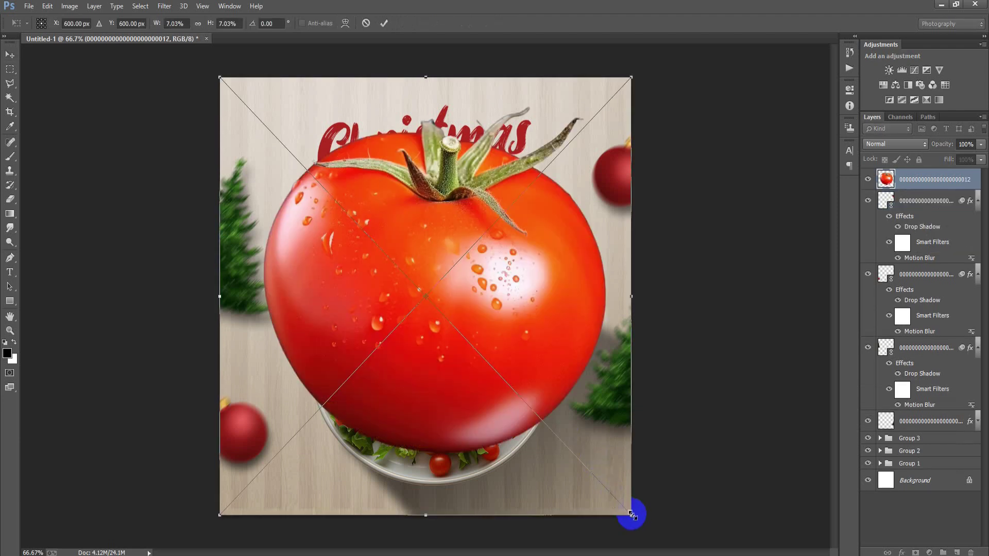
{"action": "left_click_drag", "start_coordinate": [632, 514], "coordinate": [457, 315]}
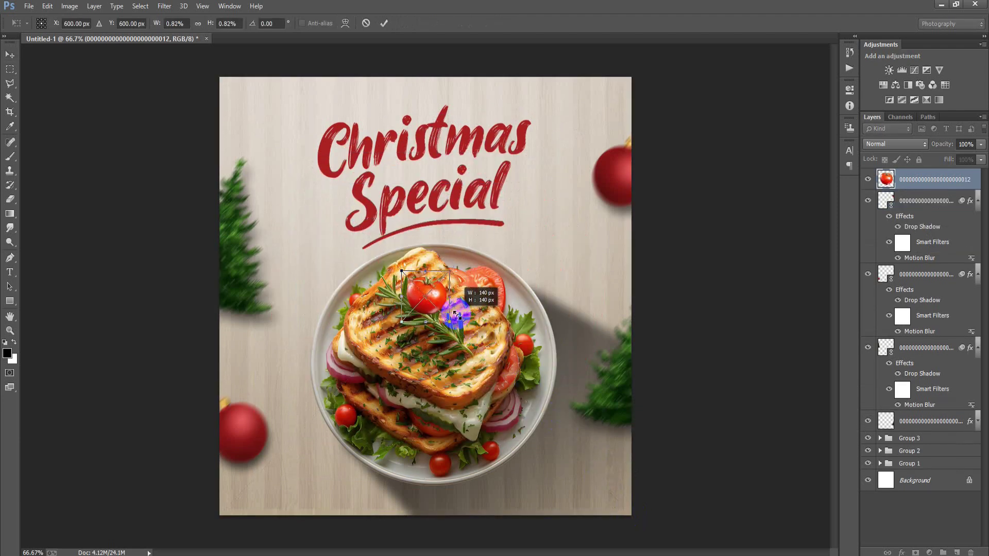
{"action": "left_click", "coordinate": [384, 23]}
{"action": "mouse_move", "coordinate": [443, 293]}
{"action": "left_mouse_down"}
{"action": "mouse_move", "coordinate": [541, 231]}
{"action": "mouse_move", "coordinate": [552, 248]}
{"action": "left_mouse_up"}
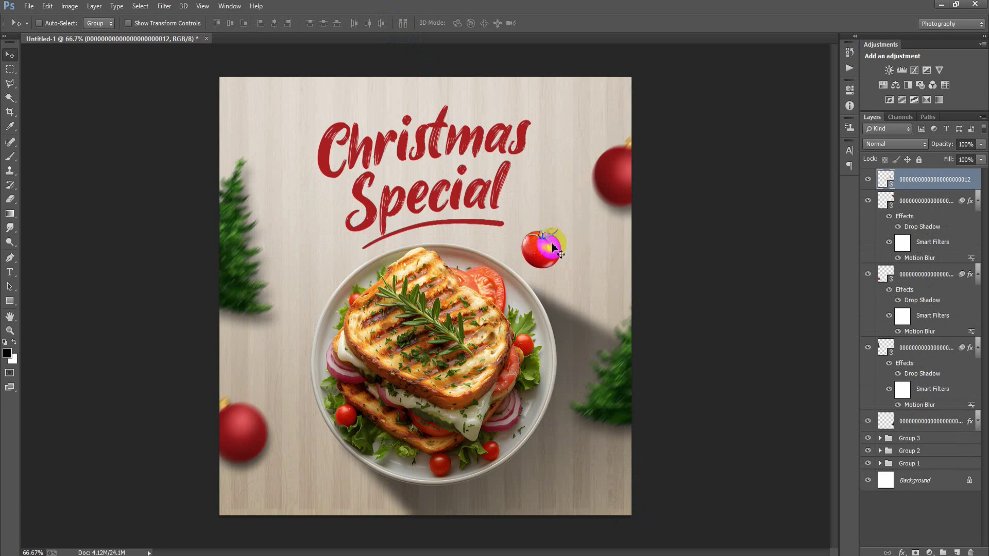
Step: Give the tomato a lighter drop shadow with a hand-set offset, ignoring global light
{"action": "double_click", "coordinate": [960, 179]}
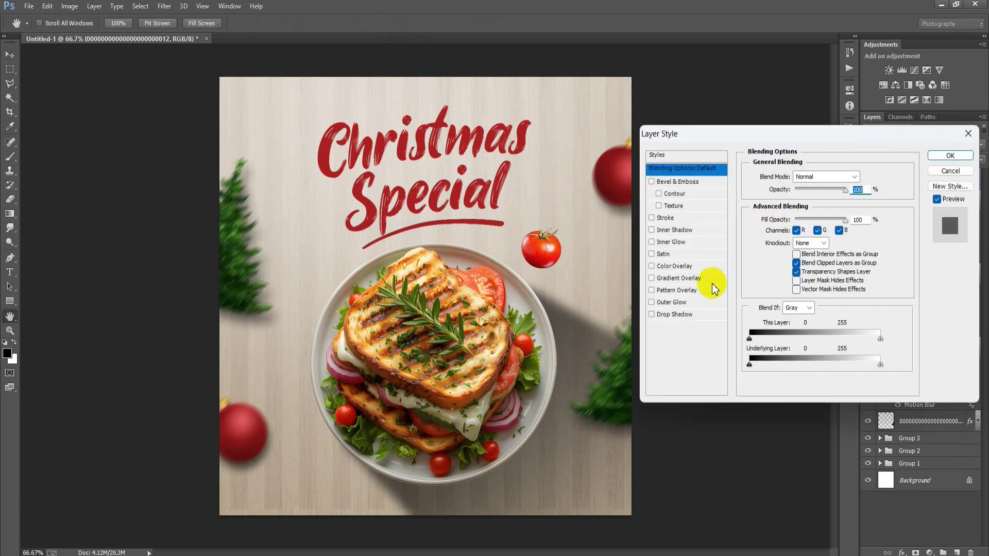
{"action": "left_click", "coordinate": [675, 314]}
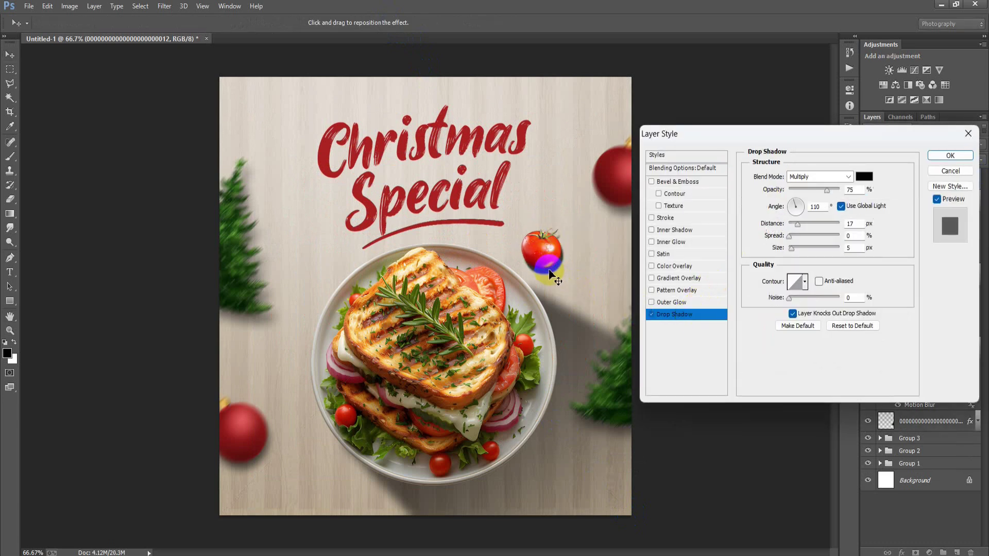
{"action": "left_click_drag", "start_coordinate": [826, 189], "coordinate": [820, 193]}
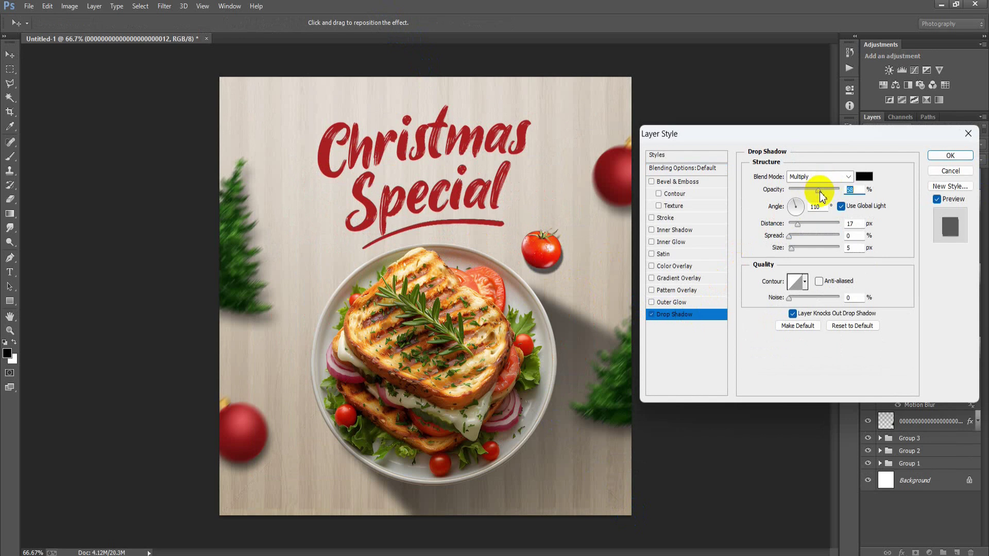
{"action": "left_click", "coordinate": [841, 207]}
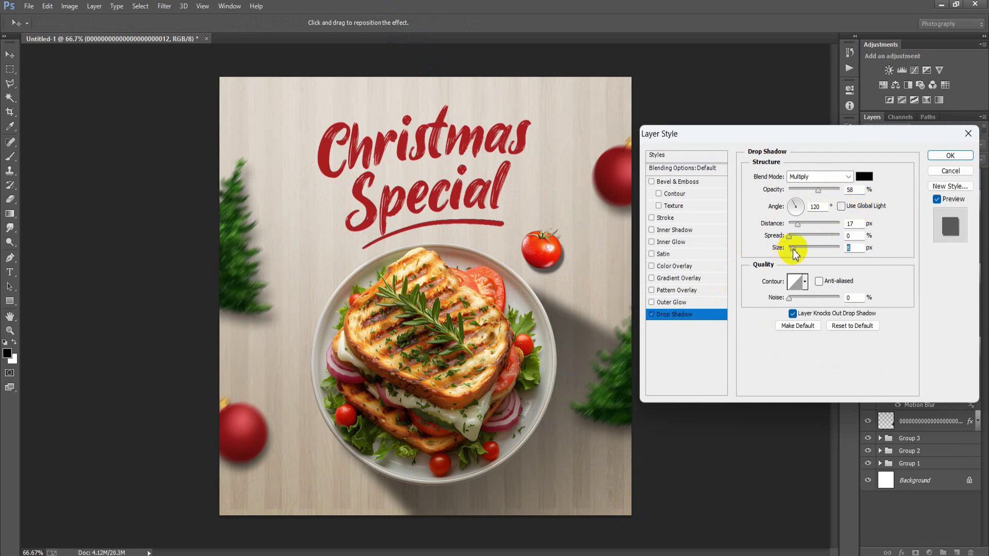
{"action": "left_click", "coordinate": [549, 264]}
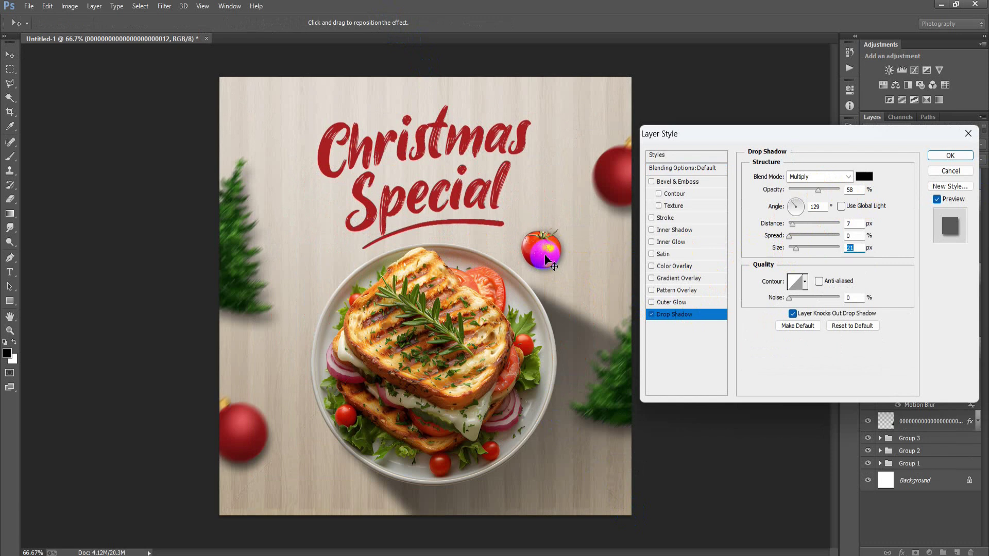
{"action": "left_click_drag", "start_coordinate": [549, 264], "coordinate": [546, 257]}
{"action": "left_click_drag", "start_coordinate": [819, 191], "coordinate": [817, 191]}
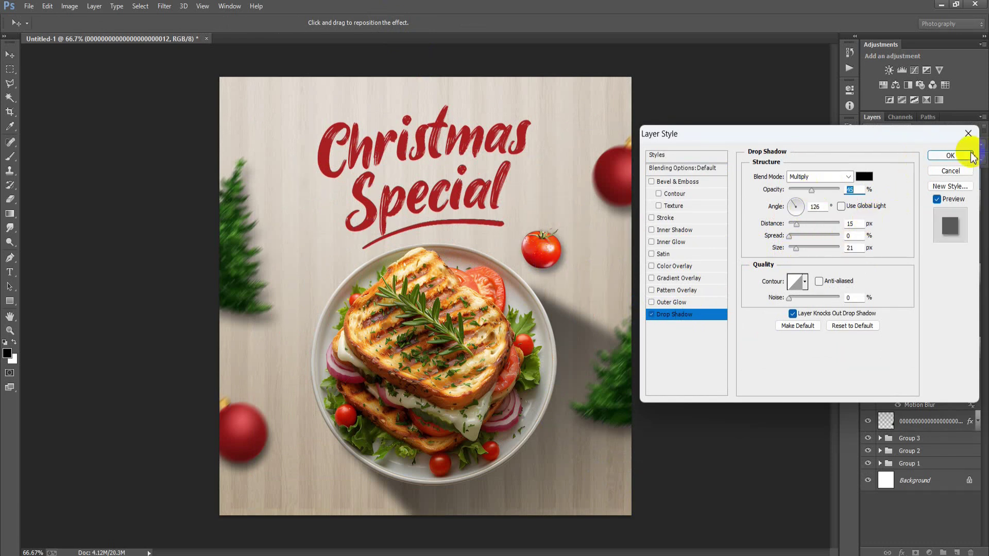
{"action": "left_click", "coordinate": [970, 156]}
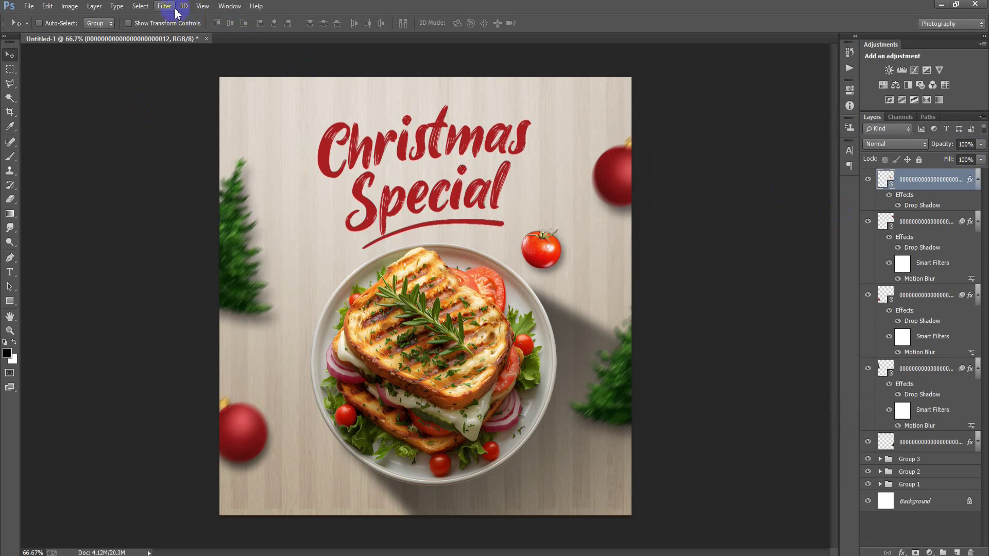
Step: Apply a slight Motion Blur to the tomato
{"action": "left_click", "coordinate": [171, 7]}
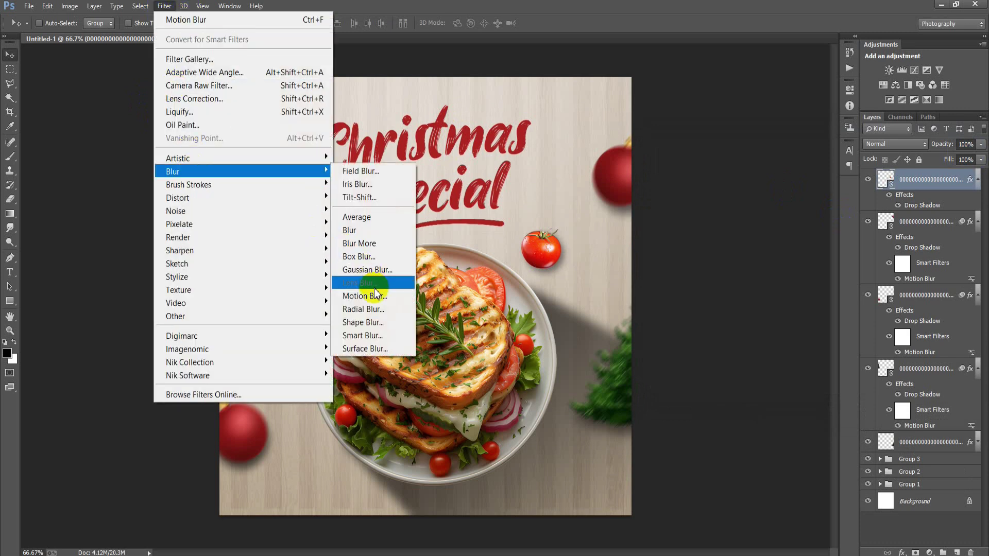
{"action": "left_click", "coordinate": [365, 296]}
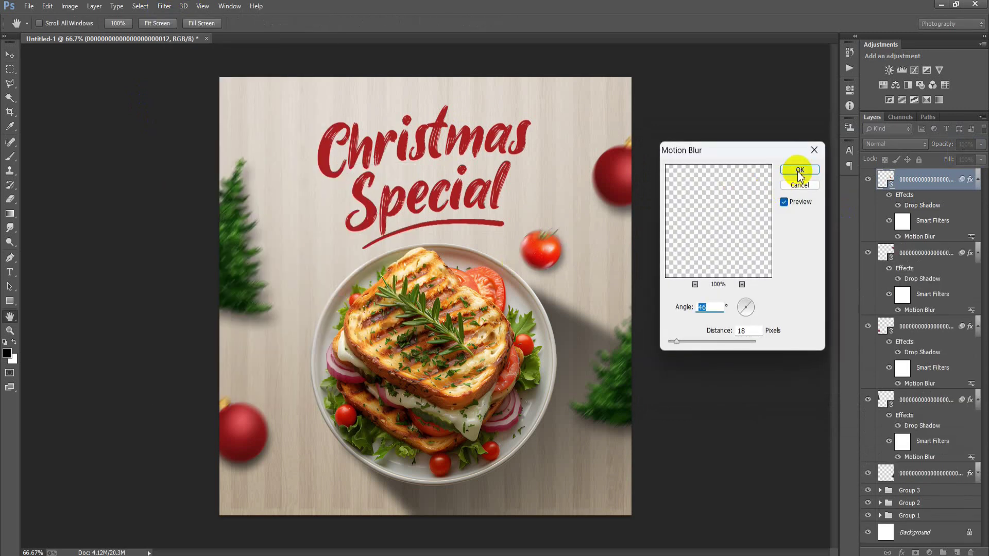
{"action": "left_click", "coordinate": [800, 171]}
{"action": "left_click", "coordinate": [29, 7]}
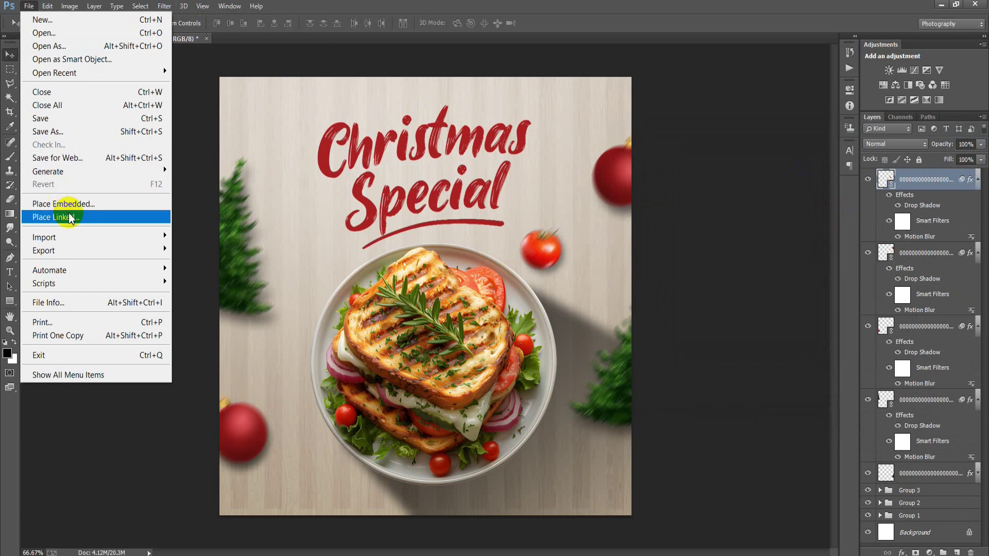
Step: Place a linked tomato image, shrink it small and move it onto the wood at left
{"action": "left_click", "coordinate": [66, 215]}
{"action": "double_click", "coordinate": [316, 302]}
{"action": "mouse_move", "coordinate": [631, 515]}
{"action": "left_mouse_down"}
{"action": "mouse_move", "coordinate": [474, 313]}
{"action": "mouse_move", "coordinate": [454, 320]}
{"action": "mouse_move", "coordinate": [493, 302]}
{"action": "left_mouse_up"}
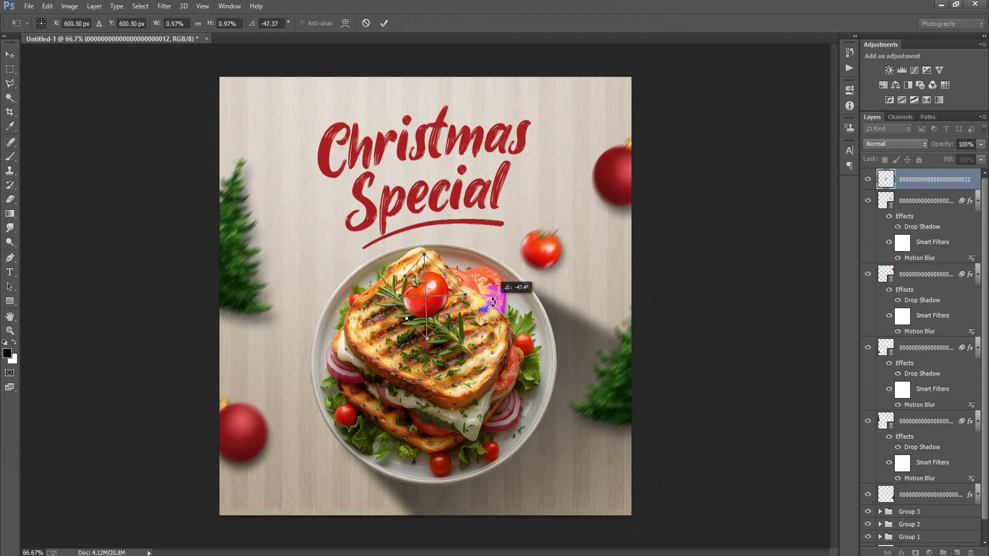
{"action": "left_click", "coordinate": [384, 24]}
{"action": "left_click_drag", "start_coordinate": [421, 293], "coordinate": [274, 350]}
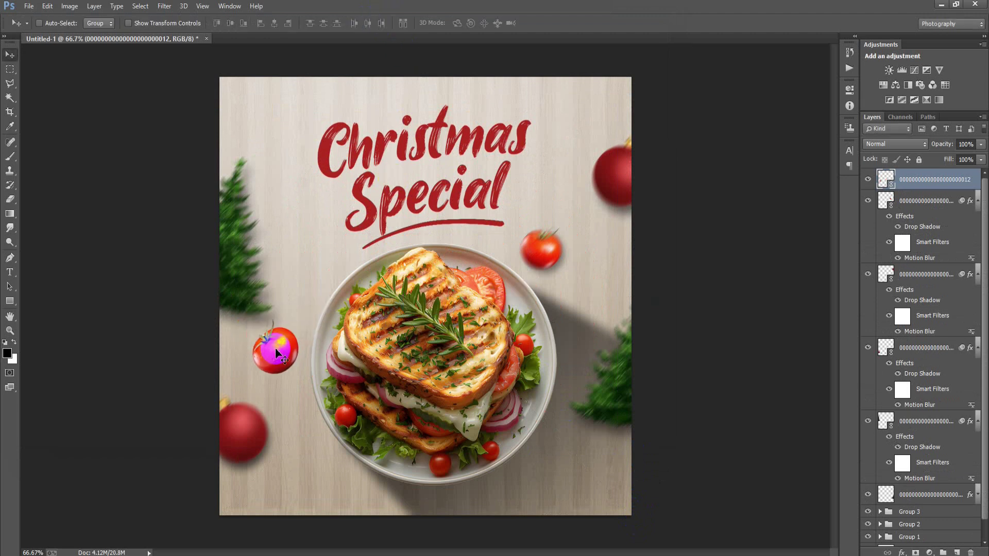
{"action": "key", "text": "ctrl+t"}
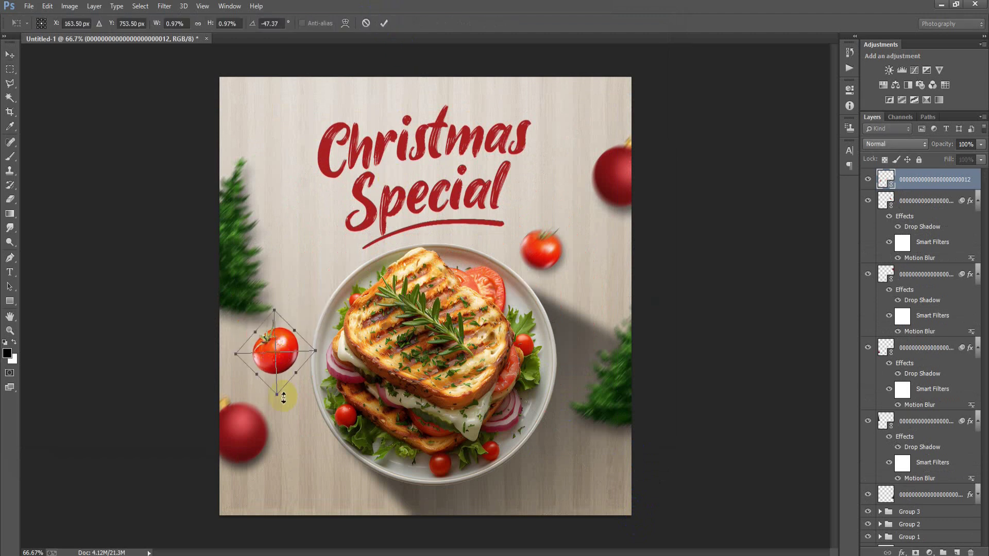
{"action": "left_click_drag", "start_coordinate": [280, 395], "coordinate": [281, 348]}
{"action": "left_click", "coordinate": [384, 24]}
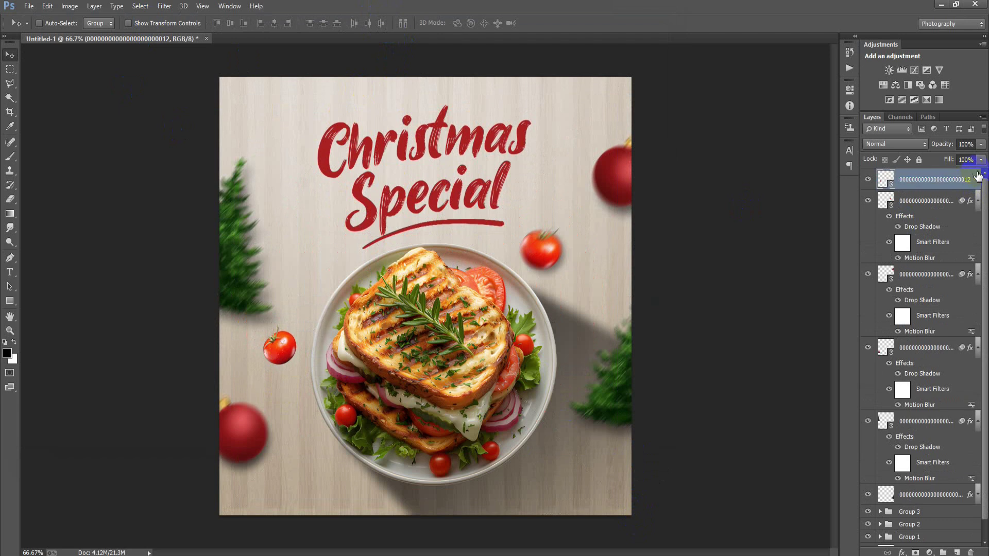
Step: Give the tomato a soft, lightened drop shadow
{"action": "double_click", "coordinate": [979, 176]}
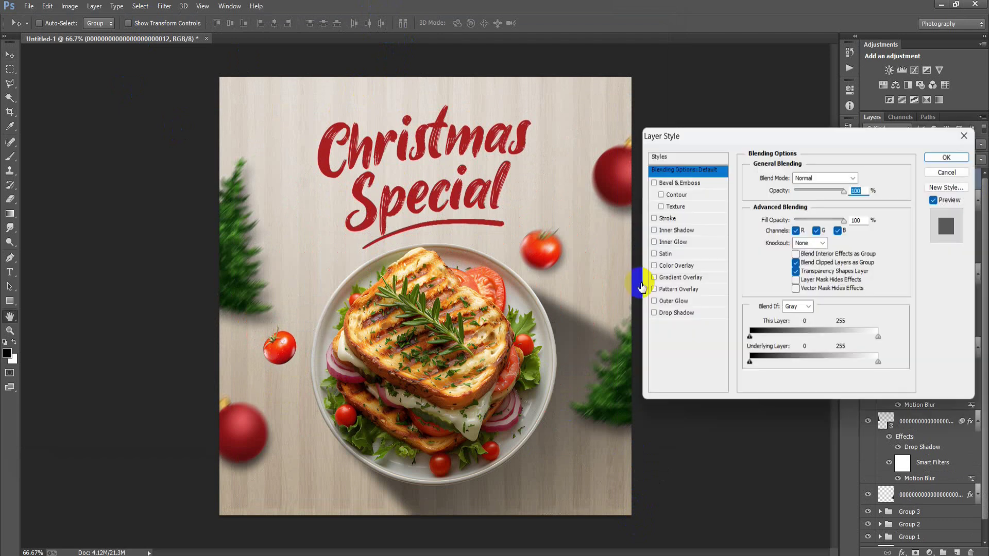
{"action": "left_click", "coordinate": [672, 315]}
{"action": "left_click_drag", "start_coordinate": [791, 250], "coordinate": [793, 251]}
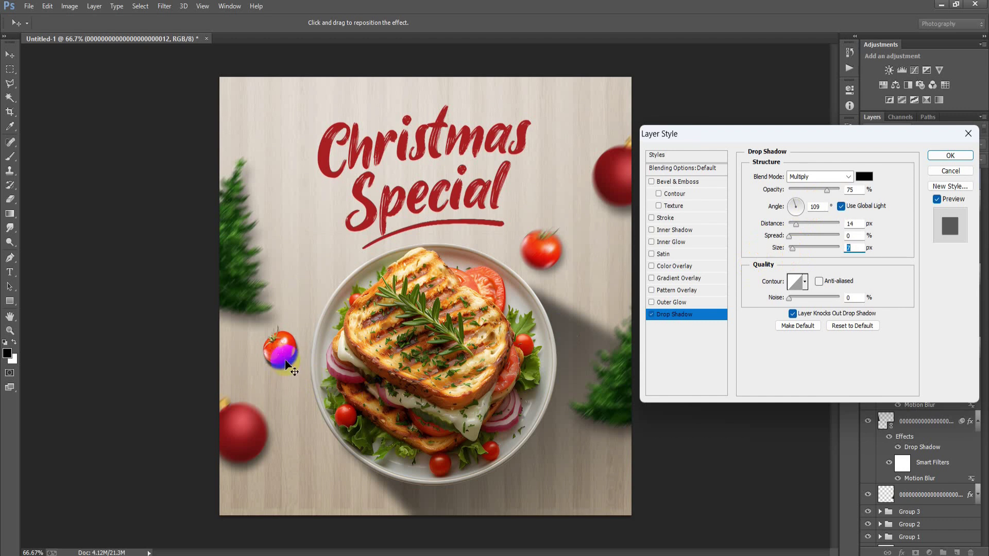
{"action": "left_click_drag", "start_coordinate": [827, 190], "coordinate": [814, 191]}
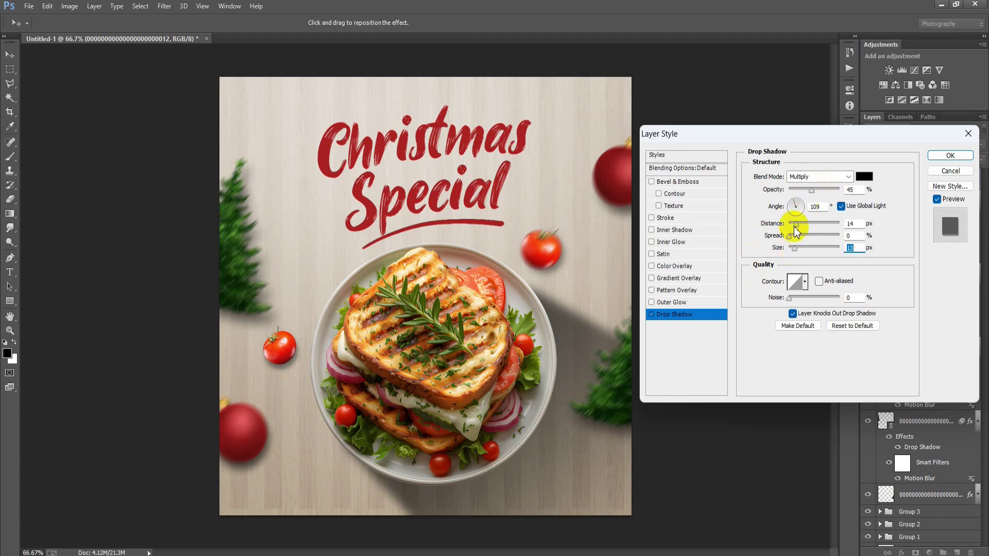
{"action": "left_click_drag", "start_coordinate": [811, 190], "coordinate": [808, 190]}
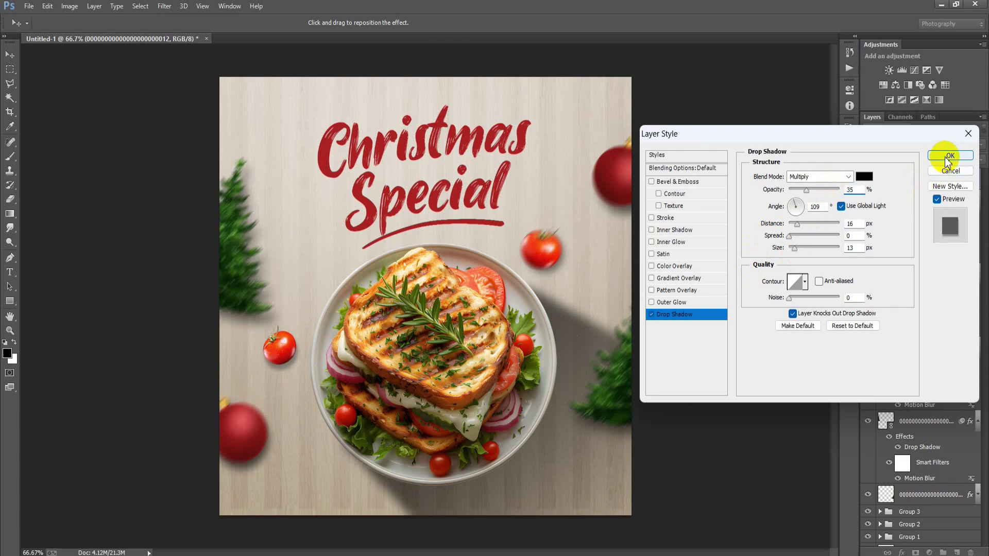
{"action": "left_click", "coordinate": [951, 155]}
Step: Apply a Motion Blur filter to the tomato
{"action": "left_click", "coordinate": [165, 6]}
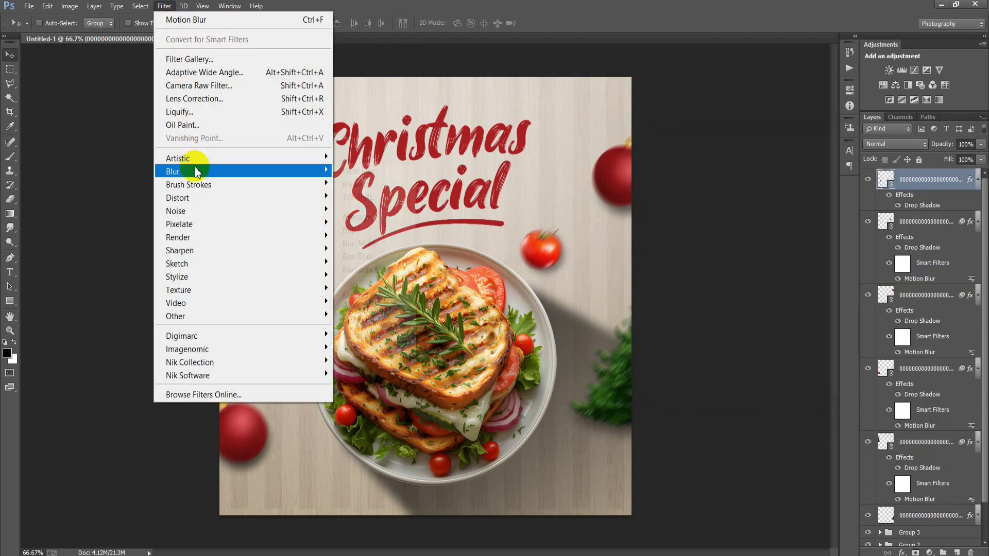
{"action": "mouse_move", "coordinate": [173, 171]}
{"action": "left_click", "coordinate": [375, 297]}
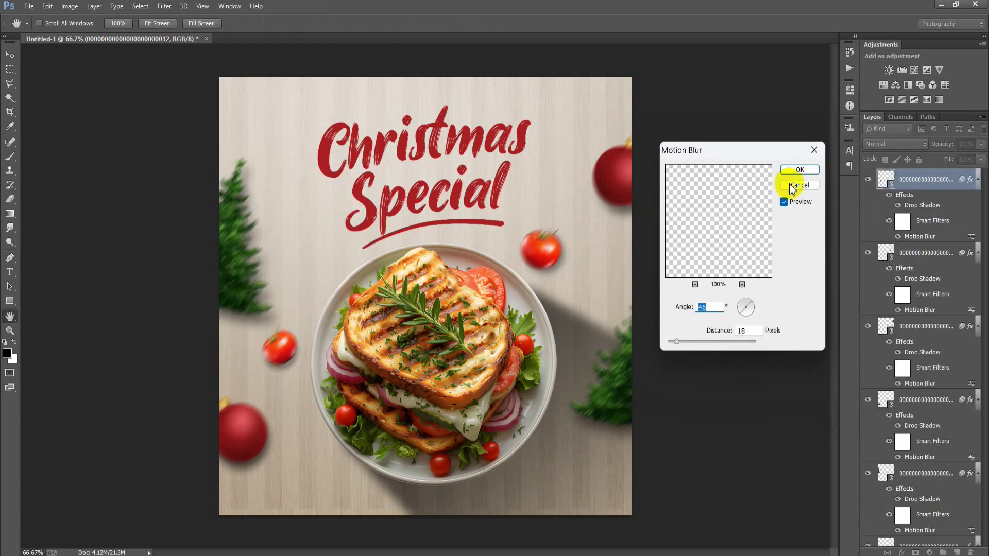
{"action": "left_click", "coordinate": [800, 171]}
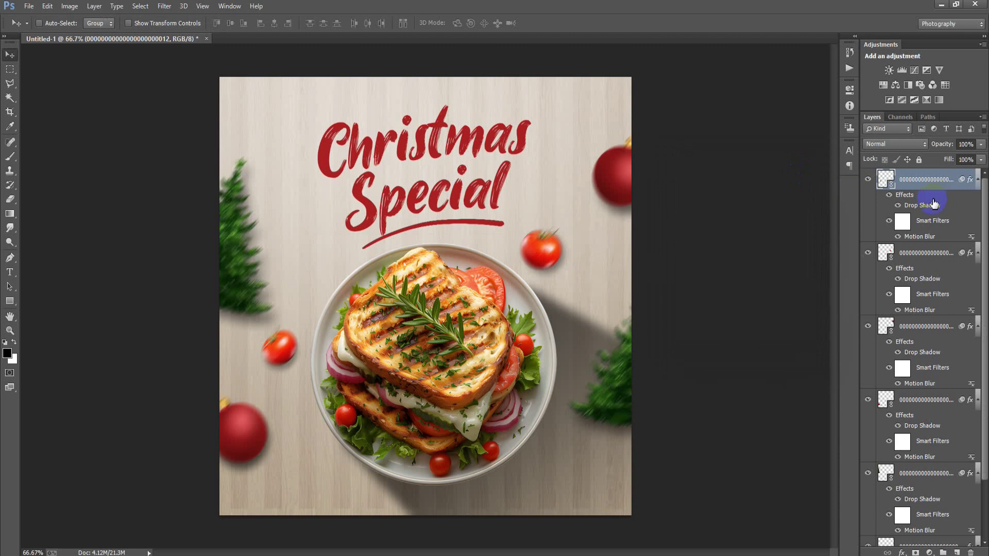
Step: Group the five blurred decoration layers as Group 4, then start another Place Linked
{"action": "scroll", "coordinate": [928, 232], "scroll_direction": "down", "scroll_amount": 2}
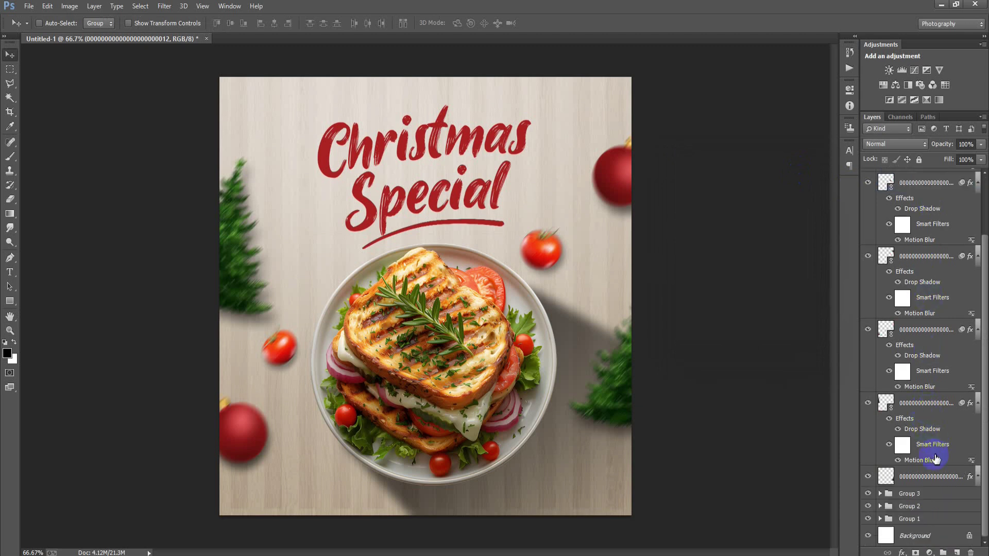
{"action": "left_click", "coordinate": [938, 481], "text": "shift"}
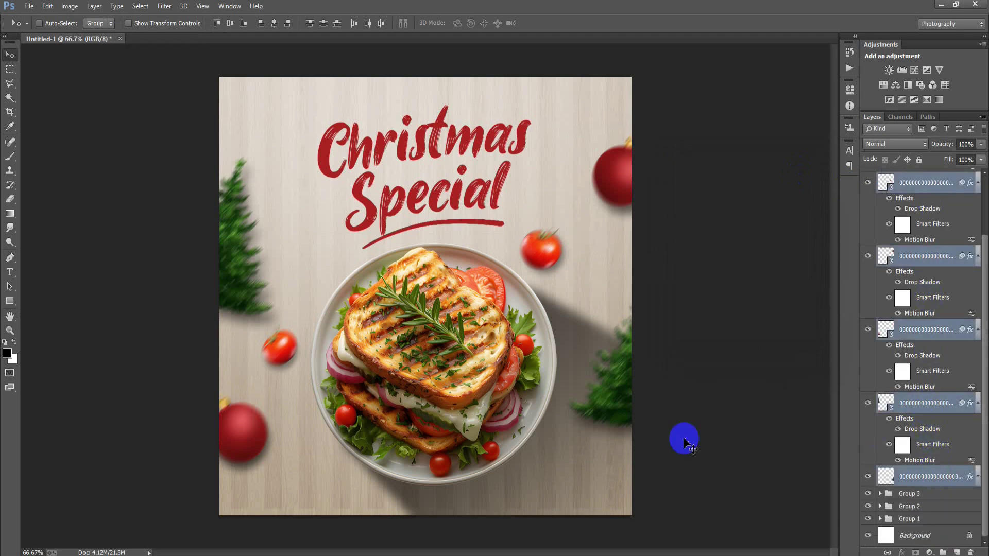
{"action": "key", "text": "ctrl+g"}
{"action": "left_click", "coordinate": [29, 6]}
{"action": "left_click", "coordinate": [52, 216]}
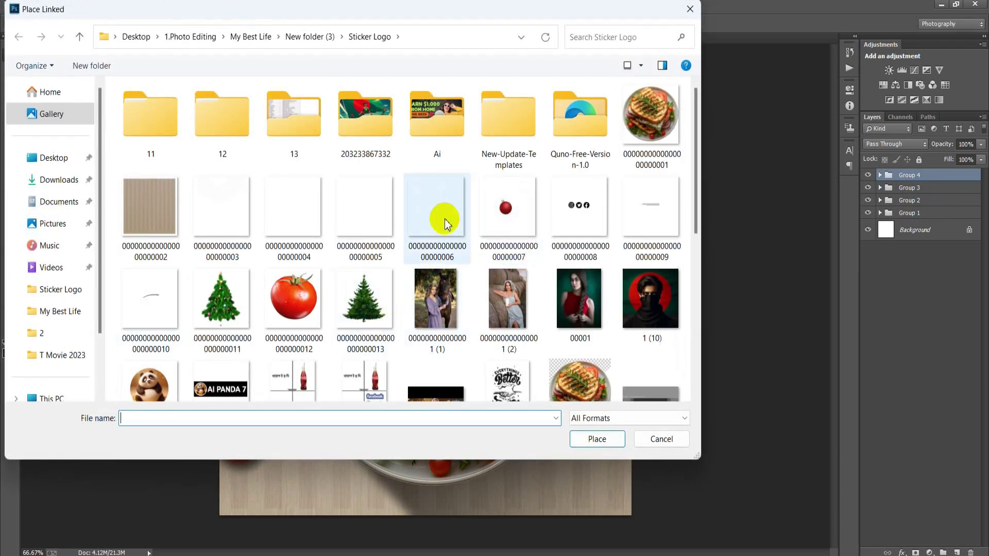
Step: Place the bokeh lights image at 113% across the poster, rasterize it, and group it as Group 5
{"action": "left_click", "coordinate": [444, 223]}
{"action": "left_click", "coordinate": [597, 439]}
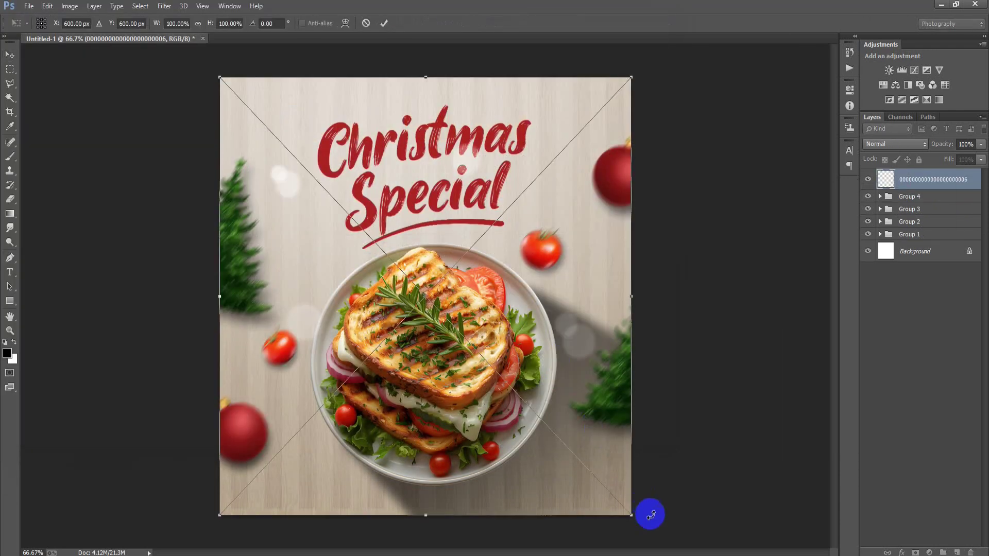
{"action": "left_click_drag", "start_coordinate": [632, 515], "coordinate": [651, 531]}
{"action": "left_click_drag", "start_coordinate": [592, 433], "coordinate": [595, 394]}
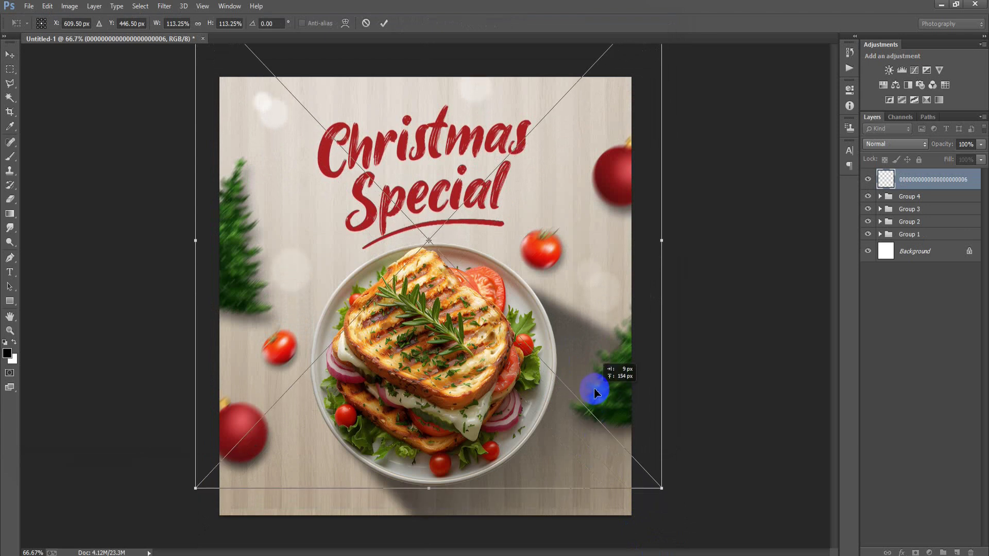
{"action": "left_click", "coordinate": [382, 23]}
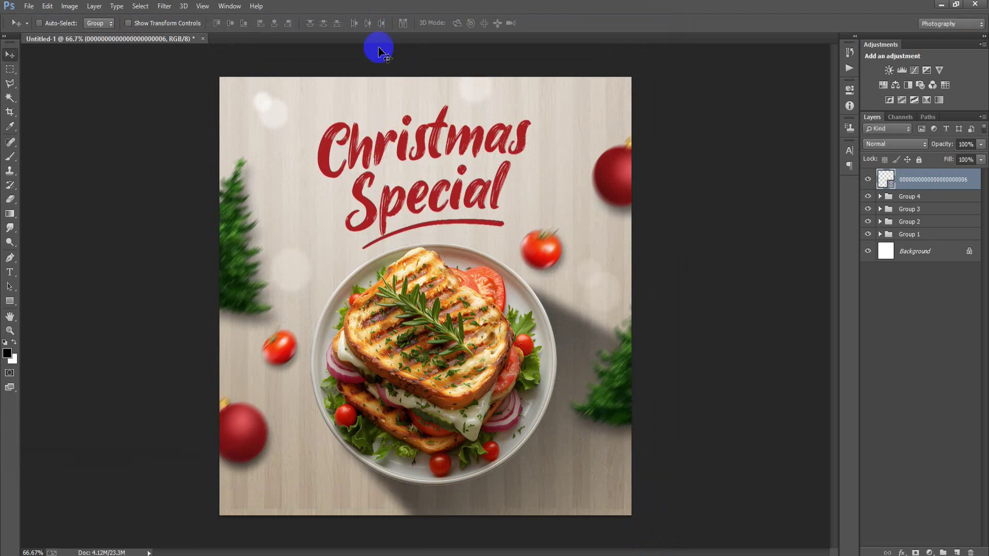
{"action": "right_click", "coordinate": [933, 180]}
{"action": "left_click", "coordinate": [714, 248]}
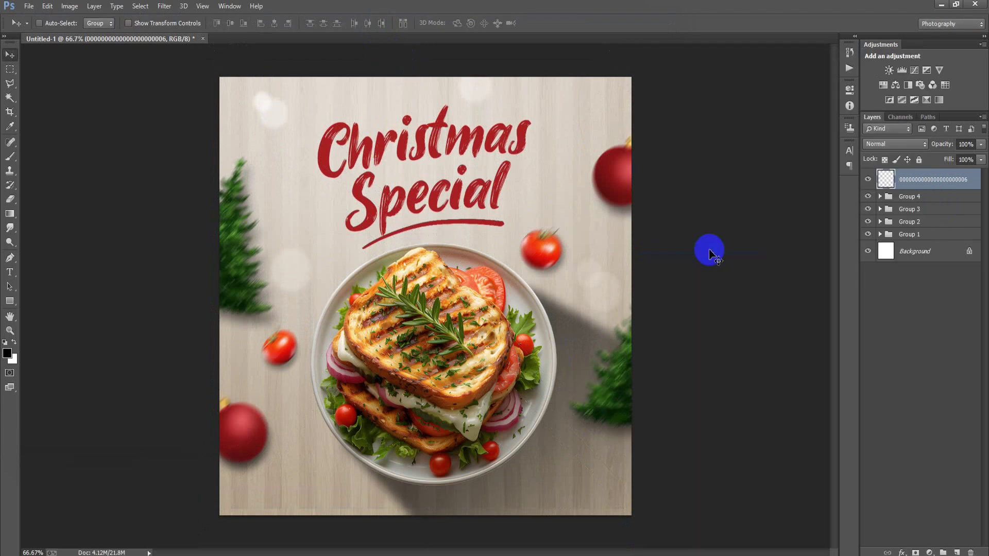
{"action": "key", "text": "ctrl+g"}
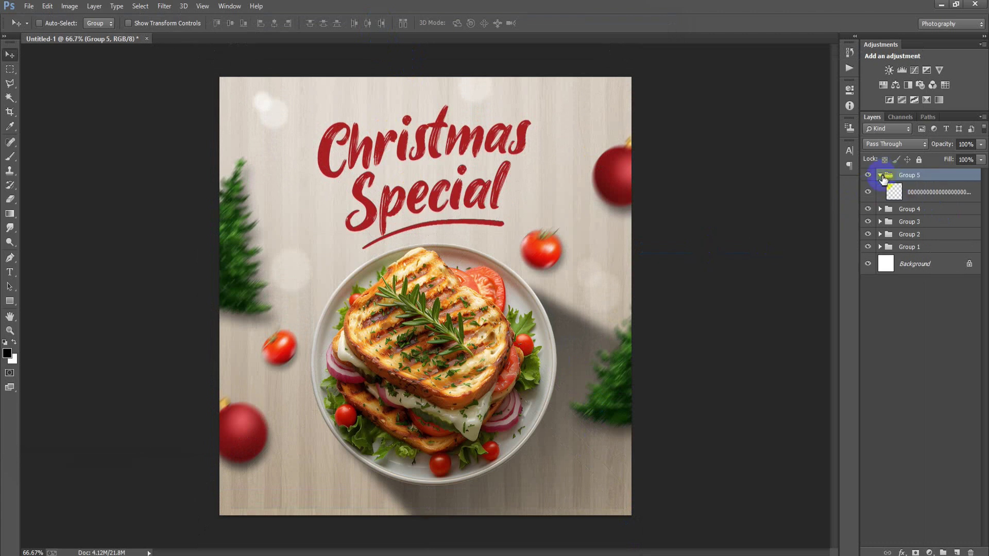
Step: Collapse Group 5 and turn on visibility for the footer Groups 6 and 7
{"action": "left_click", "coordinate": [881, 176]}
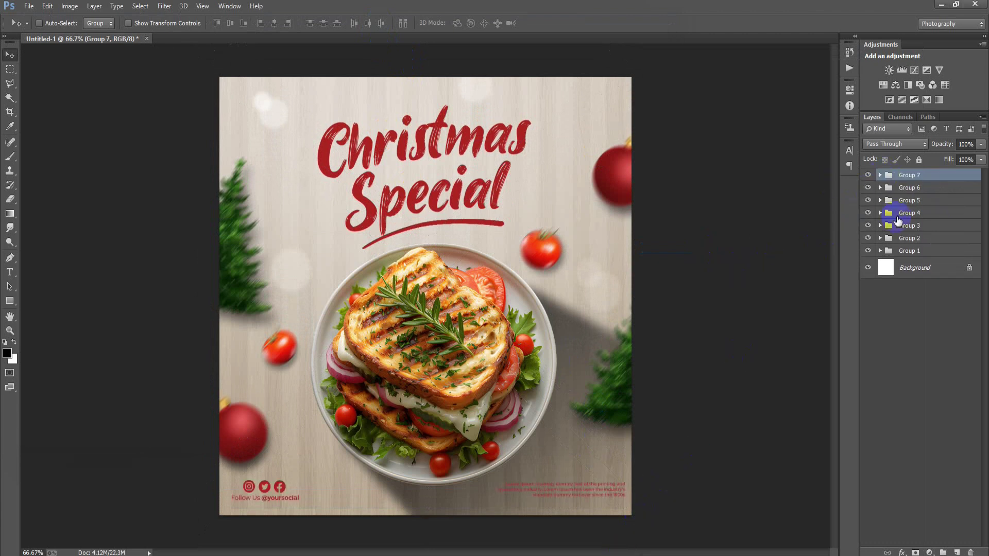
{"action": "left_click", "coordinate": [869, 175]}
{"action": "left_click", "coordinate": [678, 425]}
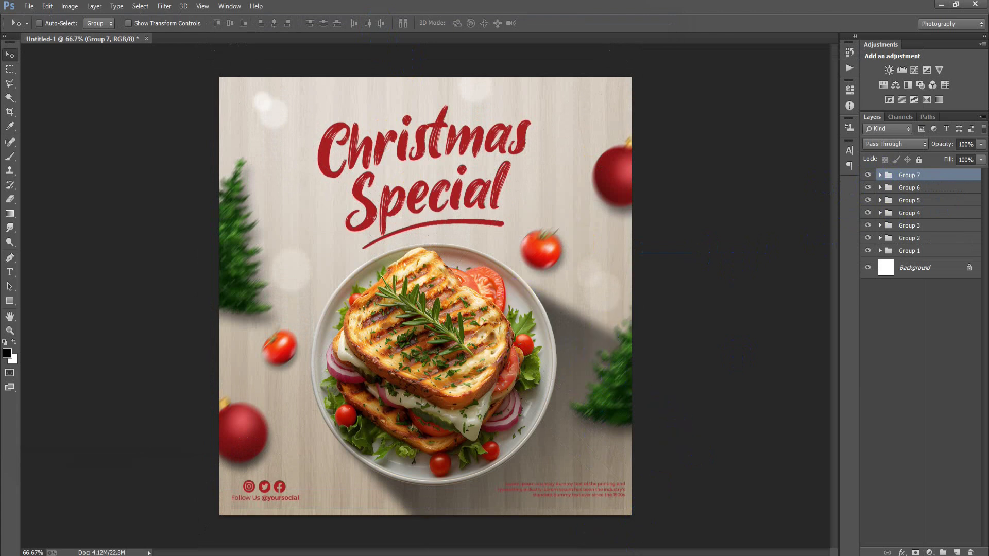